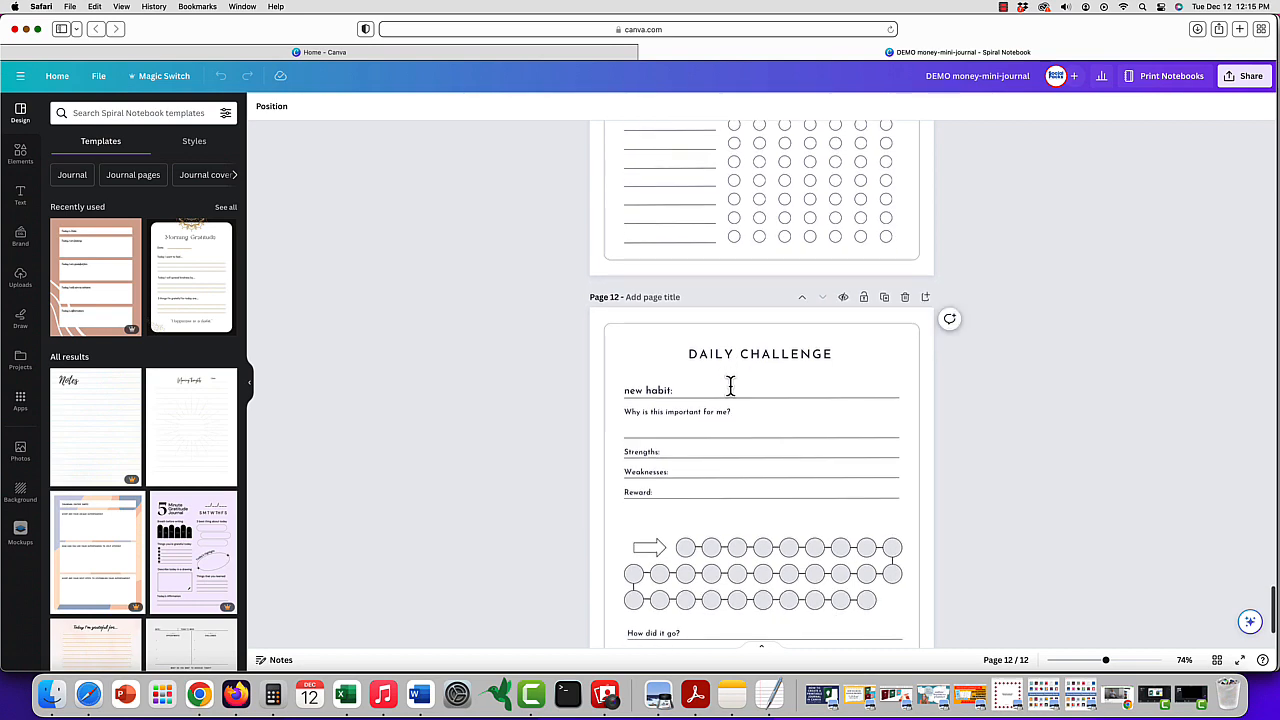
- Switch to the money-journal-prompts document in Word and look through its numbered journal prompts by category
{"action": "left_click", "coordinate": [1191, 693]}
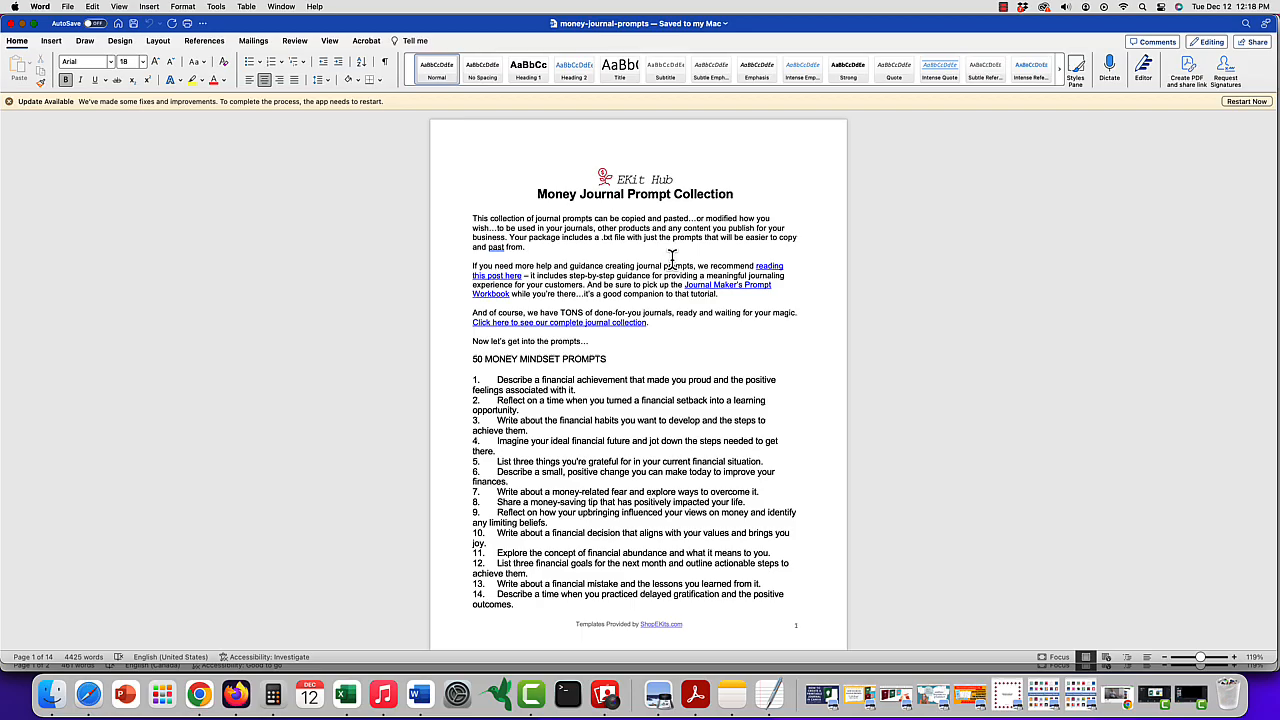
{"action": "scroll", "coordinate": [672, 259], "scroll_direction": "down", "scroll_amount": 3}
{"action": "scroll", "coordinate": [672, 259], "scroll_direction": "down", "scroll_amount": 8}
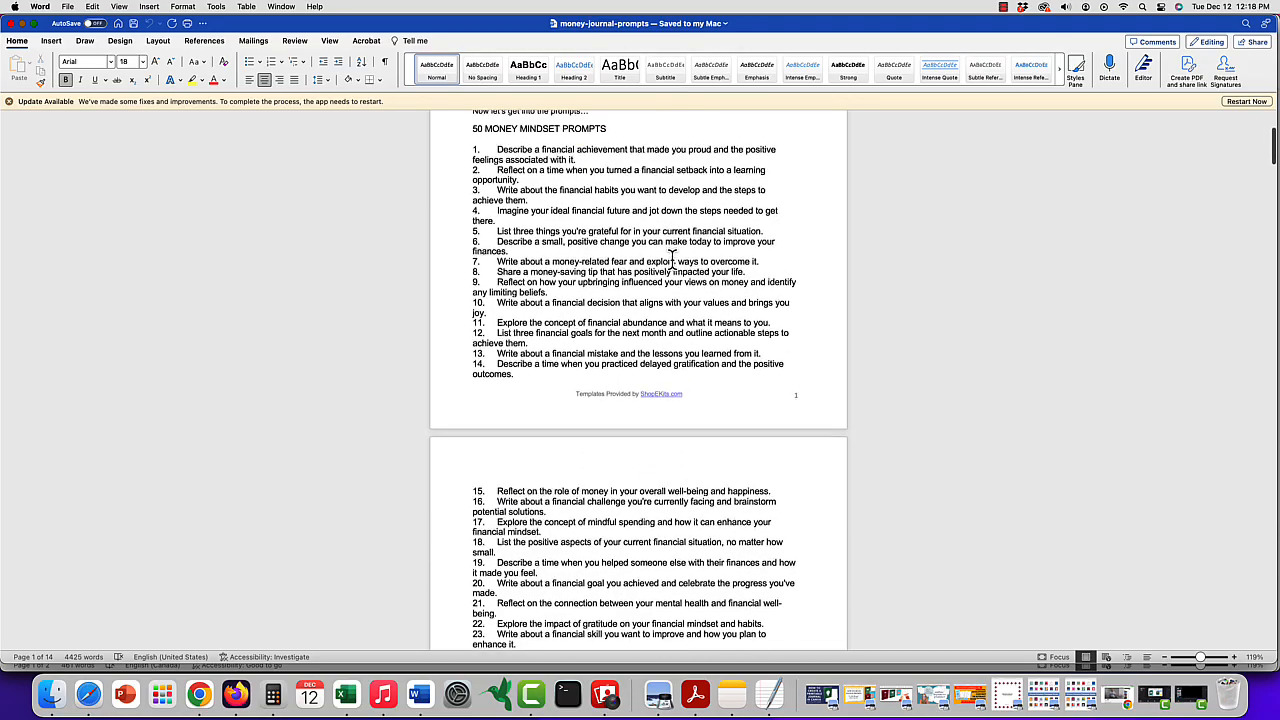
{"action": "scroll", "coordinate": [672, 259], "scroll_direction": "down", "scroll_amount": 15}
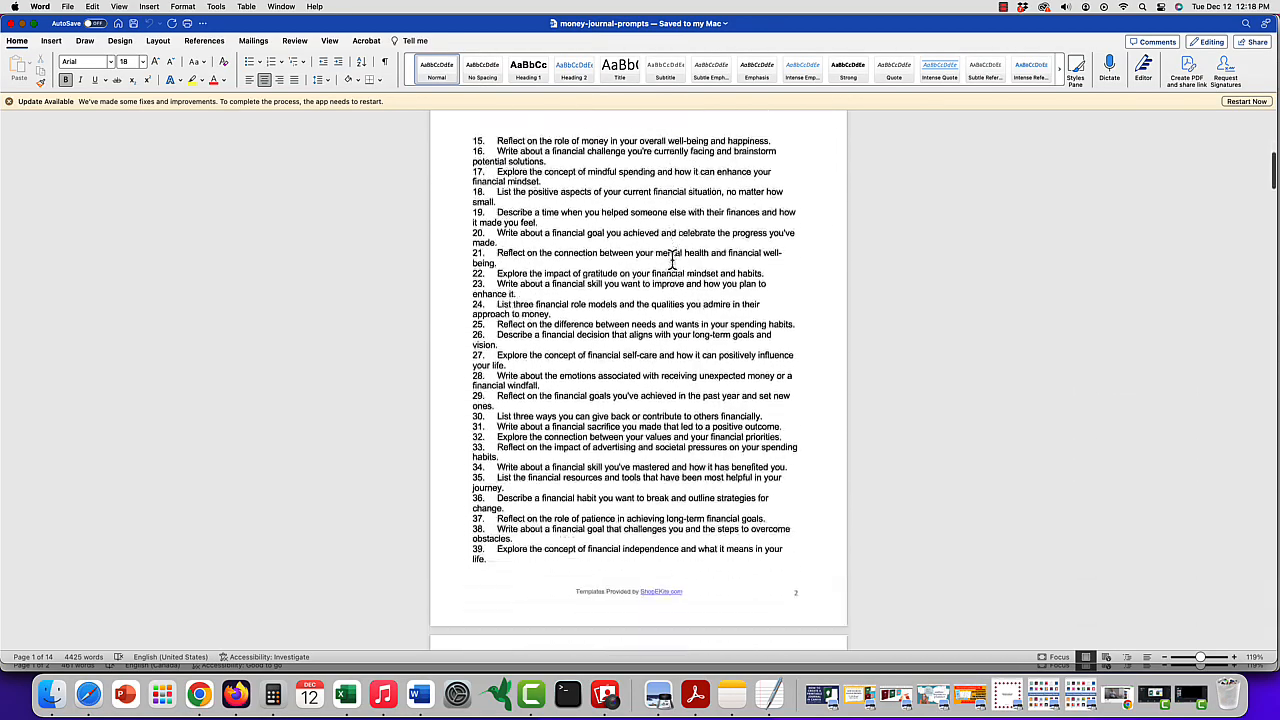
{"action": "scroll", "coordinate": [672, 259], "scroll_direction": "down", "scroll_amount": 15}
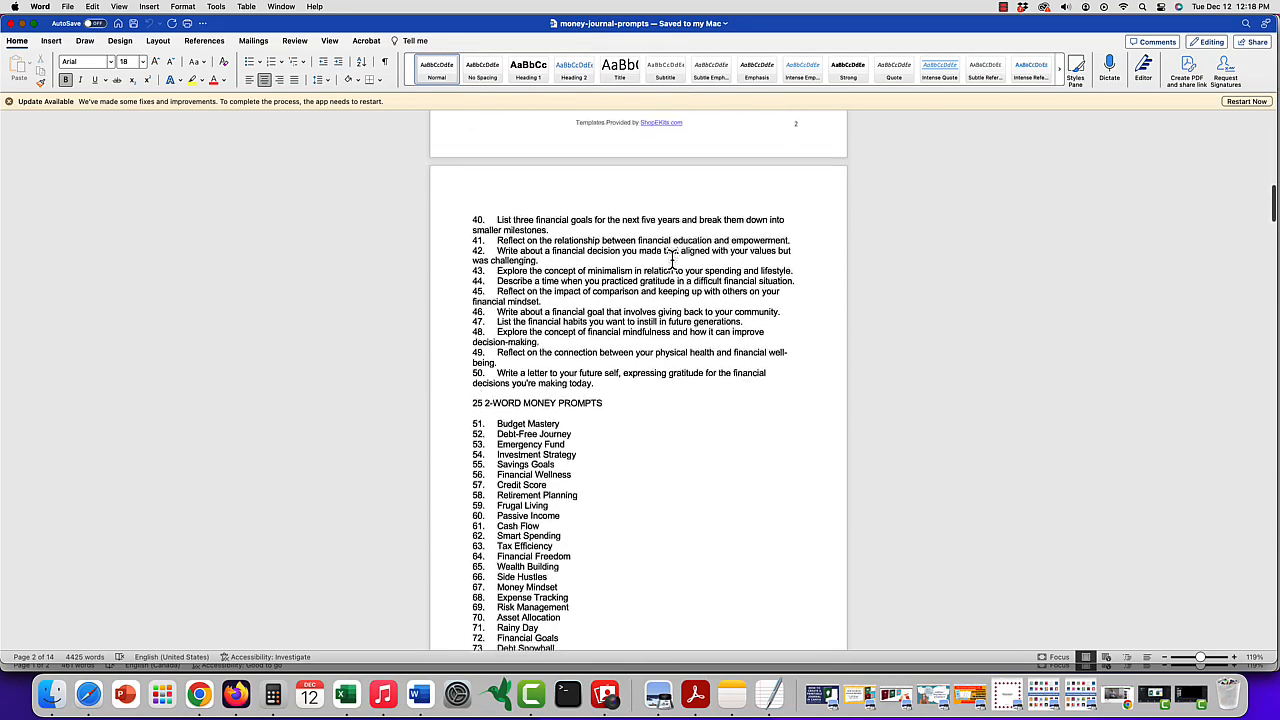
{"action": "scroll", "coordinate": [672, 259], "scroll_direction": "down", "scroll_amount": 12}
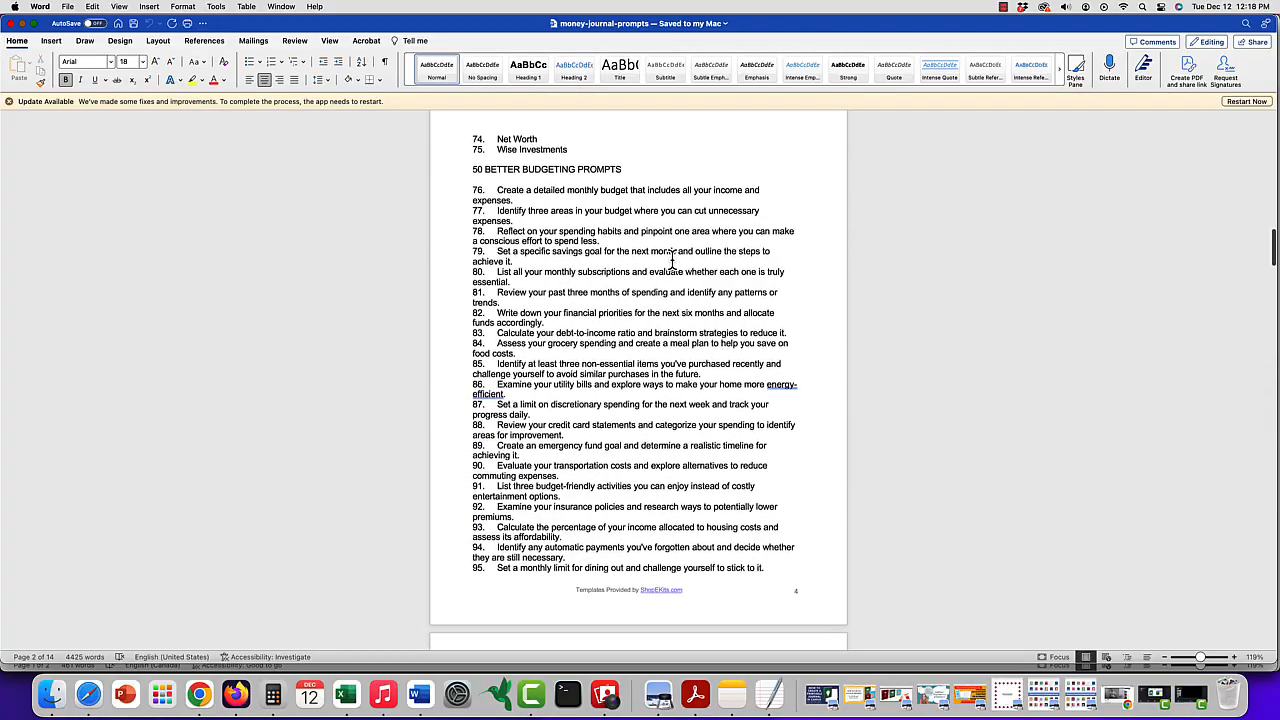
{"action": "scroll", "coordinate": [672, 259], "scroll_direction": "down", "scroll_amount": 12}
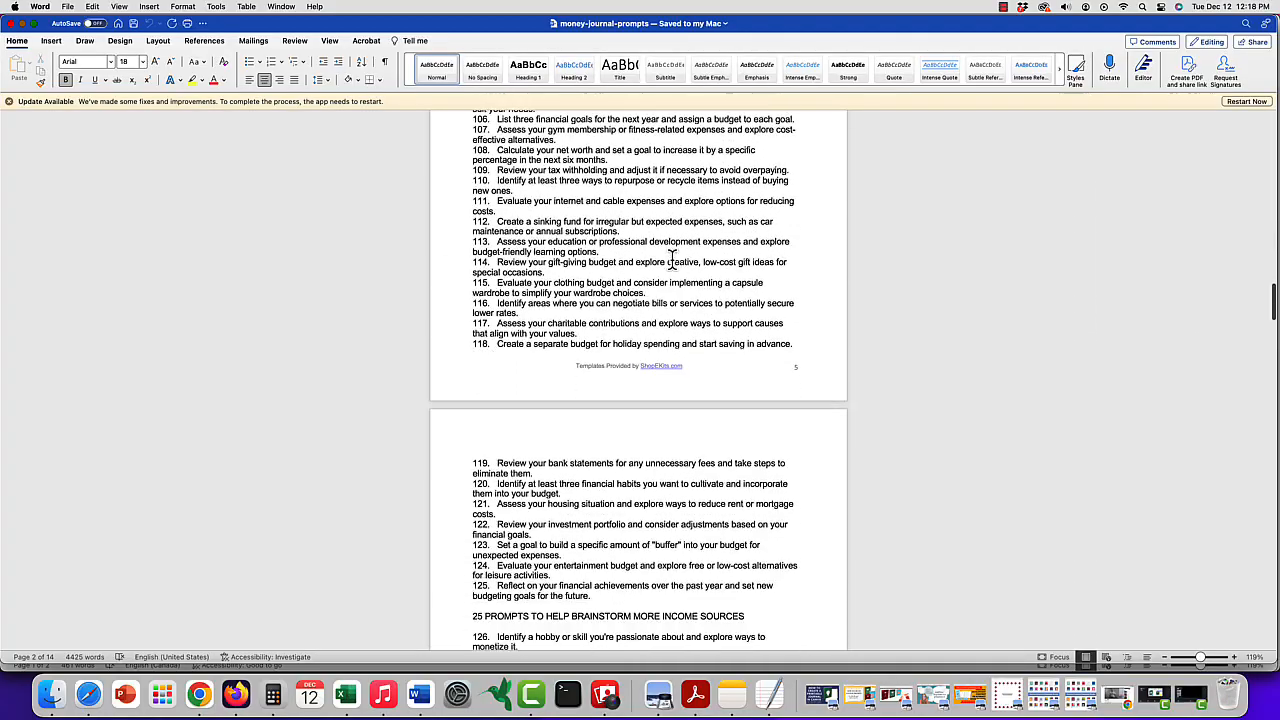
{"action": "scroll", "coordinate": [672, 259], "scroll_direction": "down", "scroll_amount": 15}
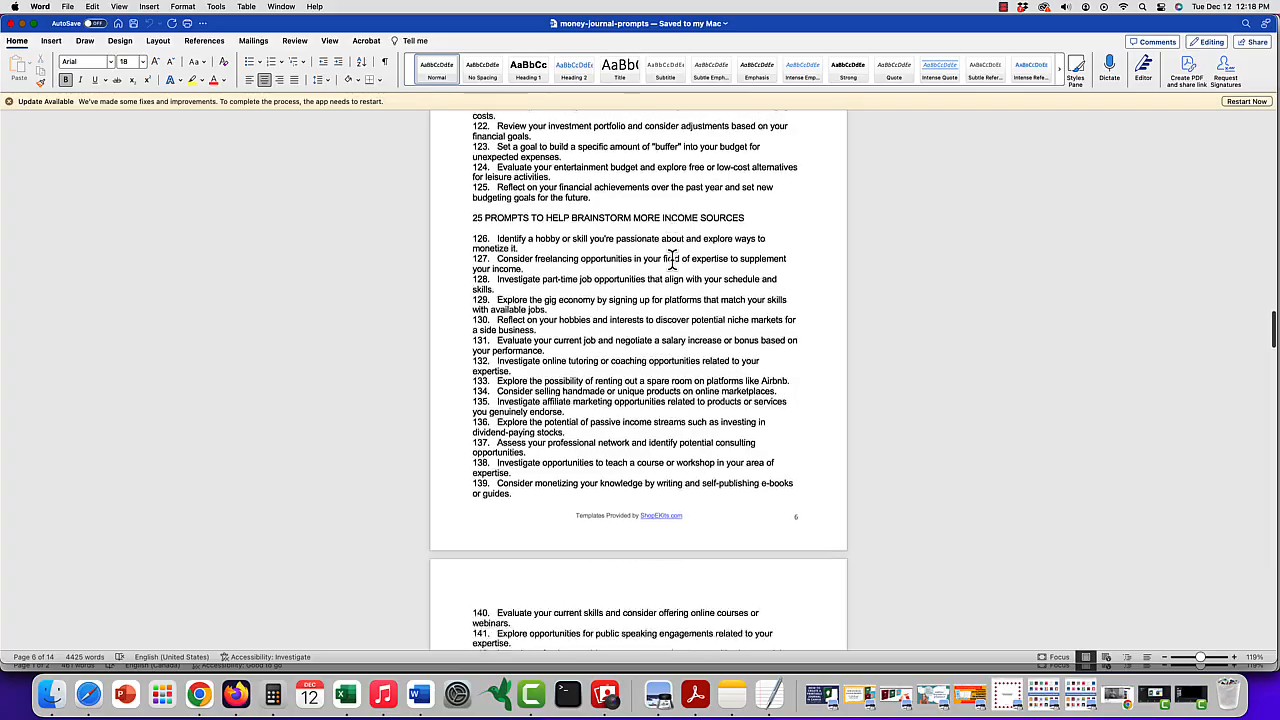
{"action": "scroll", "coordinate": [672, 259], "scroll_direction": "down", "scroll_amount": 12}
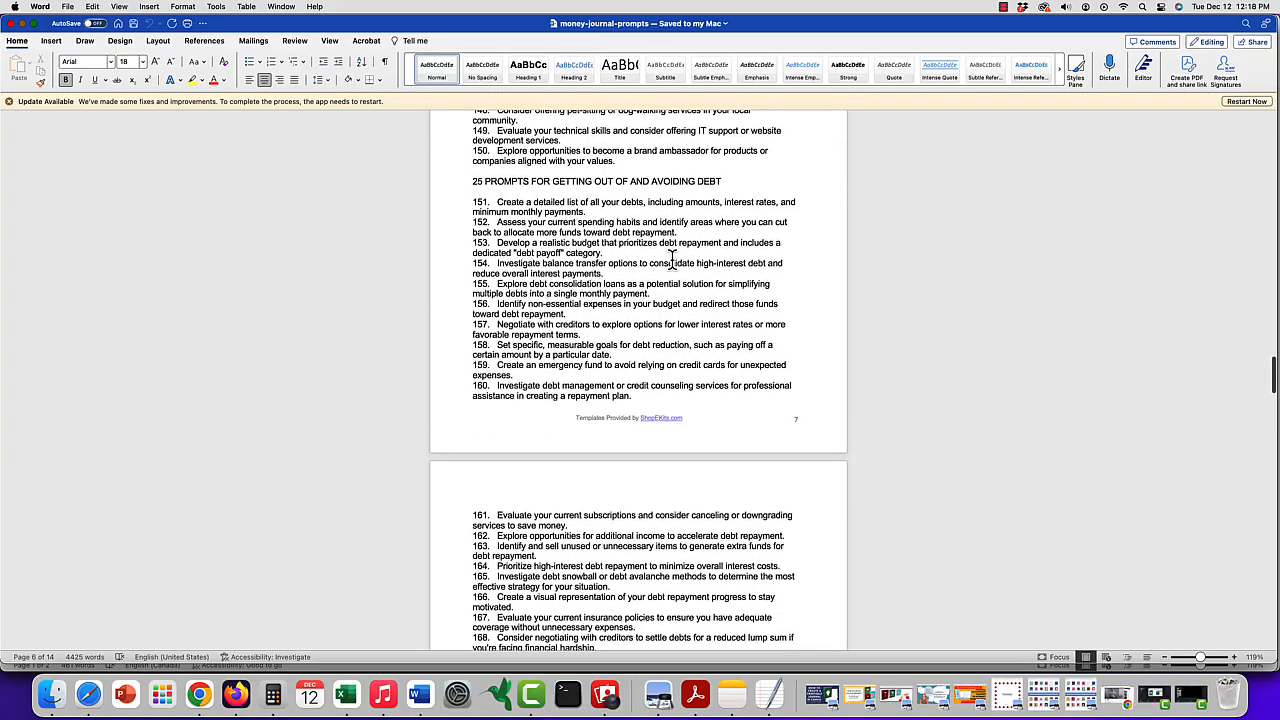
{"action": "scroll", "coordinate": [672, 259], "scroll_direction": "down", "scroll_amount": 12}
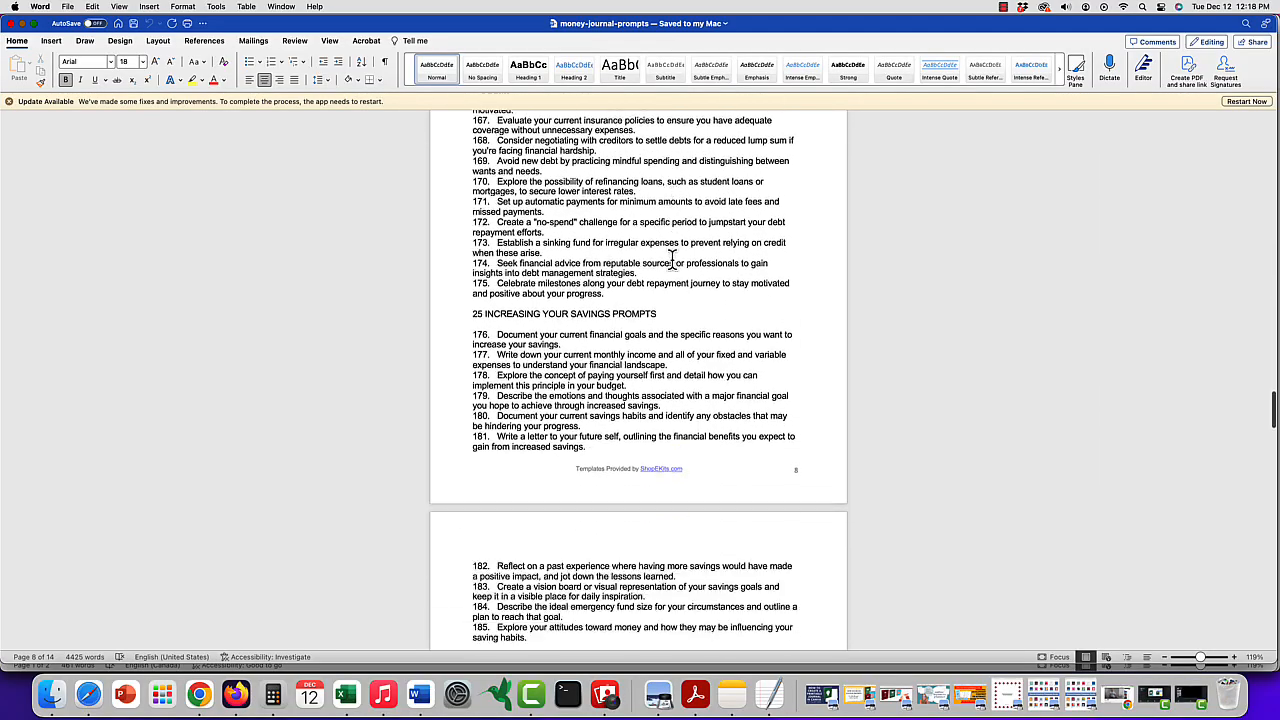
{"action": "scroll", "coordinate": [672, 259], "scroll_direction": "down", "scroll_amount": 10}
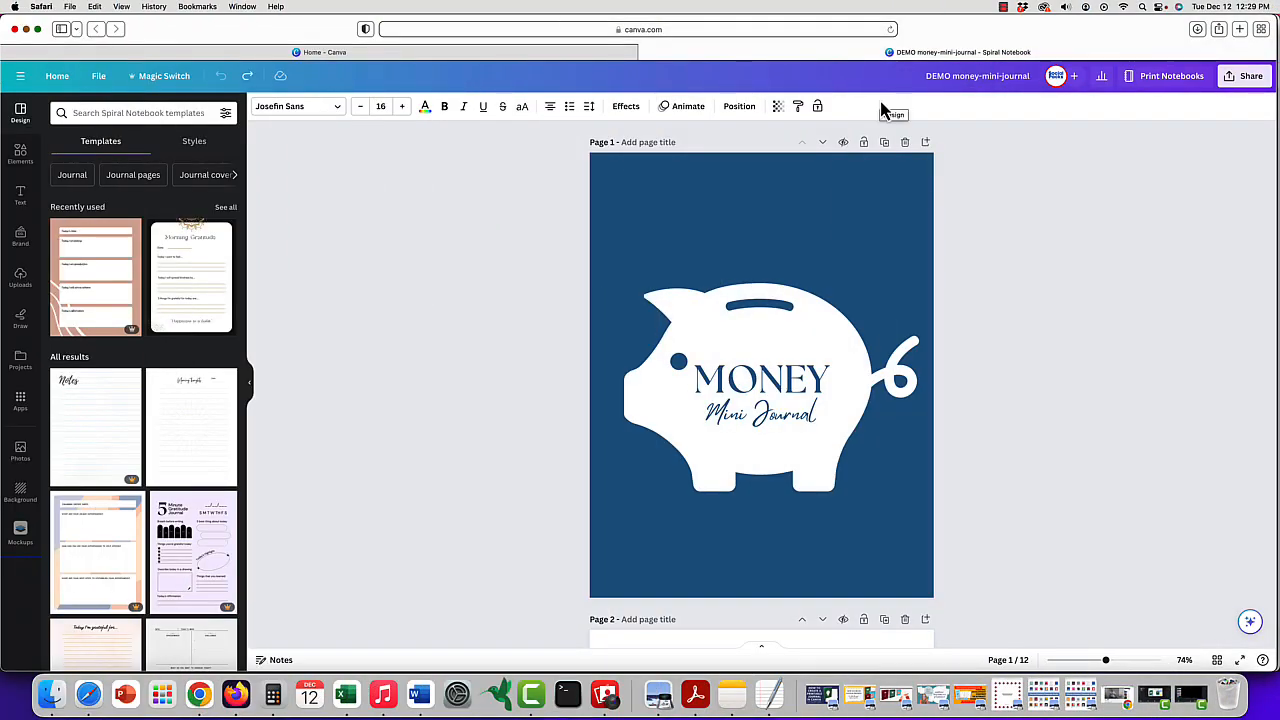
- Examine the cover page's layers for the background, MONEY text and piggy bank, and the piggy bank's arrangement settings
{"action": "left_click", "coordinate": [826, 214]}
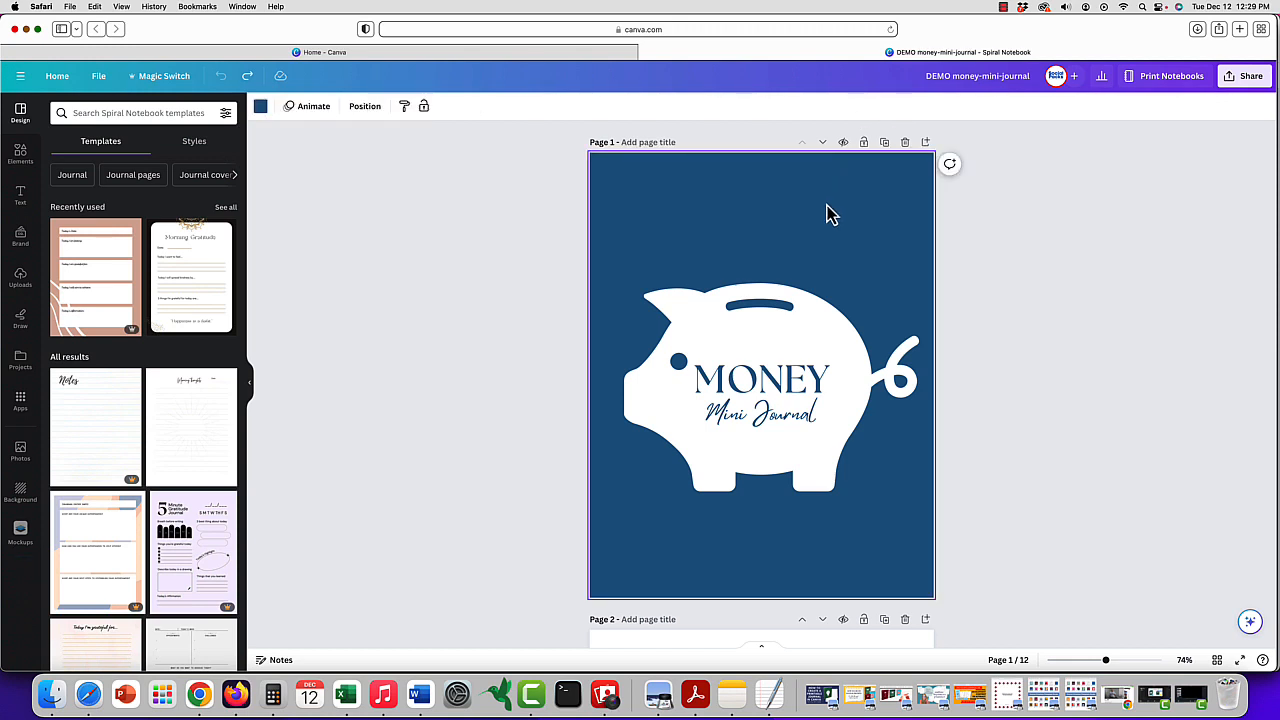
{"action": "left_click", "coordinate": [1034, 240]}
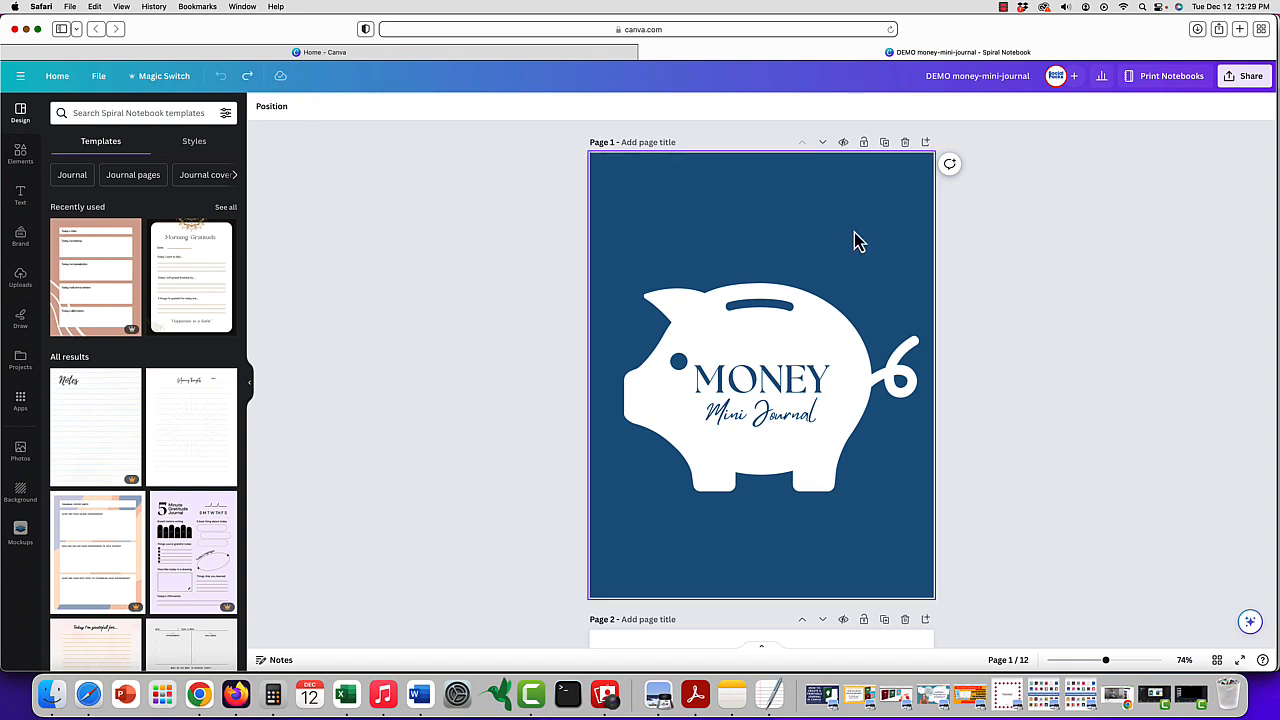
{"action": "left_click", "coordinate": [781, 244]}
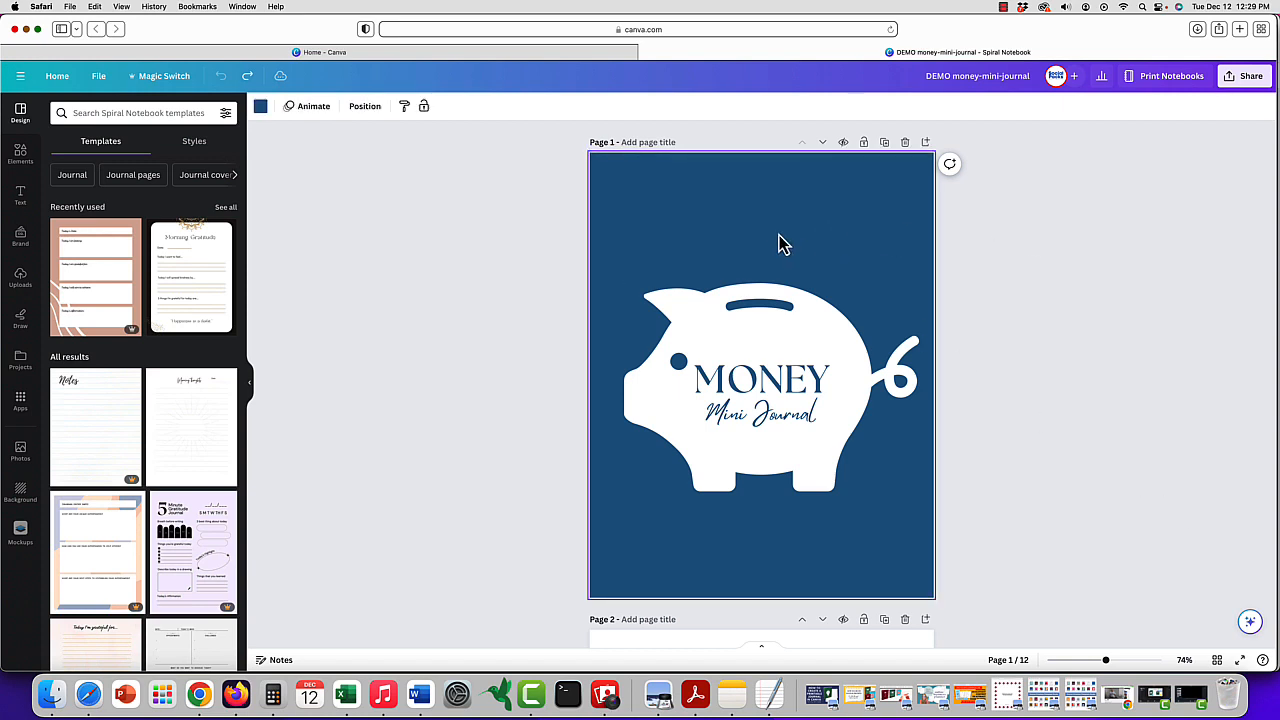
{"action": "left_click", "coordinate": [366, 107]}
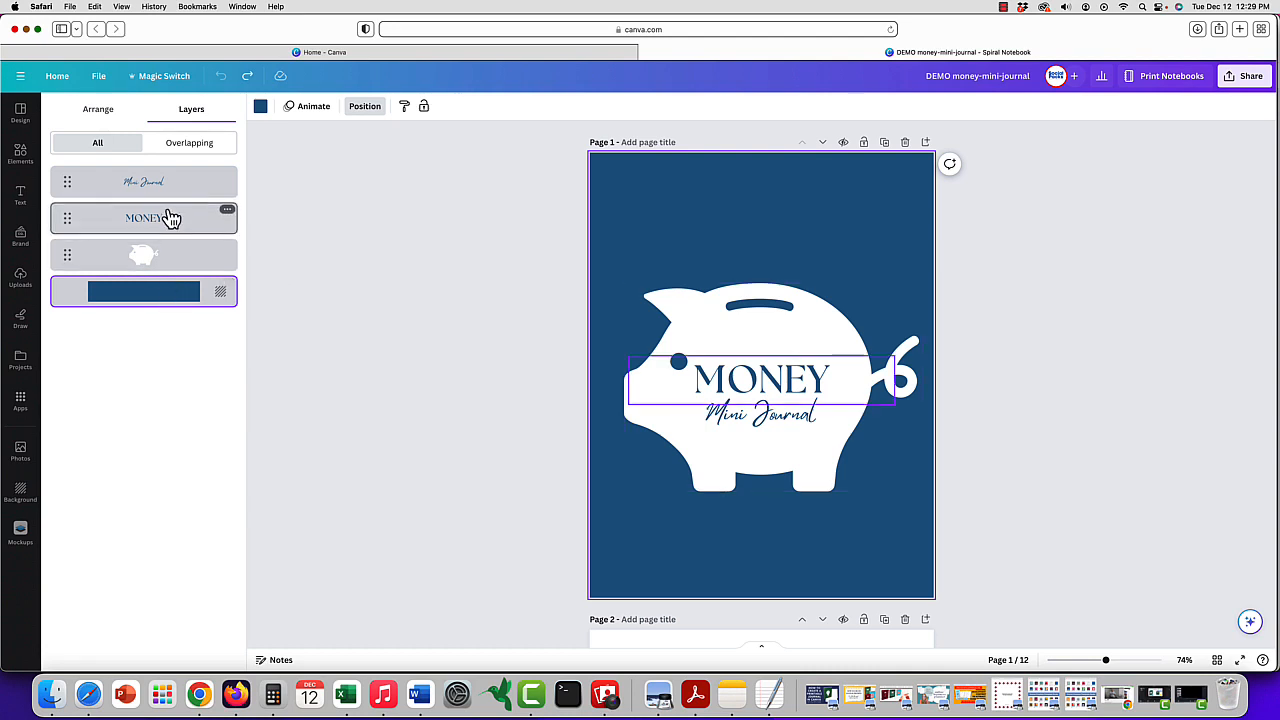
{"action": "left_click", "coordinate": [807, 373]}
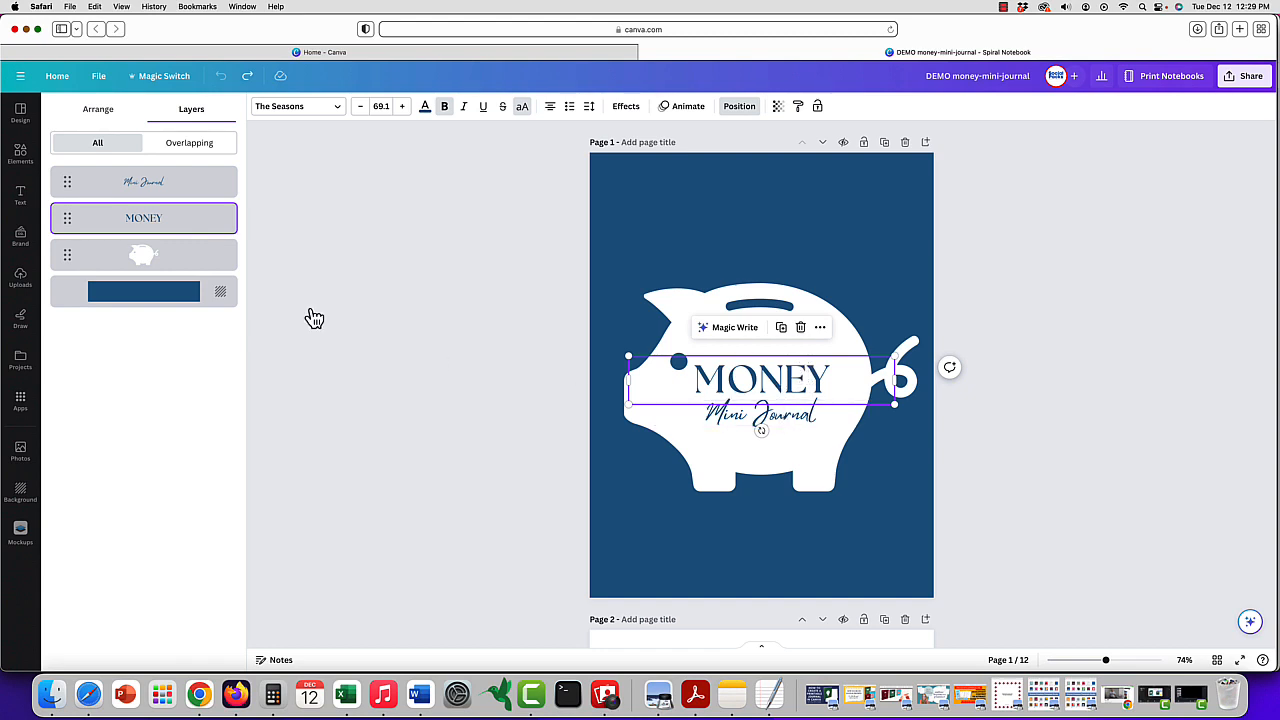
{"action": "left_click", "coordinate": [167, 254]}
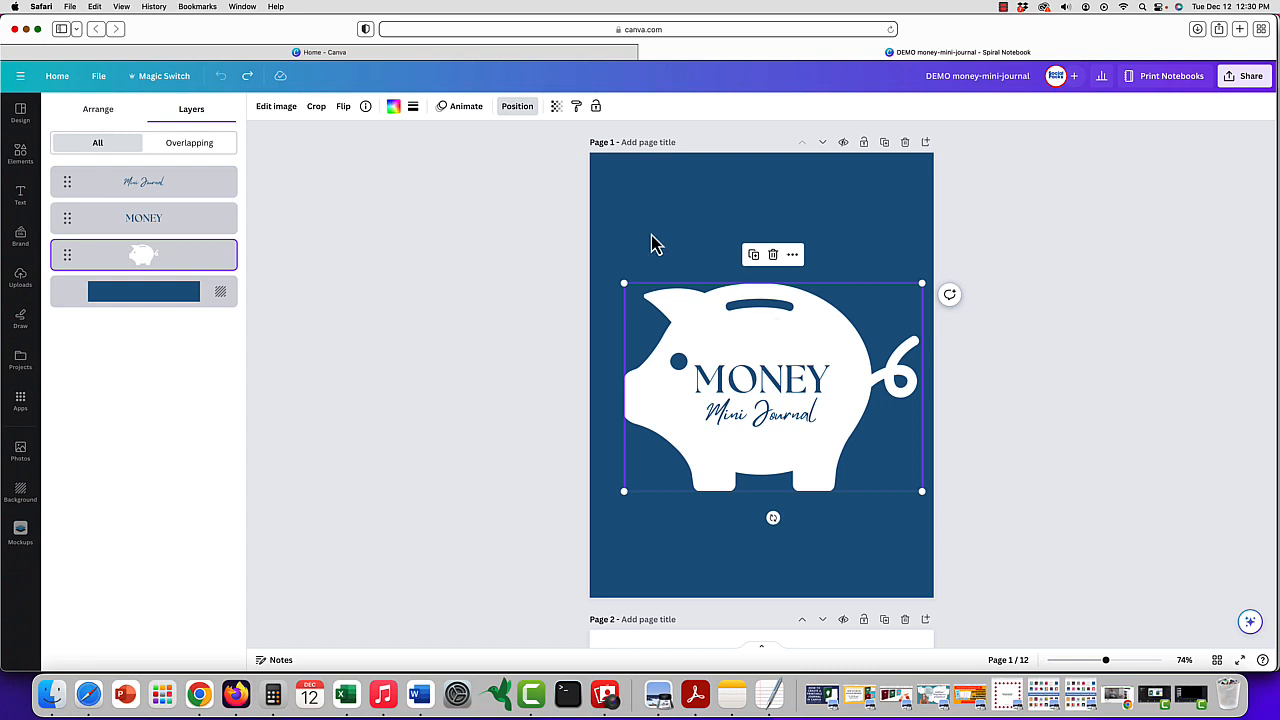
{"action": "left_click", "coordinate": [102, 112]}
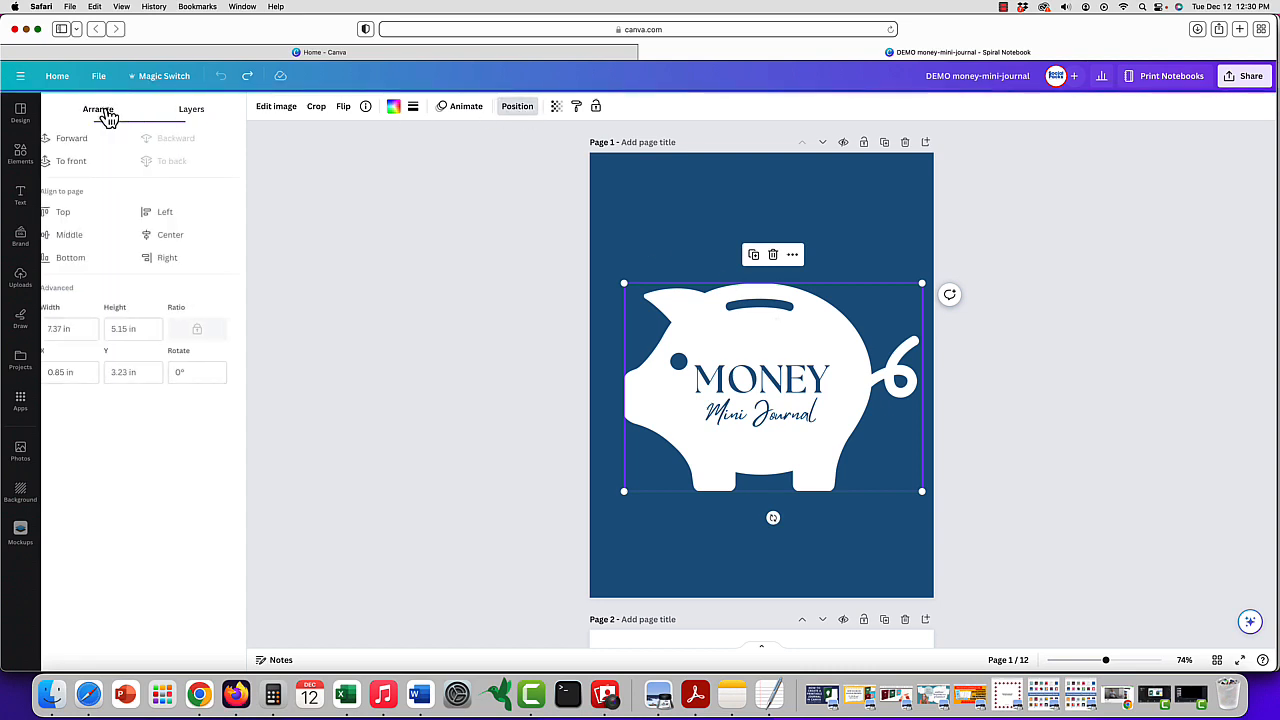
{"action": "left_click", "coordinate": [192, 112]}
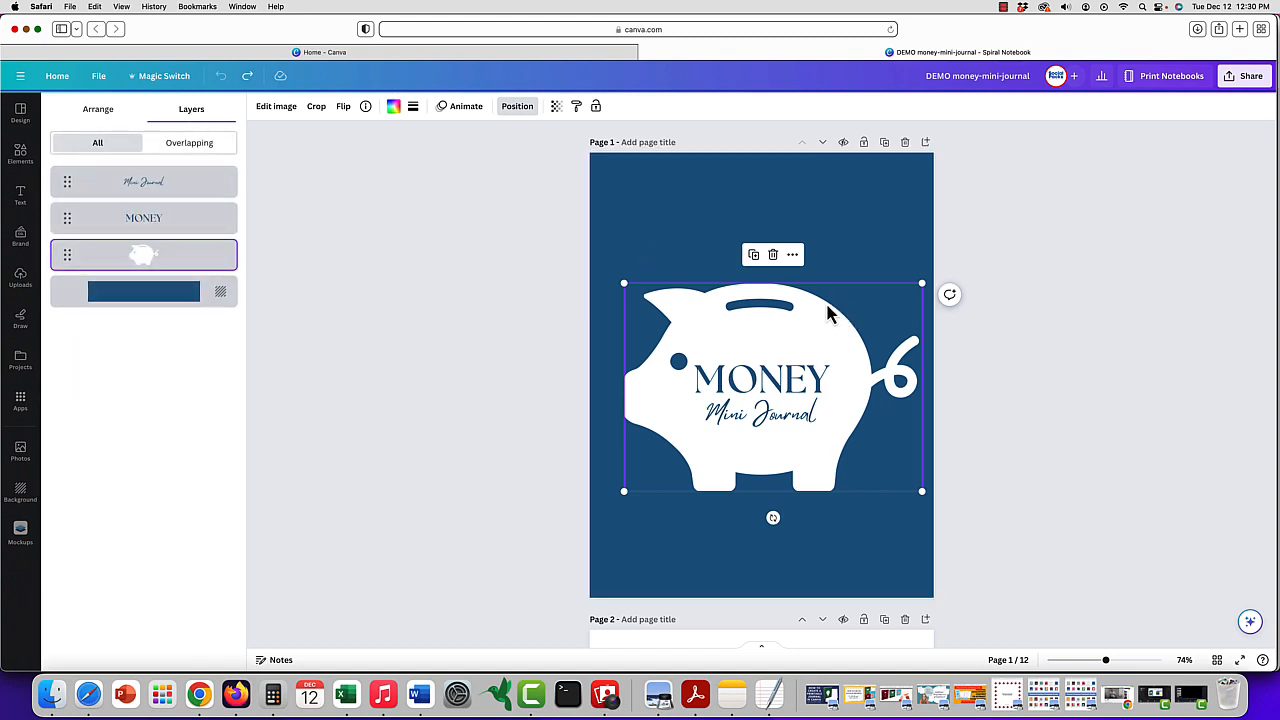
- Change the cover page's background to the dark orange from the document colors
{"action": "left_click", "coordinate": [894, 214]}
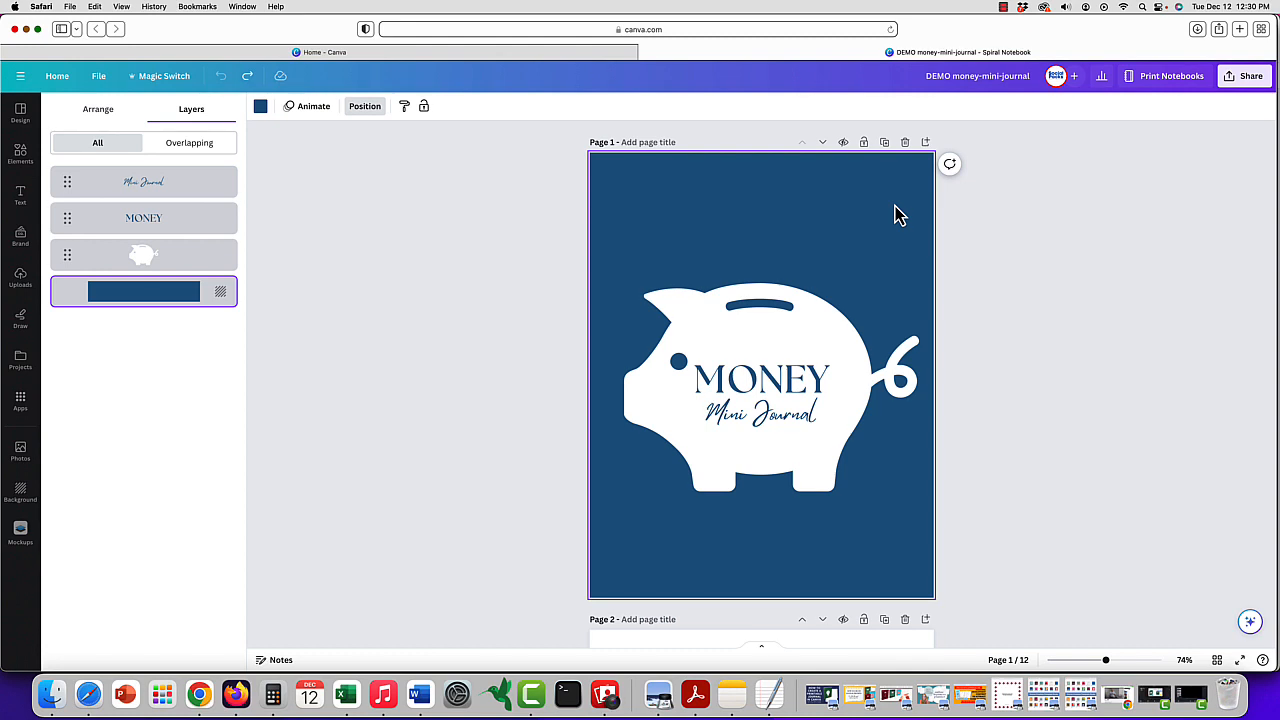
{"action": "left_click", "coordinate": [260, 108]}
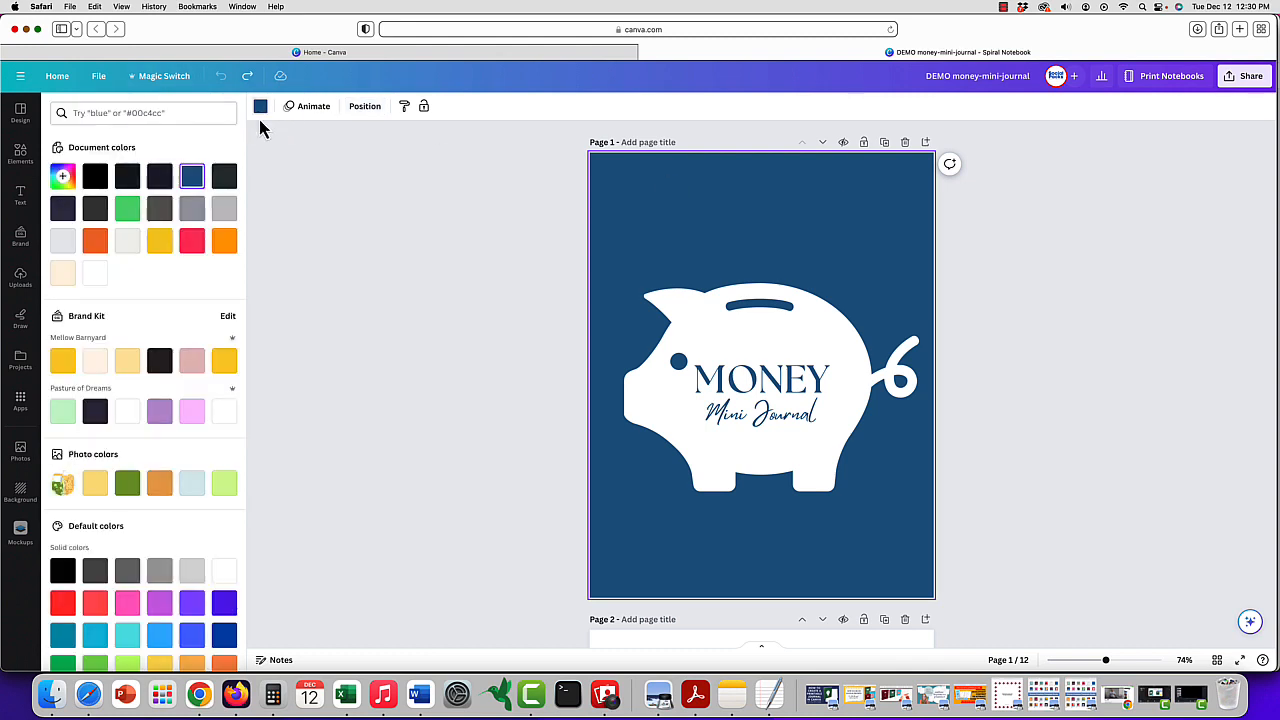
{"action": "left_click", "coordinate": [95, 241]}
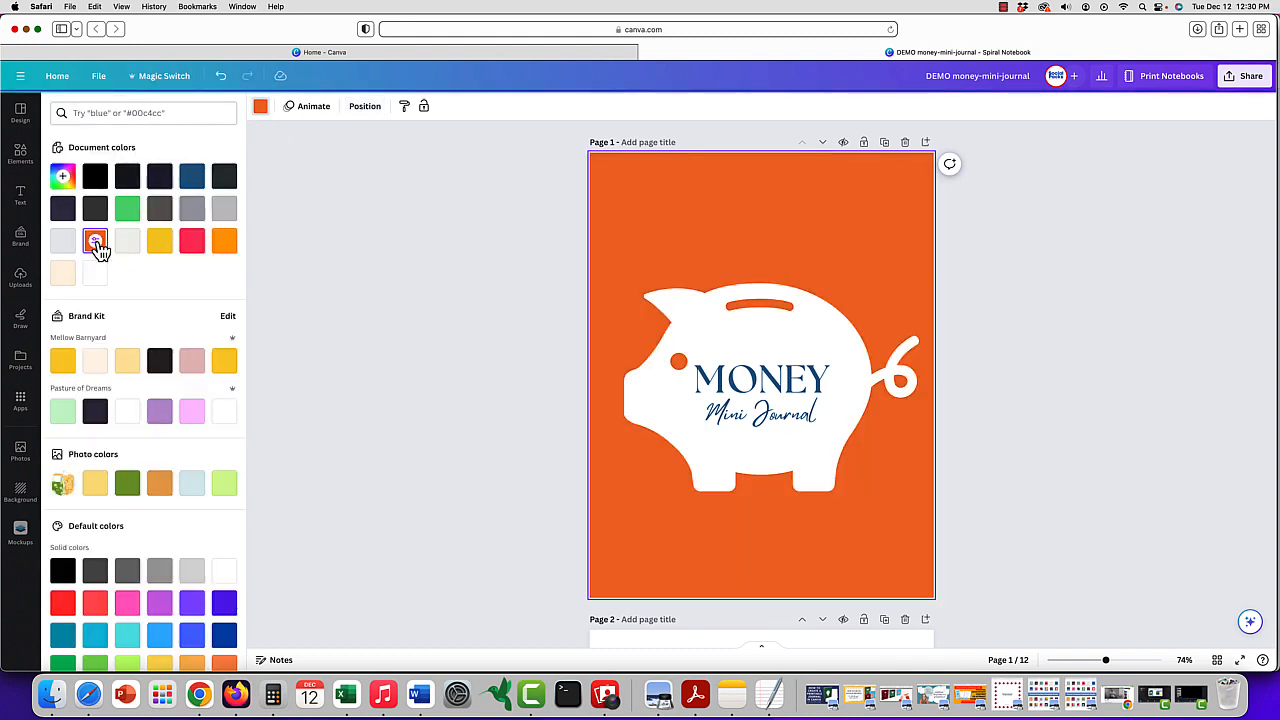
- Search the colors for "light orange" and apply the first Stack of Pumpkins color to the cover background
{"action": "scroll", "coordinate": [122, 330], "scroll_direction": "down", "scroll_amount": 3}
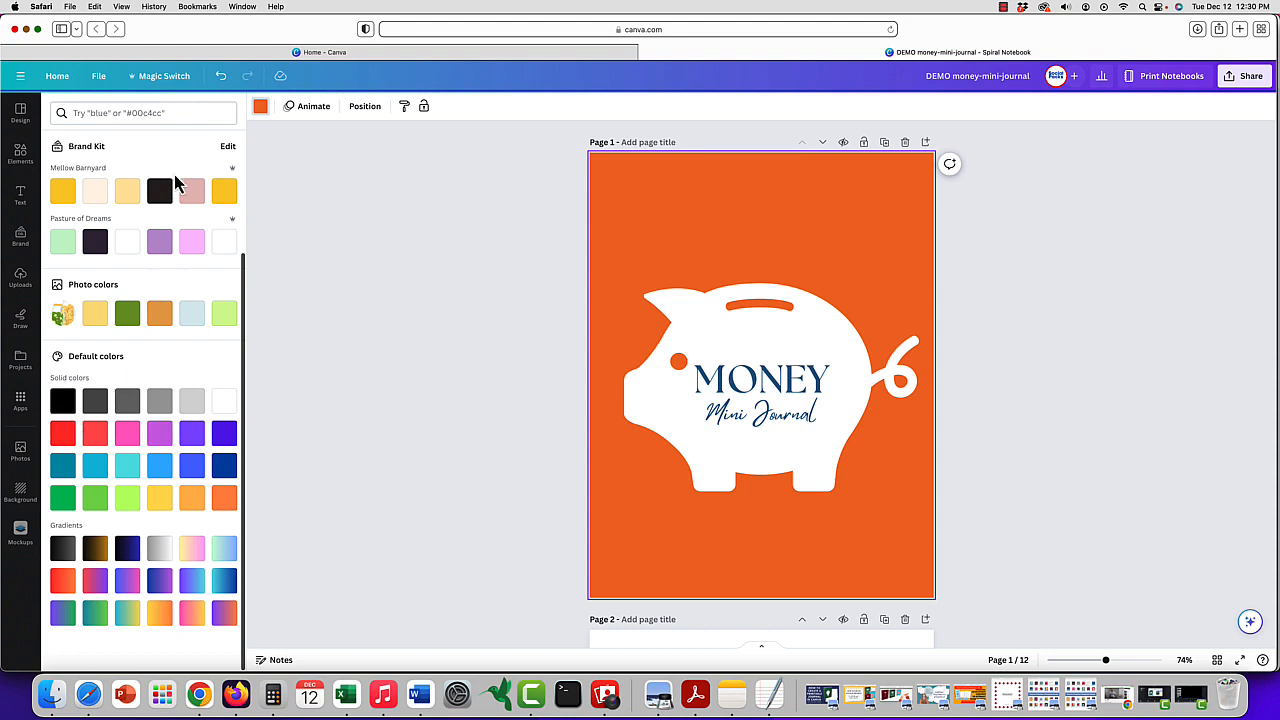
{"action": "left_click", "coordinate": [175, 113]}
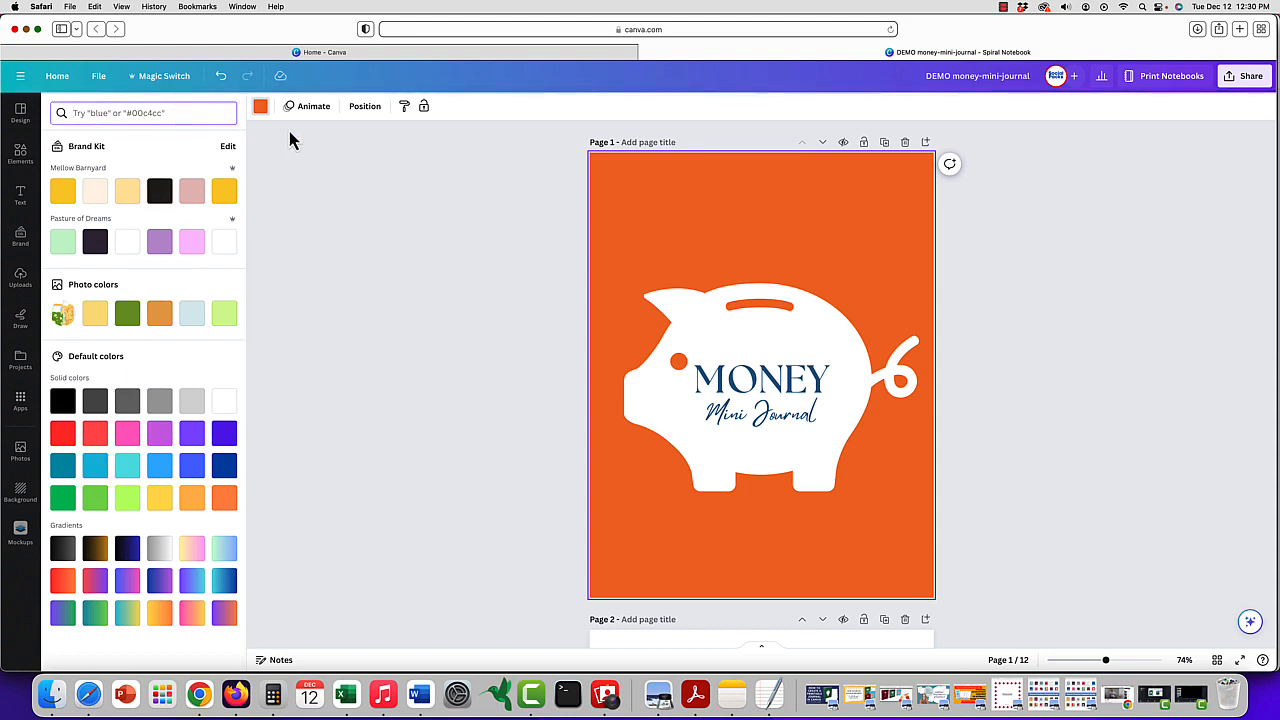
{"action": "type", "text": "light orange"}
{"action": "key", "text": "Return"}
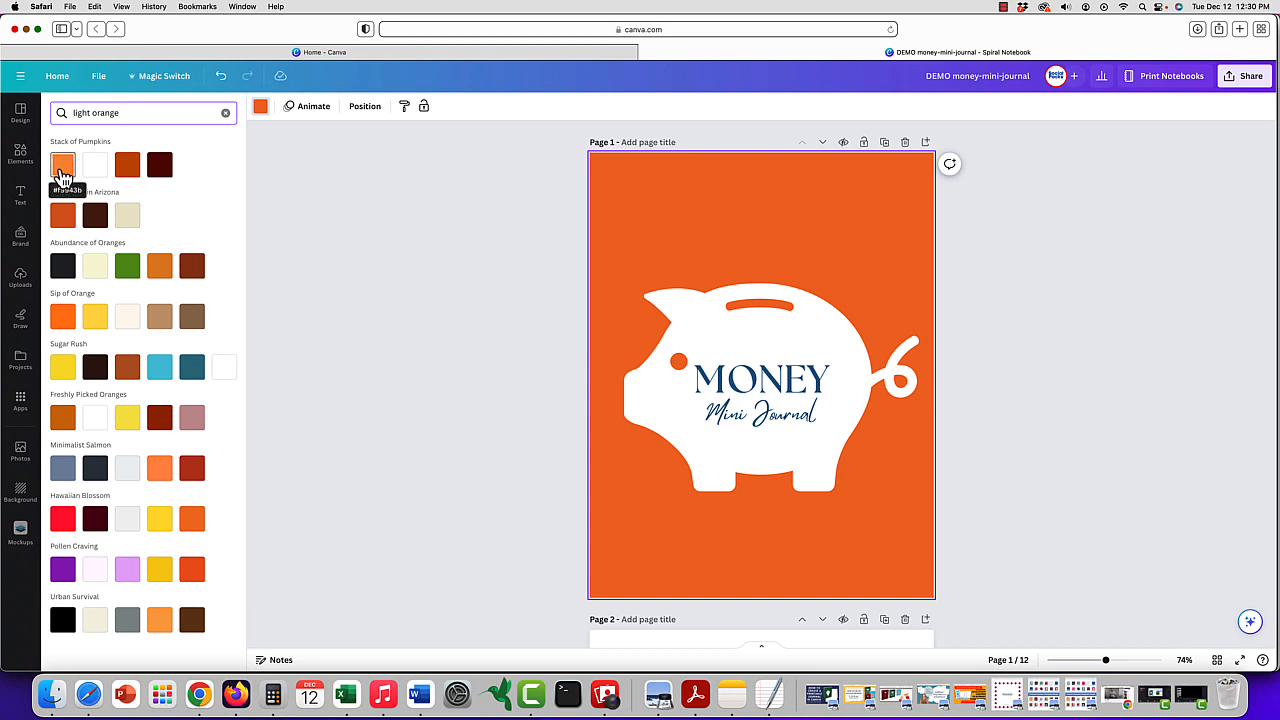
{"action": "left_click", "coordinate": [62, 166]}
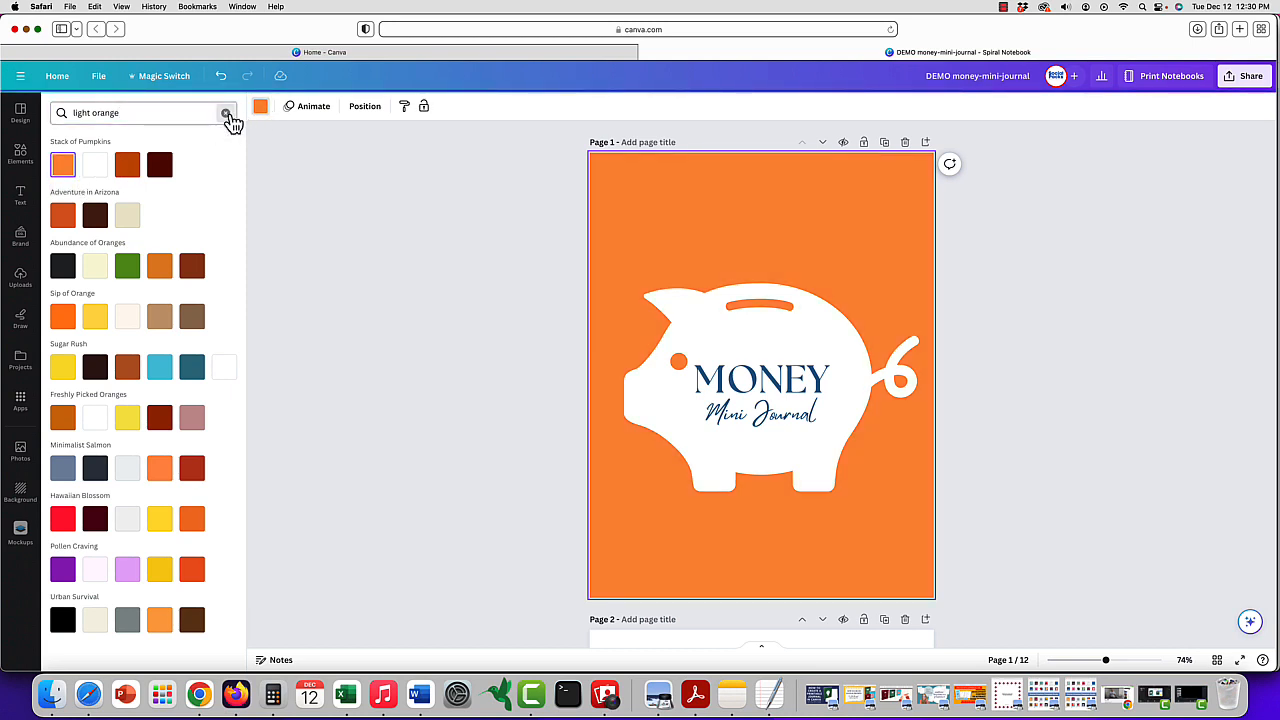
{"action": "left_click", "coordinate": [227, 114]}
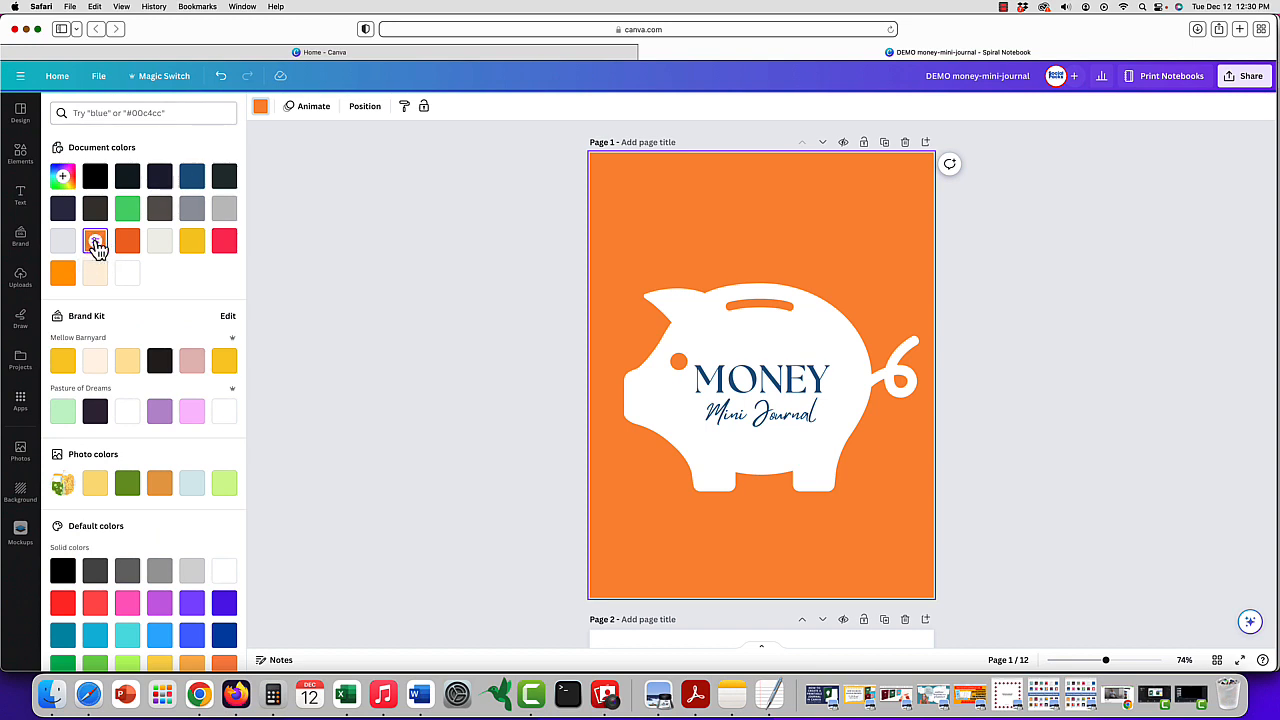
- Soften the cover background to a paler, less saturated custom orange, about #F6AE6F
{"action": "left_click", "coordinate": [95, 245]}
{"action": "left_click_drag", "start_coordinate": [182, 238], "coordinate": [149, 236]}
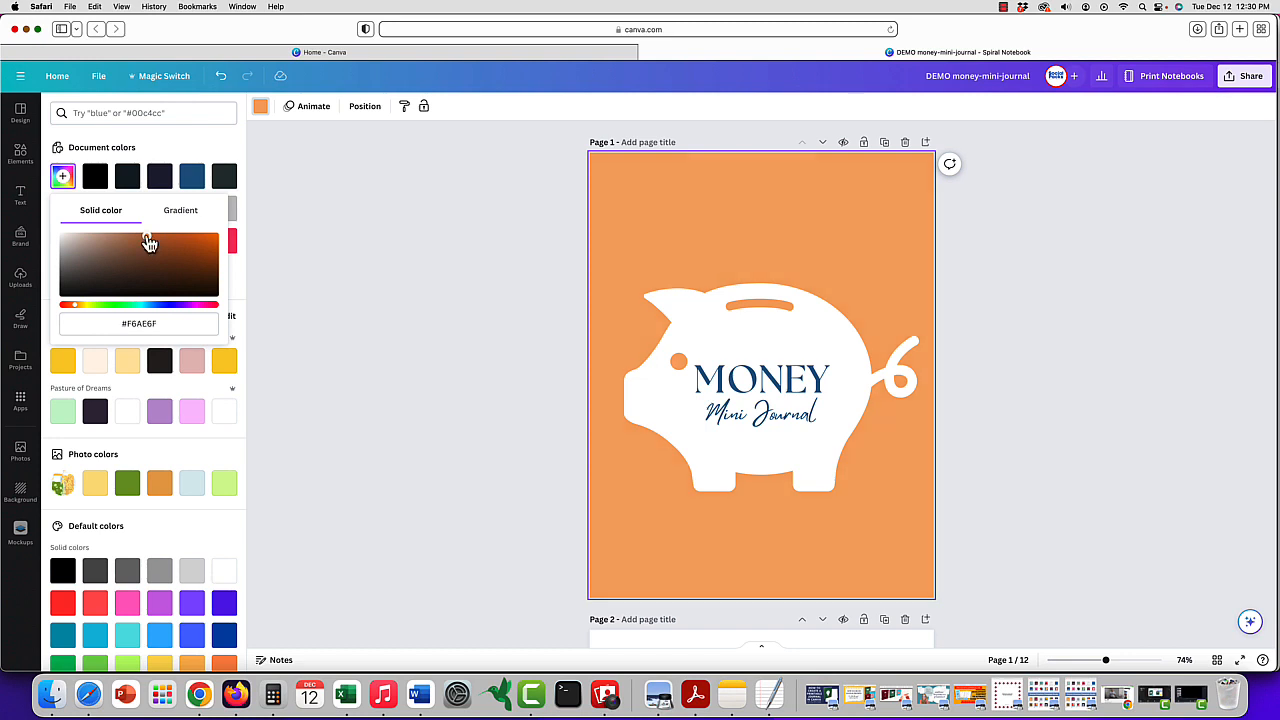
{"action": "left_click", "coordinate": [211, 147]}
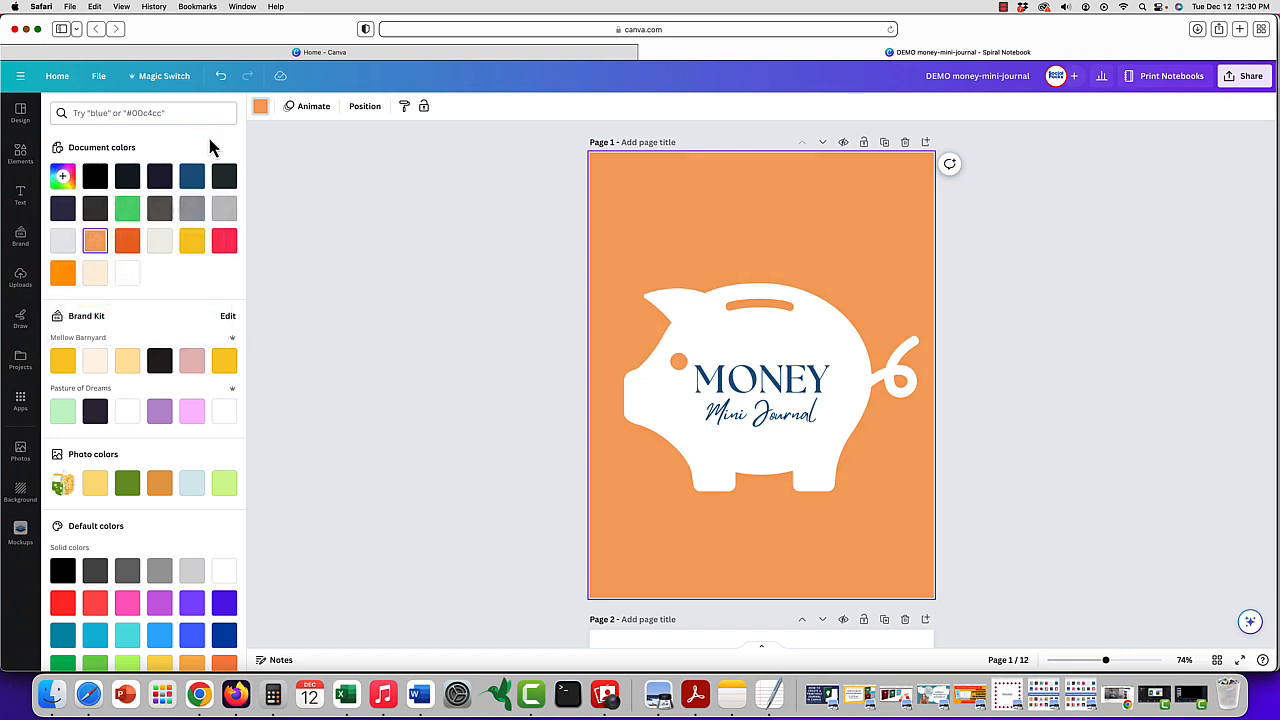
- Recolor the word MONEY on the piggy bank with the dark orange document color
{"action": "left_click", "coordinate": [788, 380]}
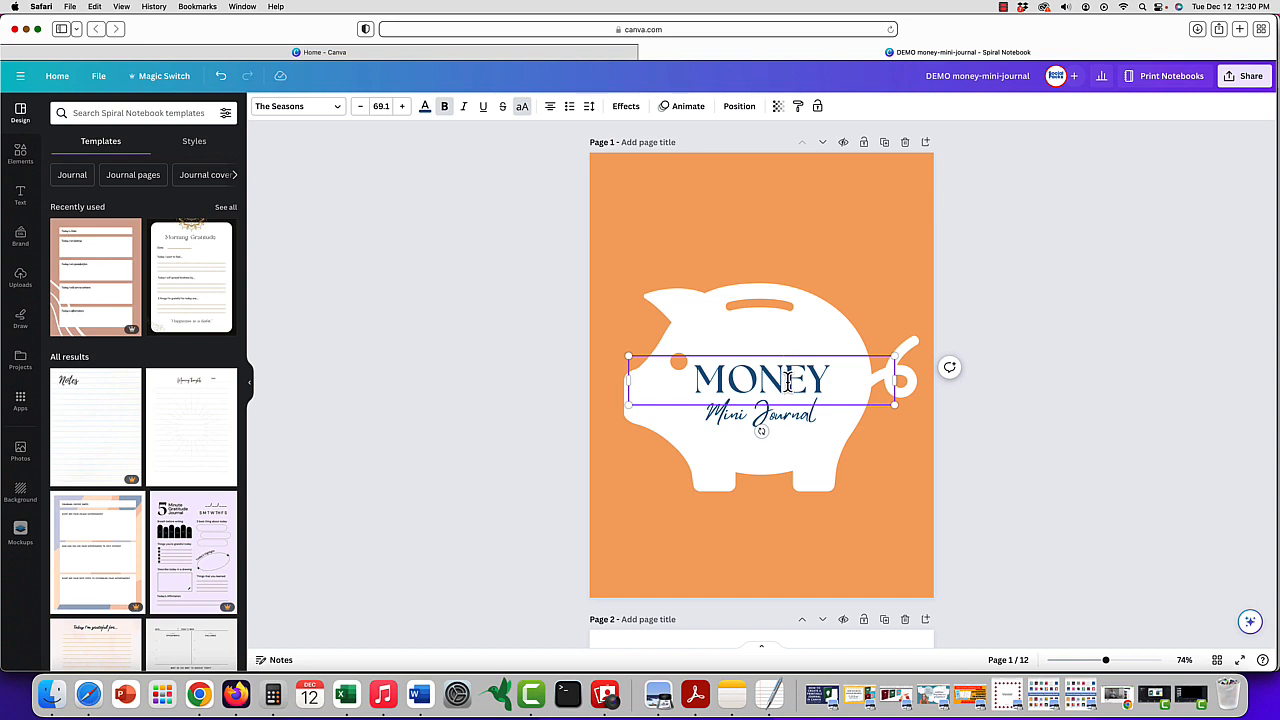
{"action": "double_click", "coordinate": [788, 380]}
{"action": "left_click", "coordinate": [425, 108]}
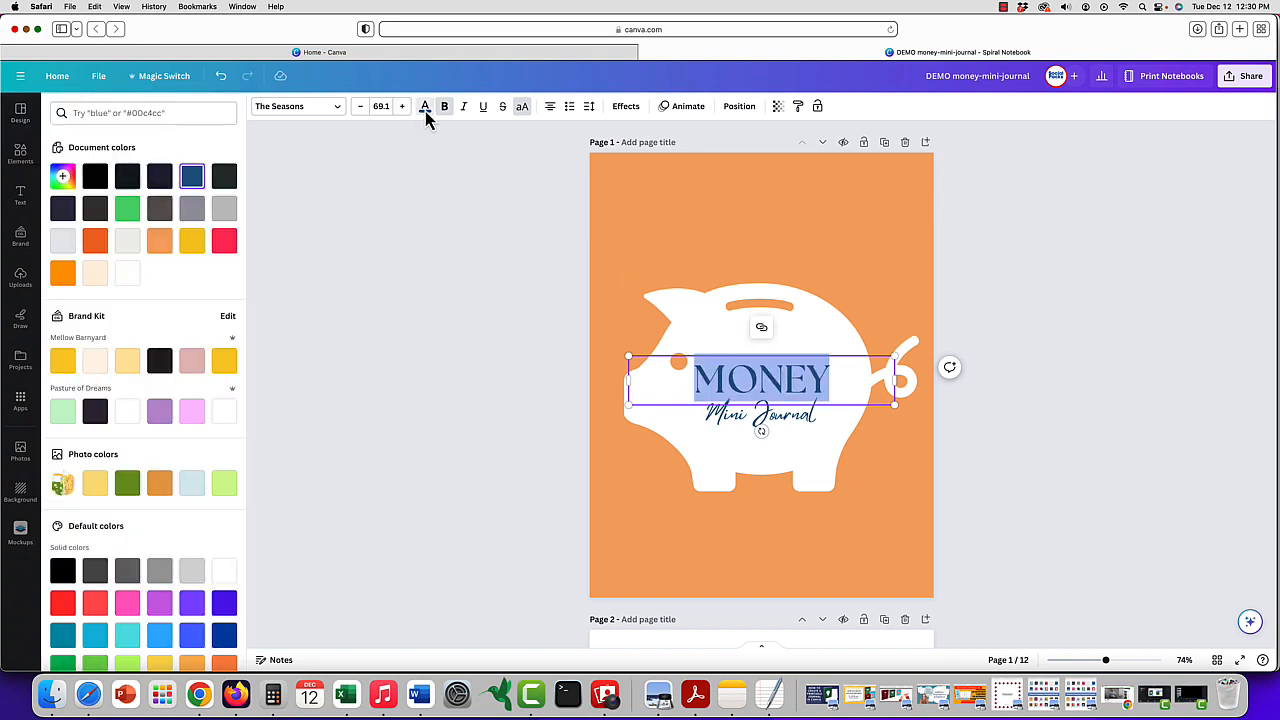
{"action": "left_click", "coordinate": [95, 243]}
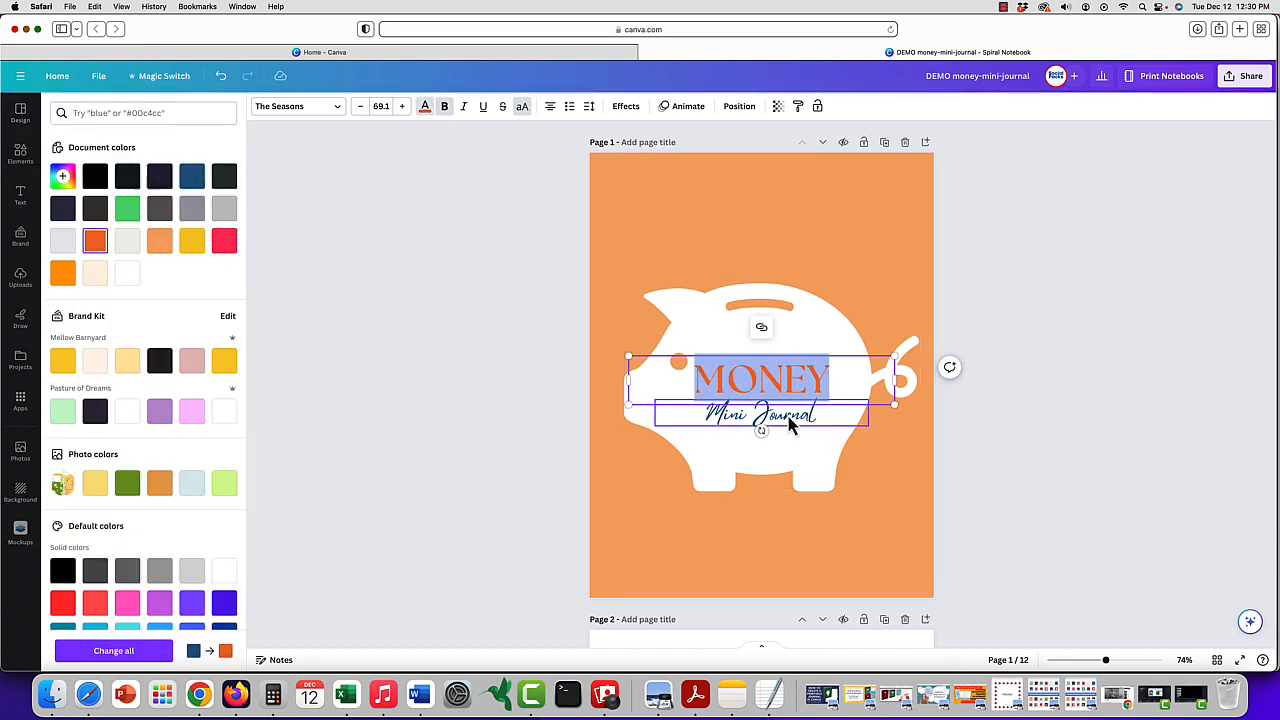
- Recolor the Mini Journal text on the piggy bank with the dark orange document color
{"action": "left_click", "coordinate": [790, 416]}
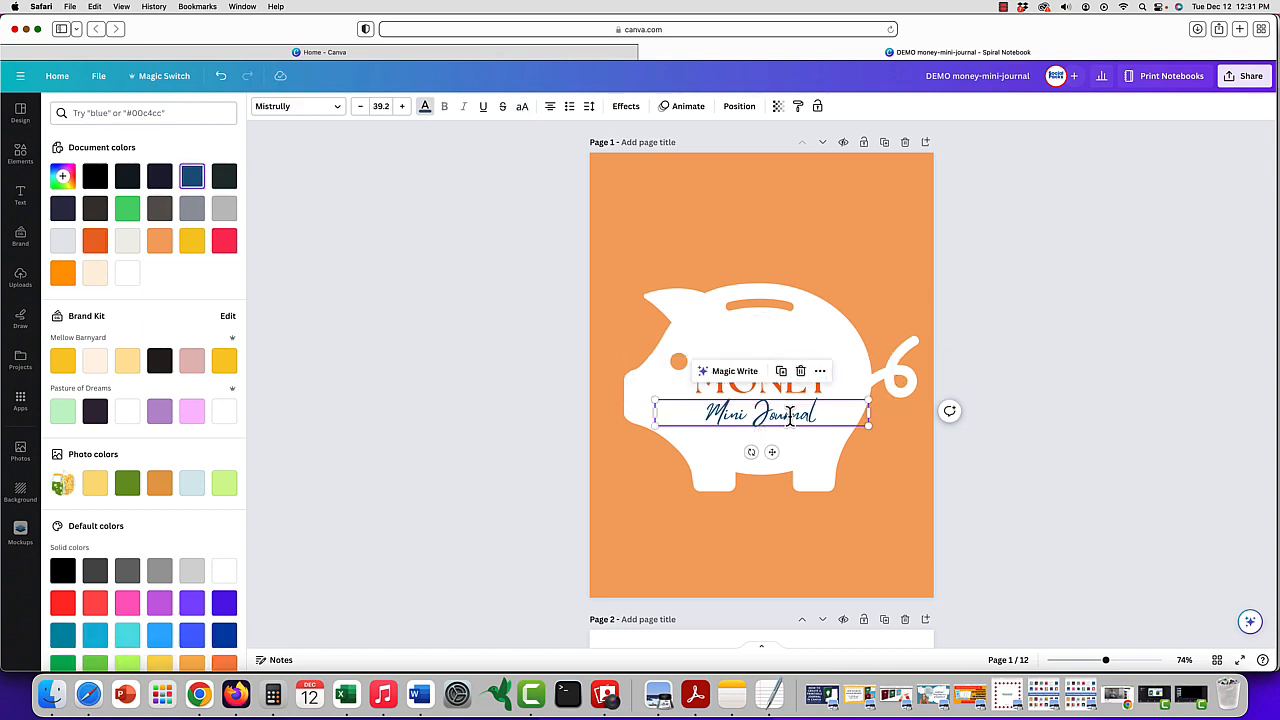
{"action": "key", "text": "super+a"}
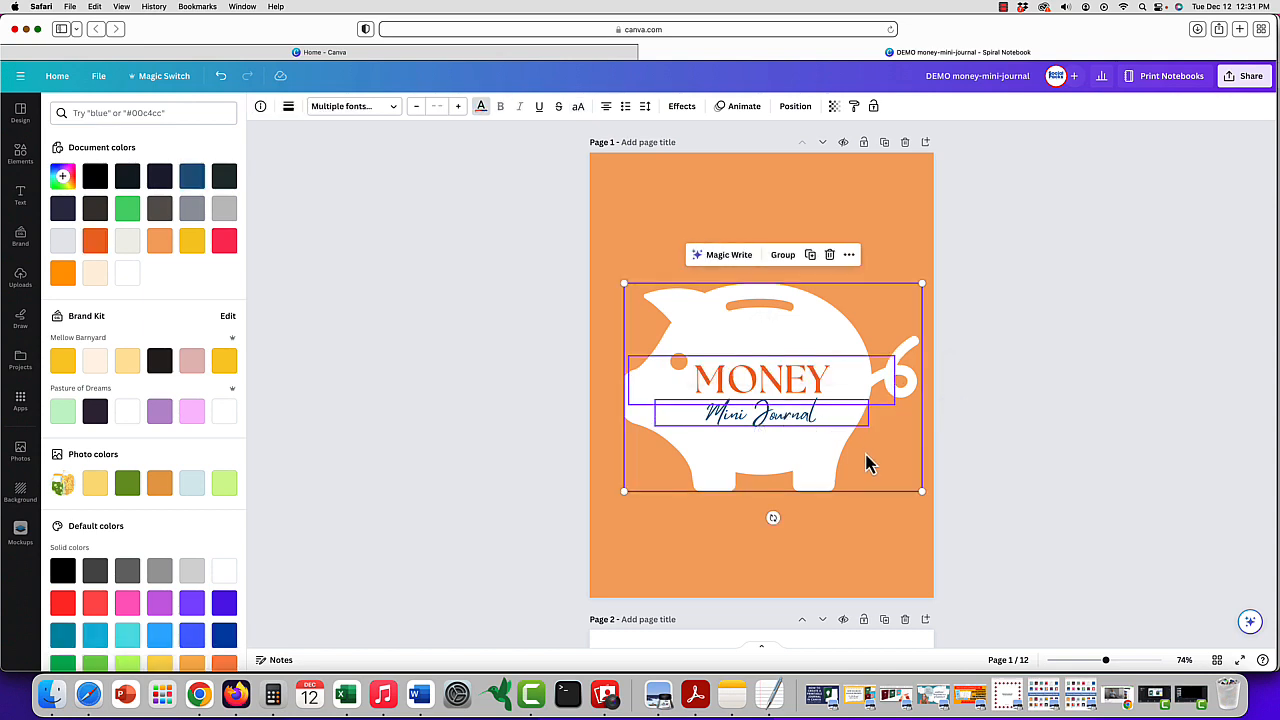
{"action": "left_click", "coordinate": [843, 600]}
{"action": "left_click", "coordinate": [781, 413]}
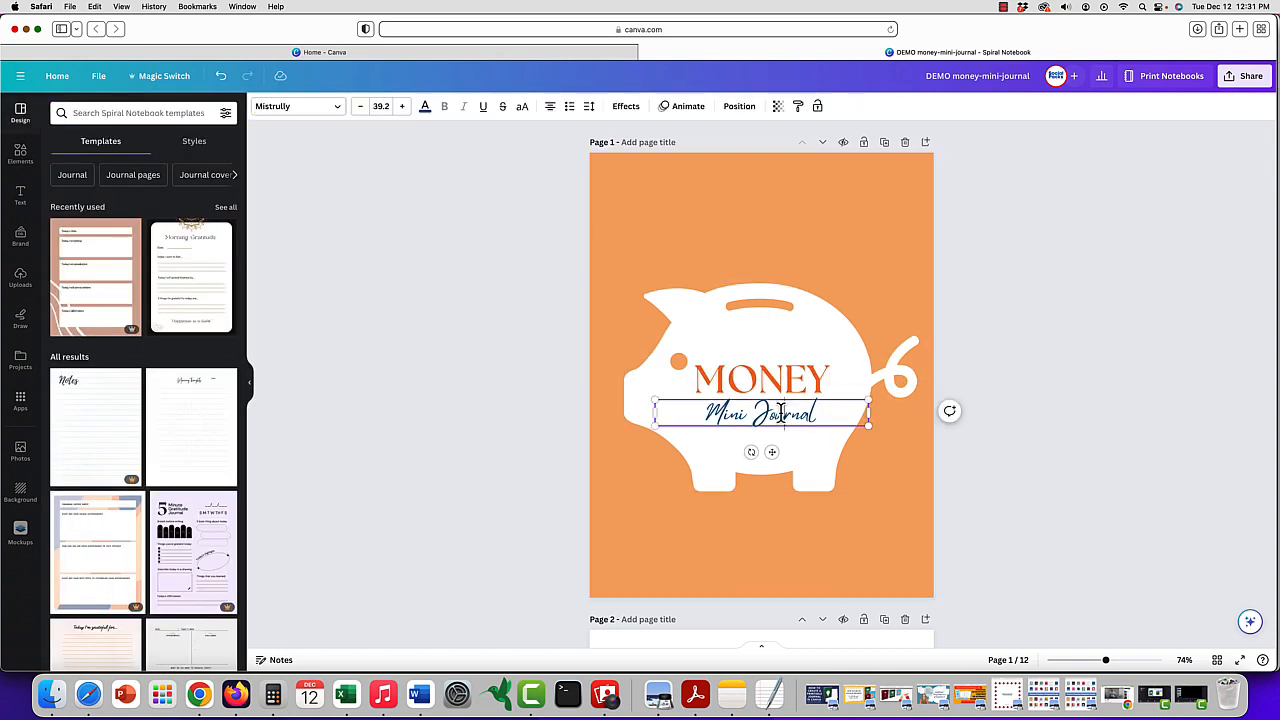
{"action": "left_click", "coordinate": [425, 106]}
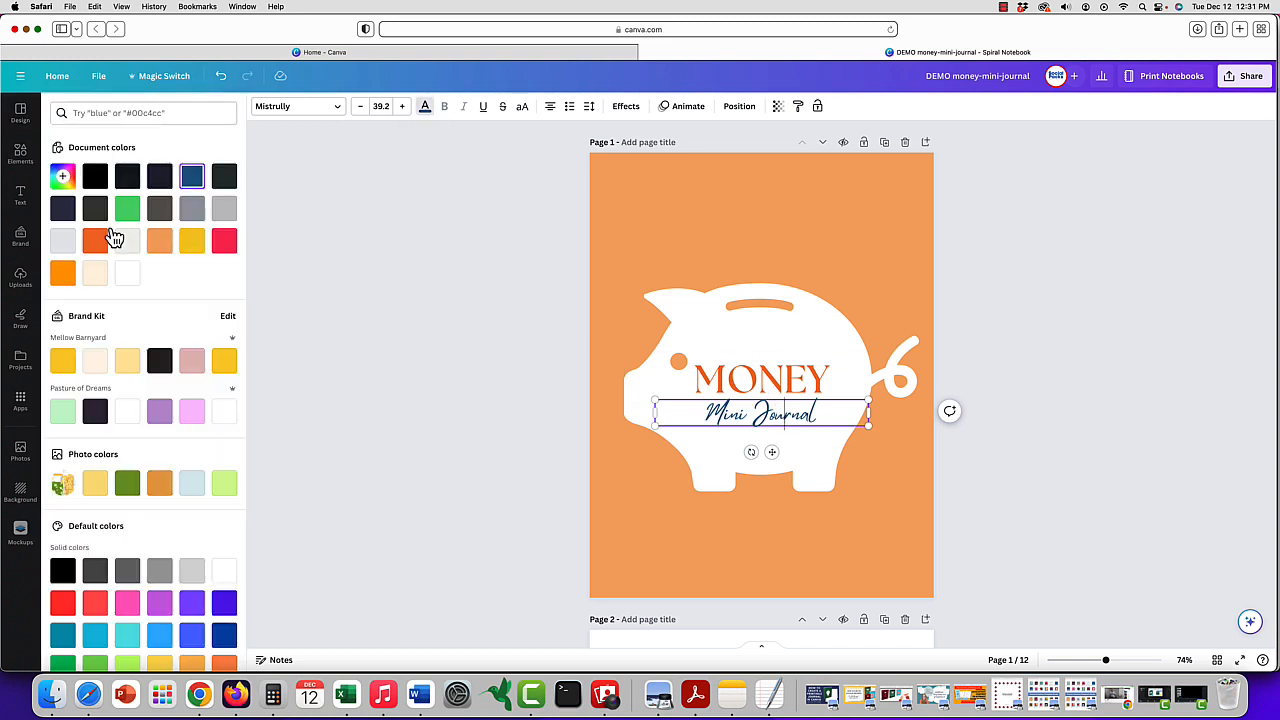
{"action": "left_click", "coordinate": [96, 246]}
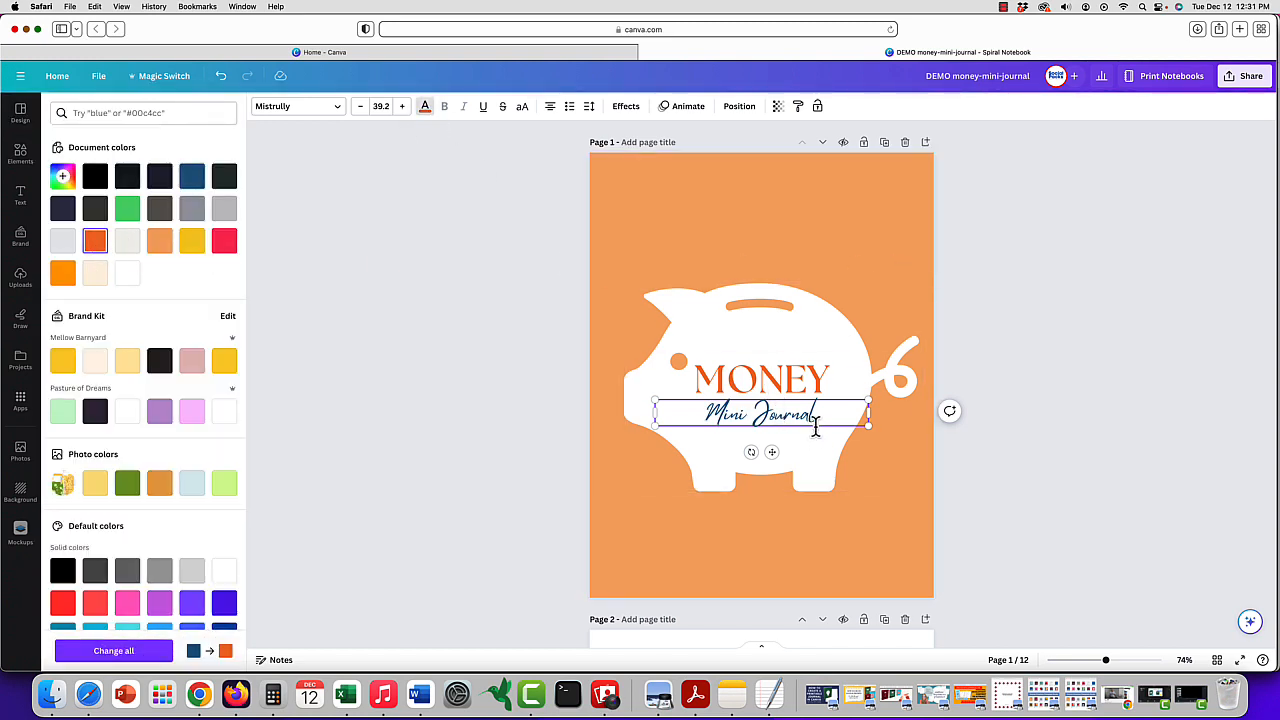
{"action": "left_click_drag", "start_coordinate": [819, 420], "coordinate": [701, 414]}
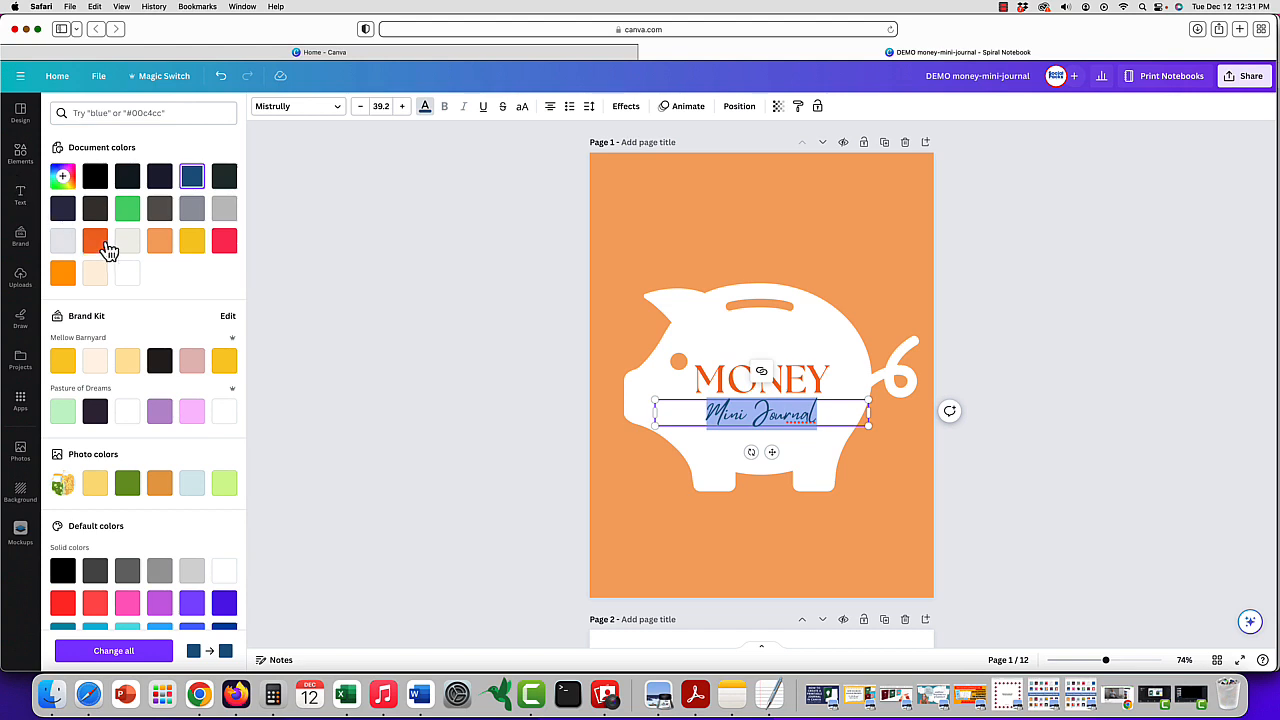
{"action": "left_click", "coordinate": [96, 241]}
{"action": "left_click", "coordinate": [806, 251]}
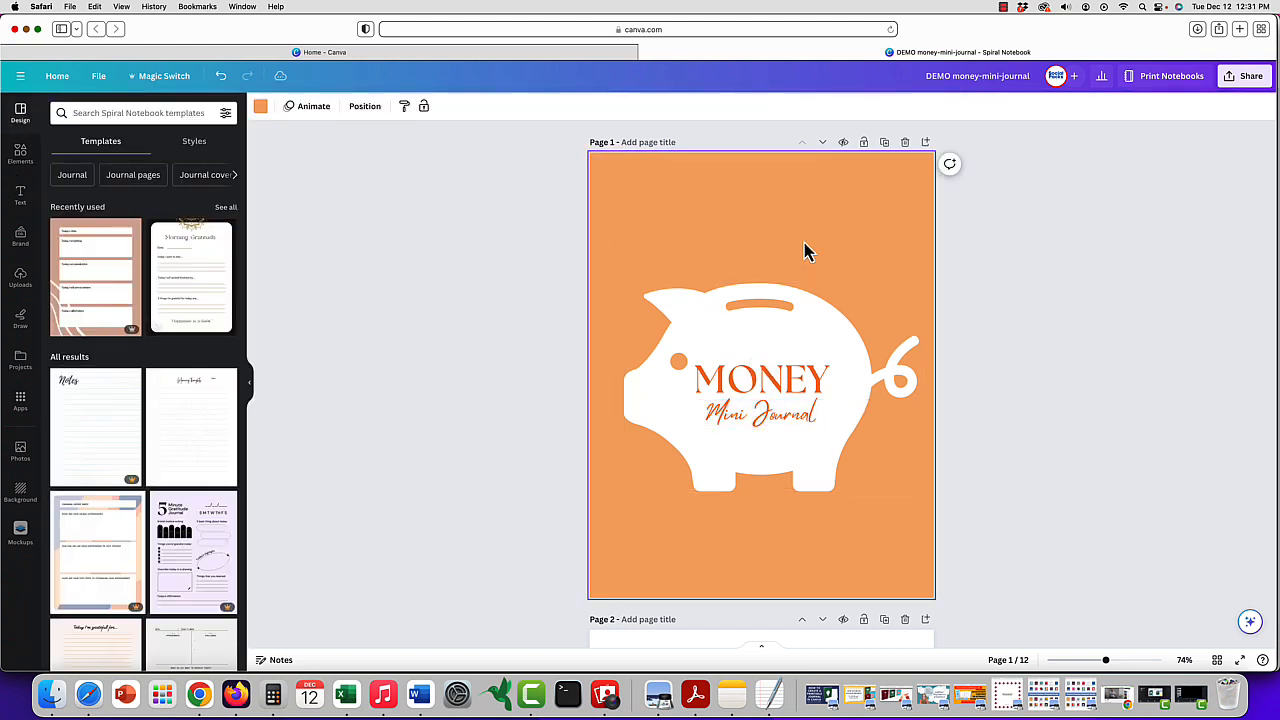
- Try the green photo color and the light orange document color on the piggy bank, and return it to white
{"action": "left_click", "coordinate": [810, 347]}
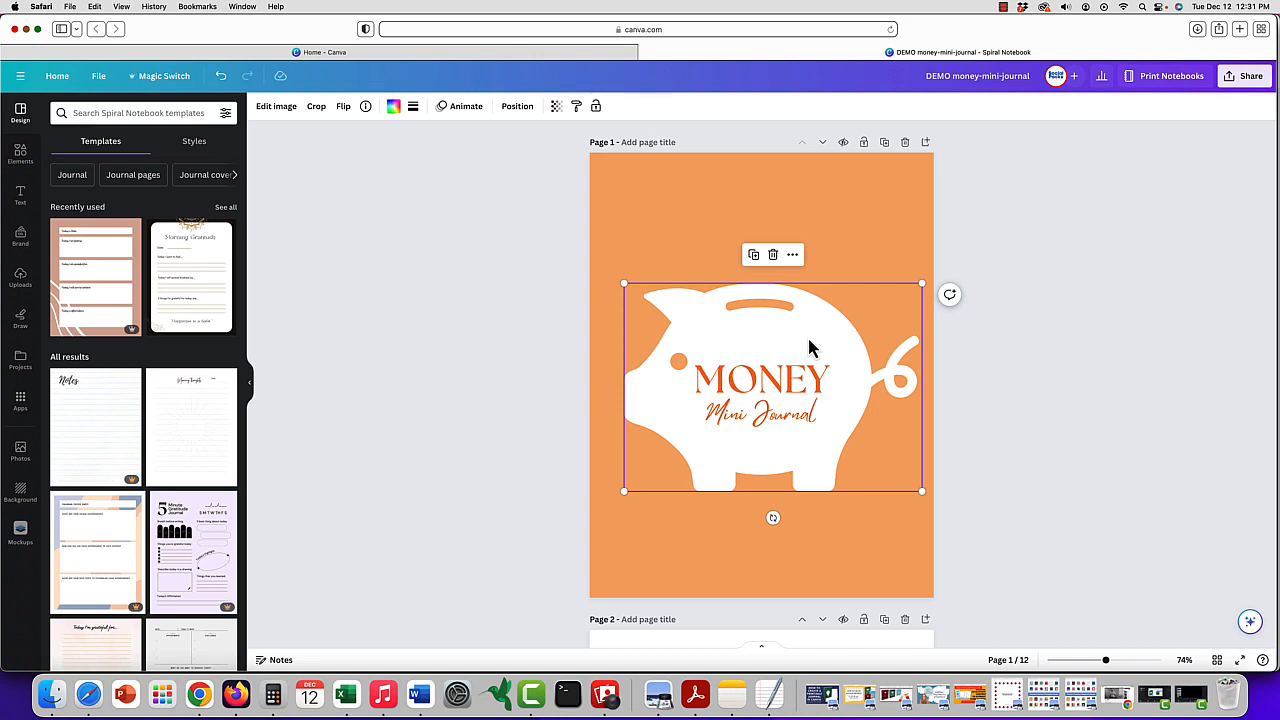
{"action": "left_click", "coordinate": [393, 106]}
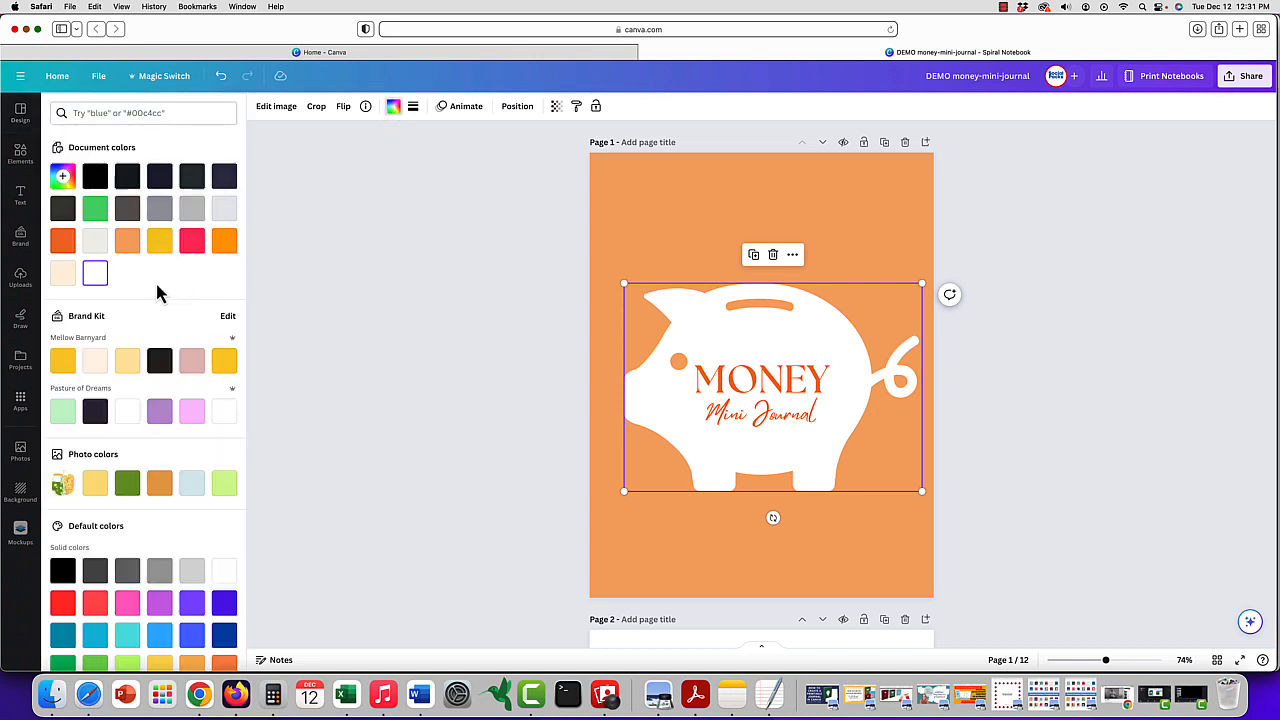
{"action": "left_click", "coordinate": [130, 484]}
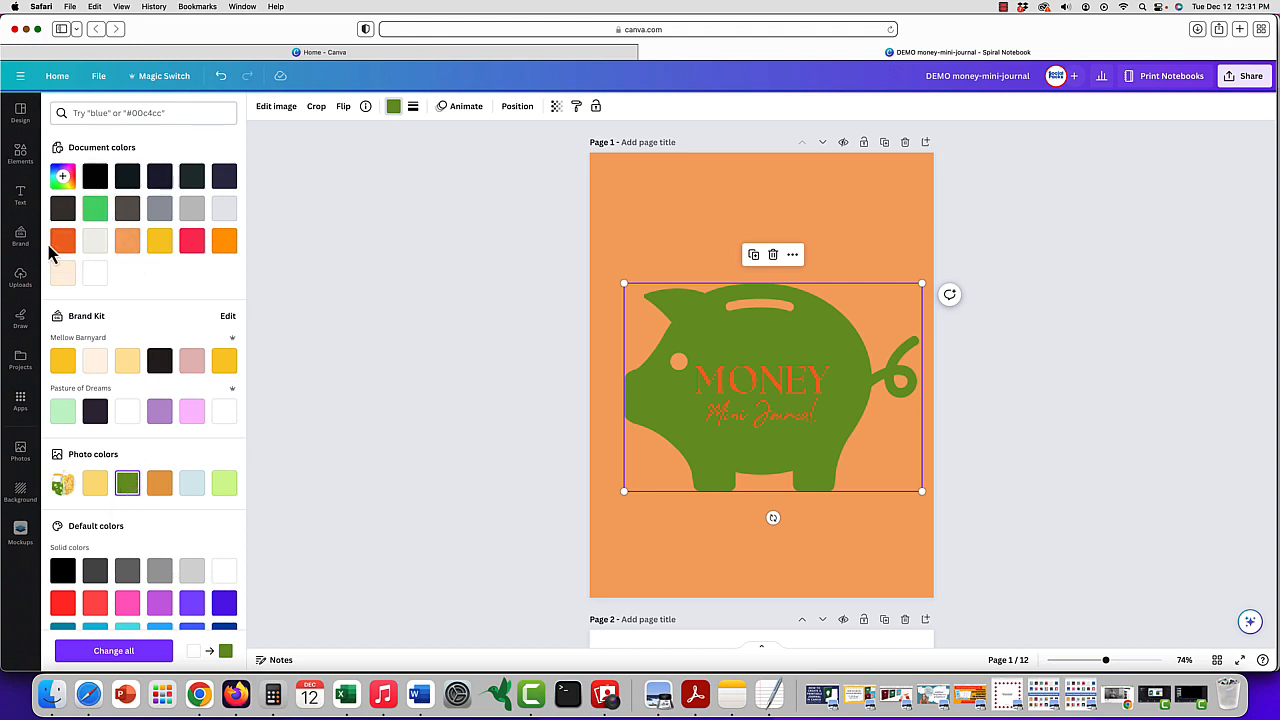
{"action": "left_click", "coordinate": [126, 243]}
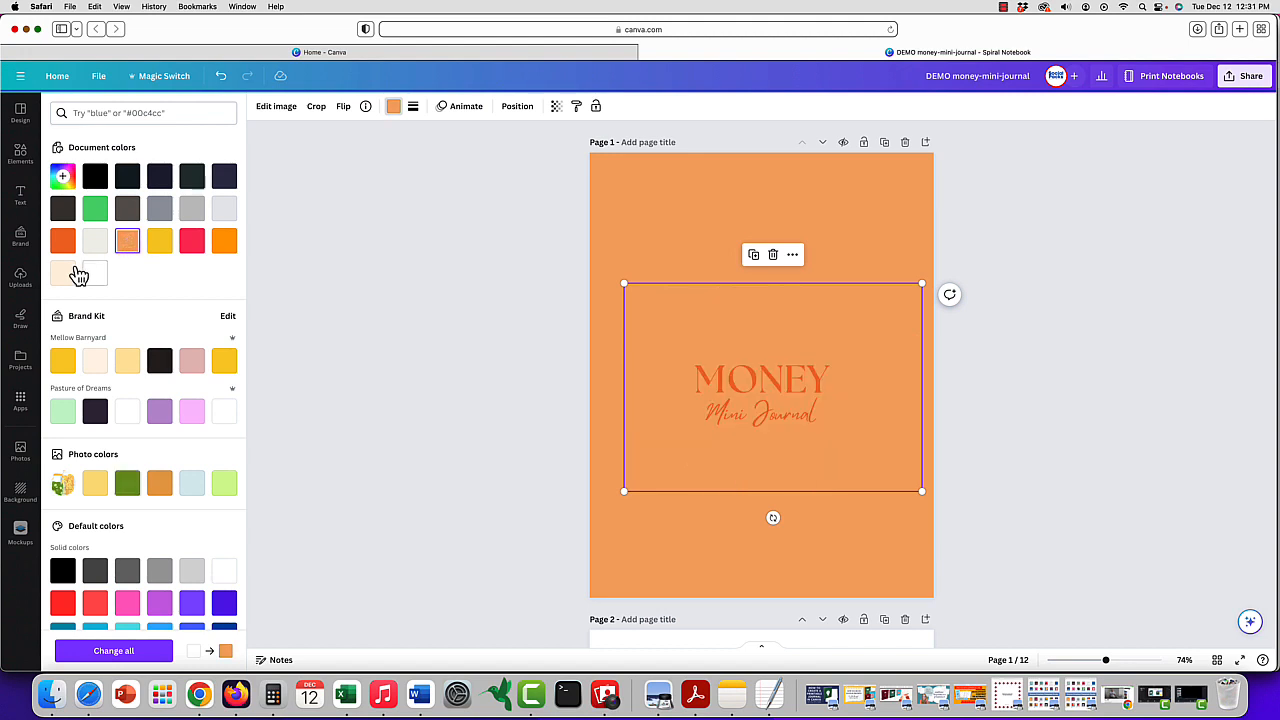
{"action": "left_click", "coordinate": [94, 274]}
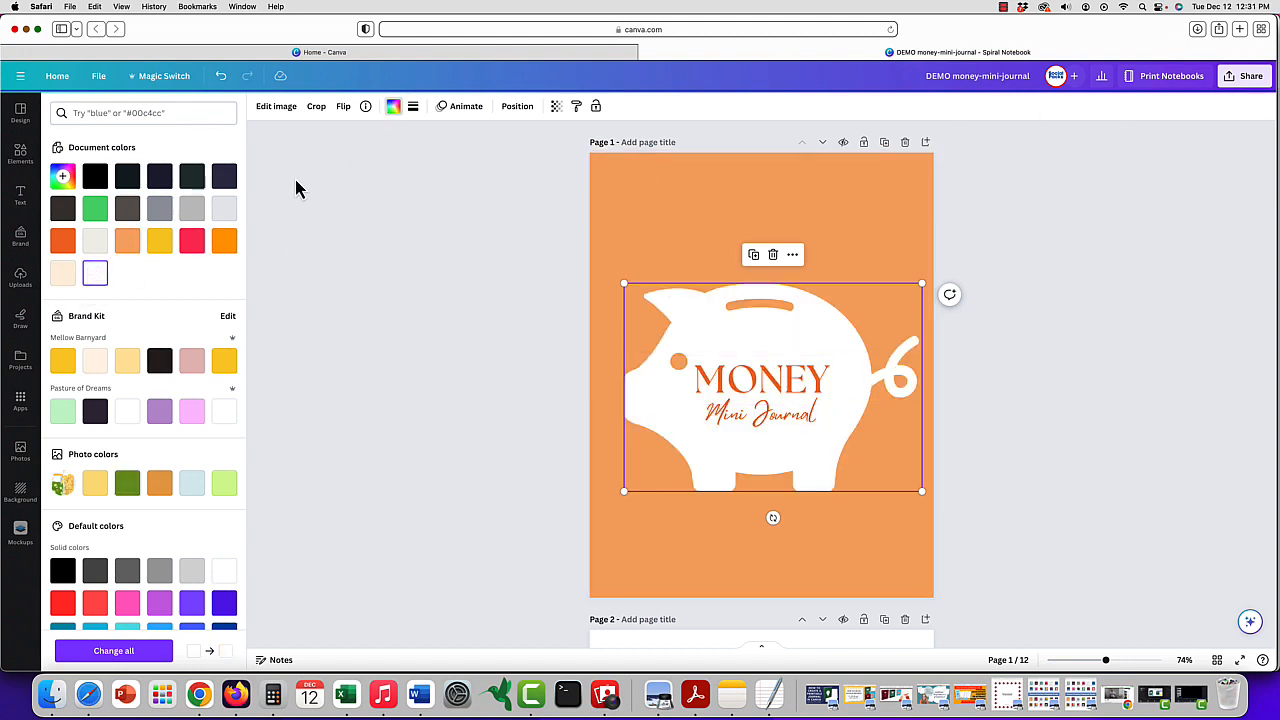
- Search the element photos for "financial freedom" and look through the results for a cover image
{"action": "left_click", "coordinate": [20, 150]}
{"action": "left_click", "coordinate": [121, 113]}
{"action": "double_click", "coordinate": [90, 113]}
{"action": "type", "text": "finan"}
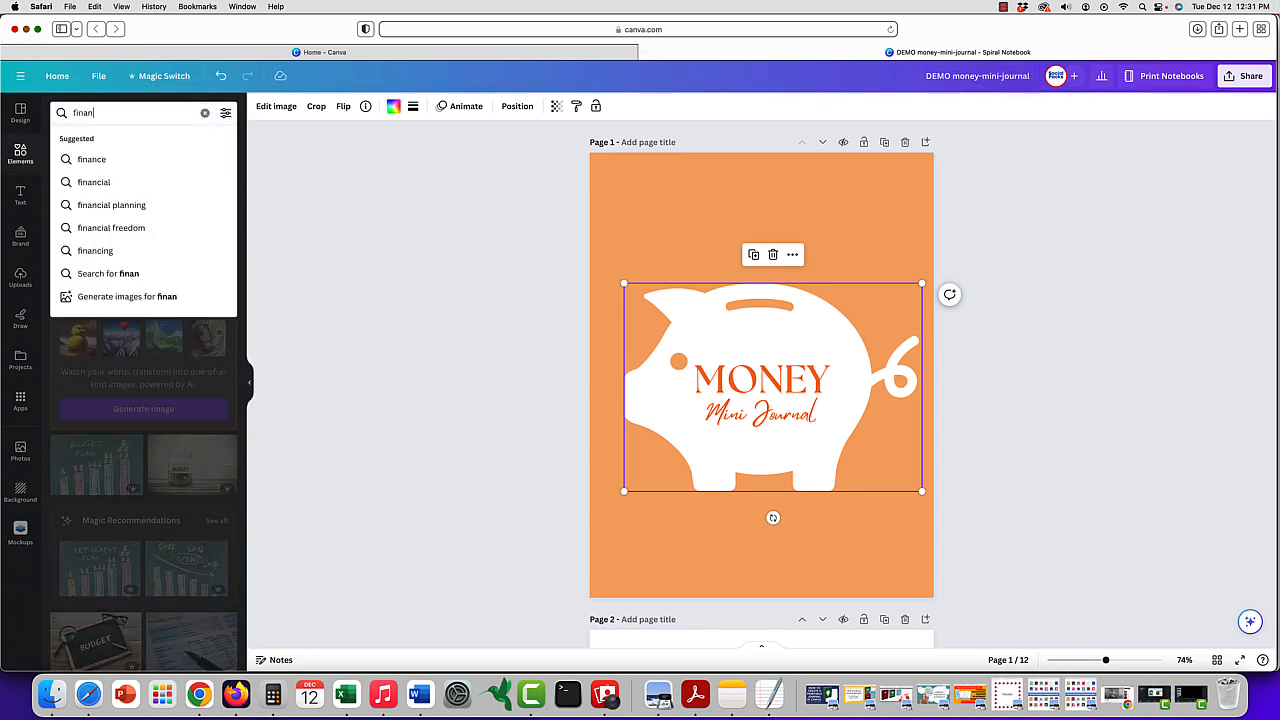
{"action": "type", "text": "cial freedom"}
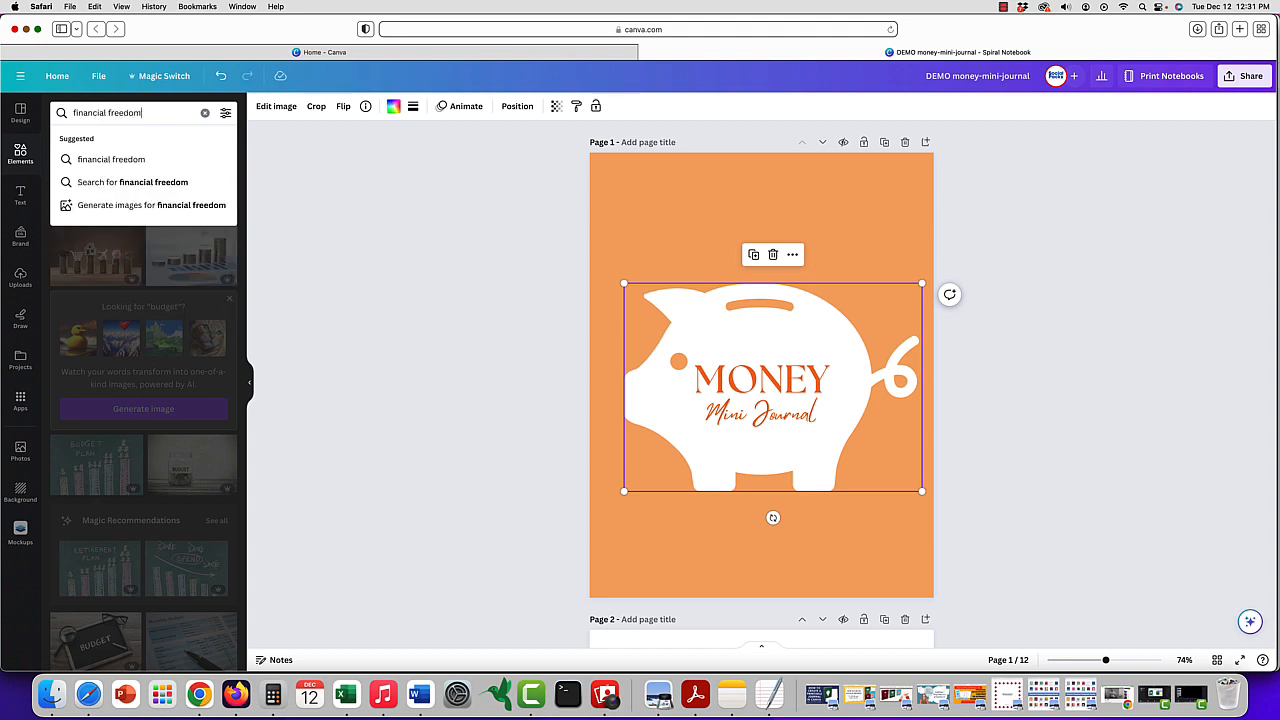
{"action": "key", "text": "Return"}
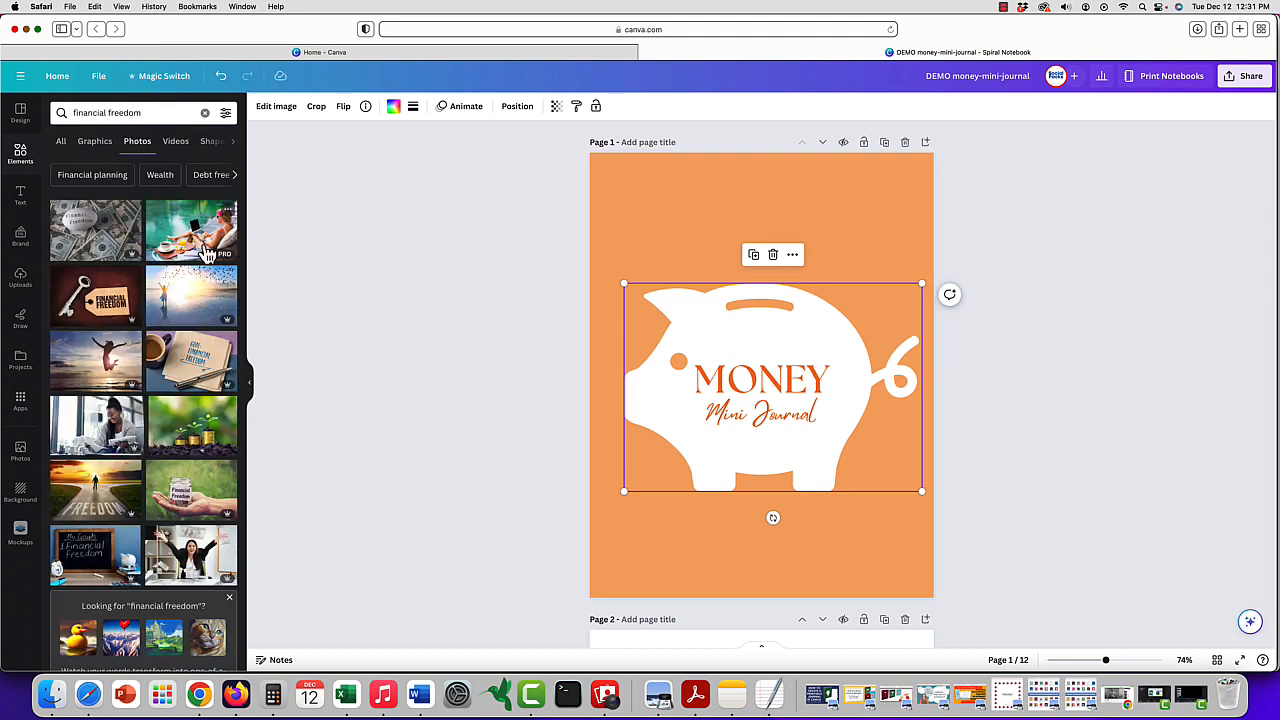
{"action": "scroll", "coordinate": [198, 250], "scroll_direction": "down", "scroll_amount": 7}
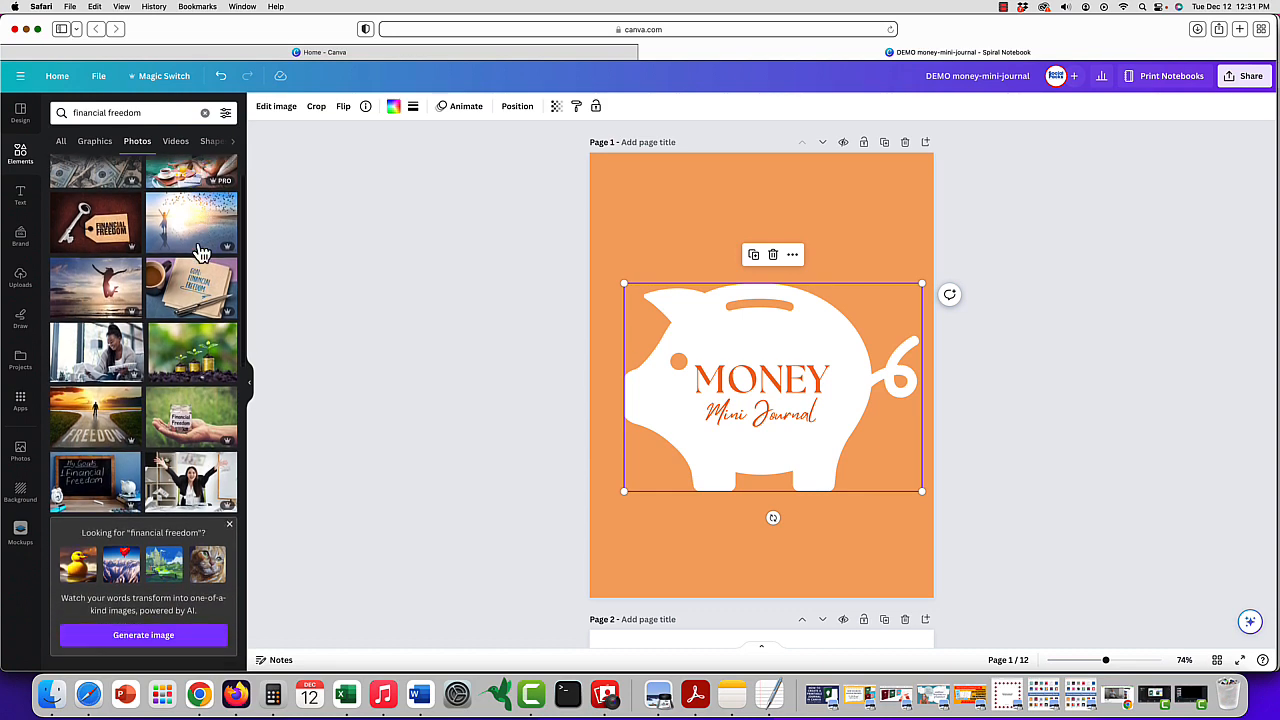
{"action": "scroll", "coordinate": [200, 252], "scroll_direction": "down", "scroll_amount": 5}
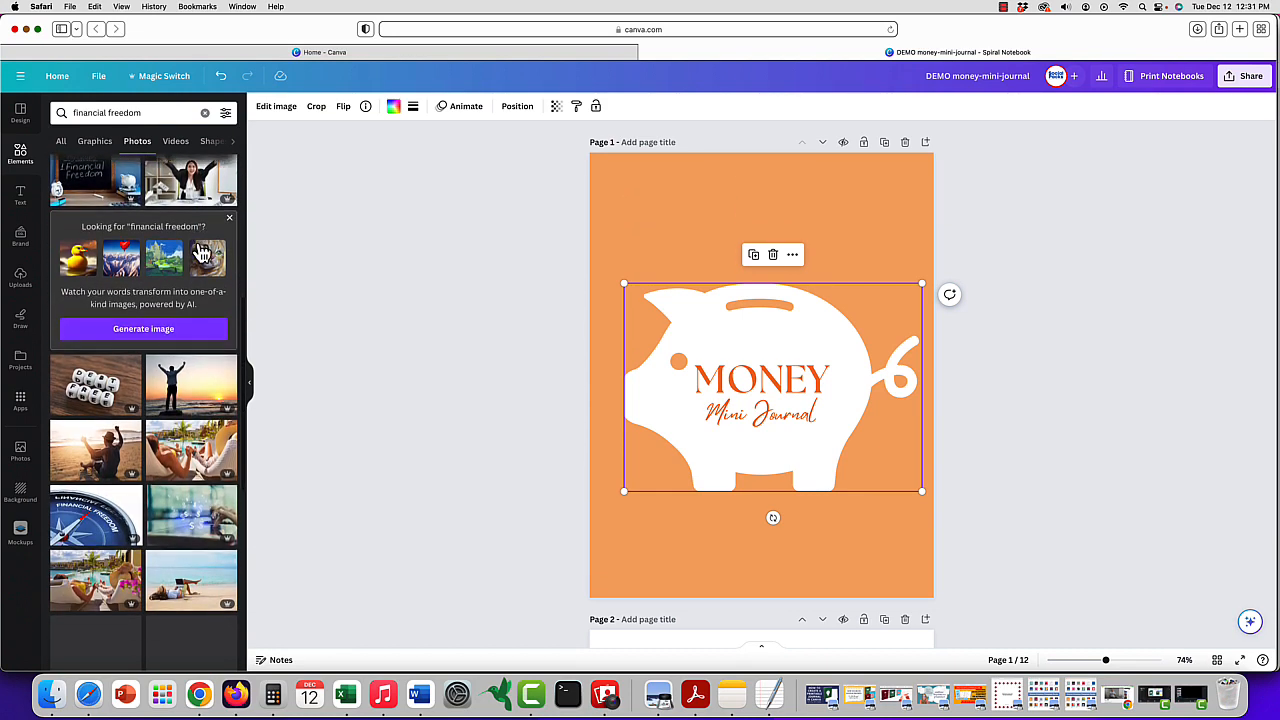
{"action": "scroll", "coordinate": [200, 252], "scroll_direction": "down", "scroll_amount": 3}
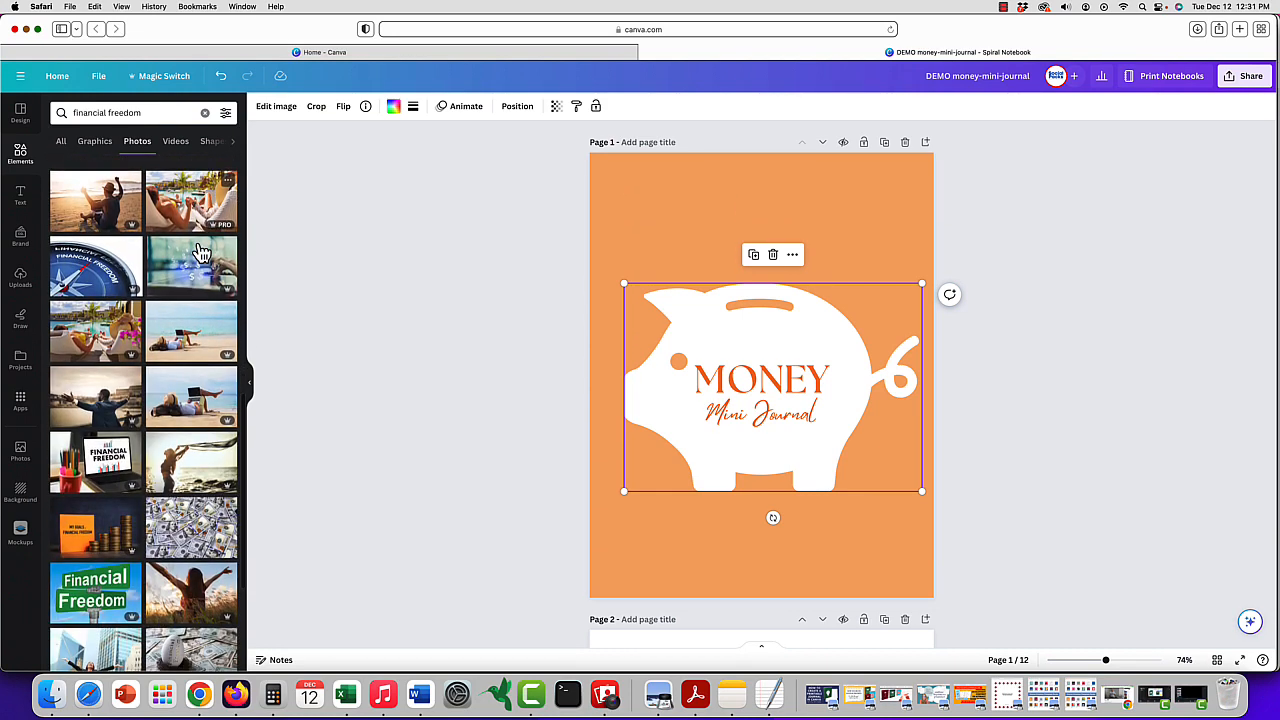
- Search the photos for "beach" and make the picture with palm trees and lounge chairs the cover's background
{"action": "left_click", "coordinate": [175, 112]}
{"action": "type", "text": "beach"}
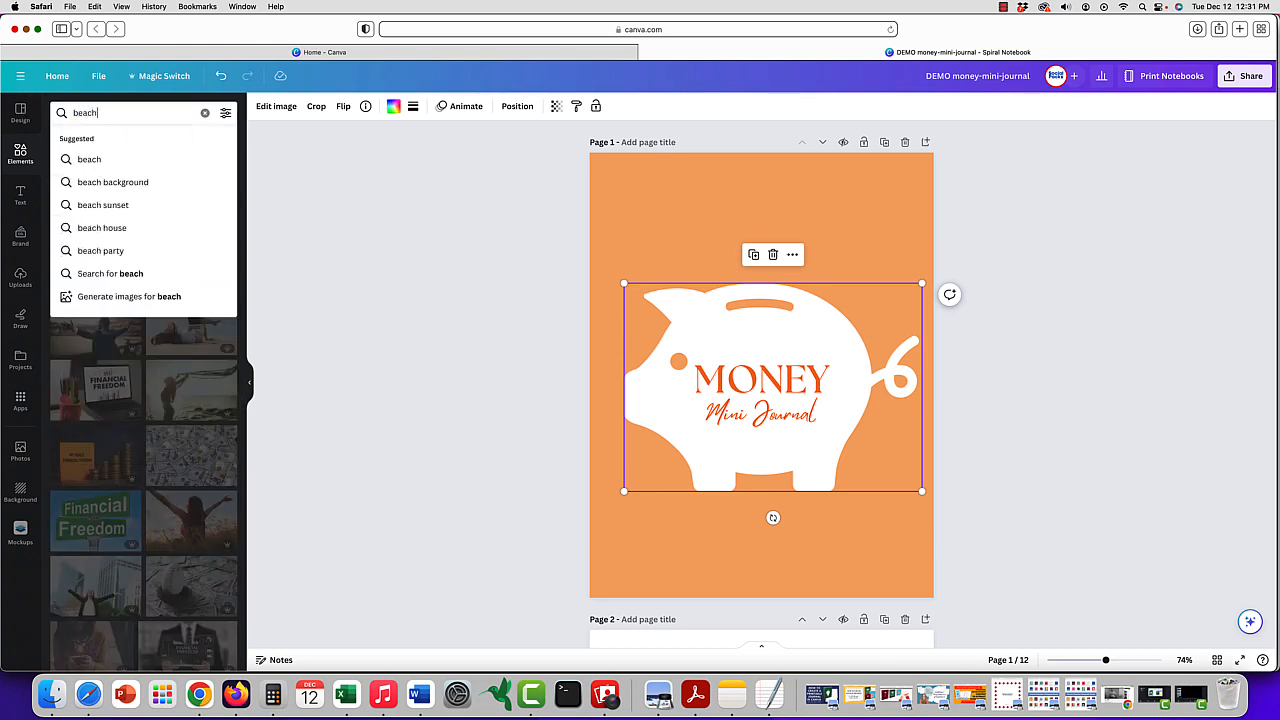
{"action": "key", "text": "Return"}
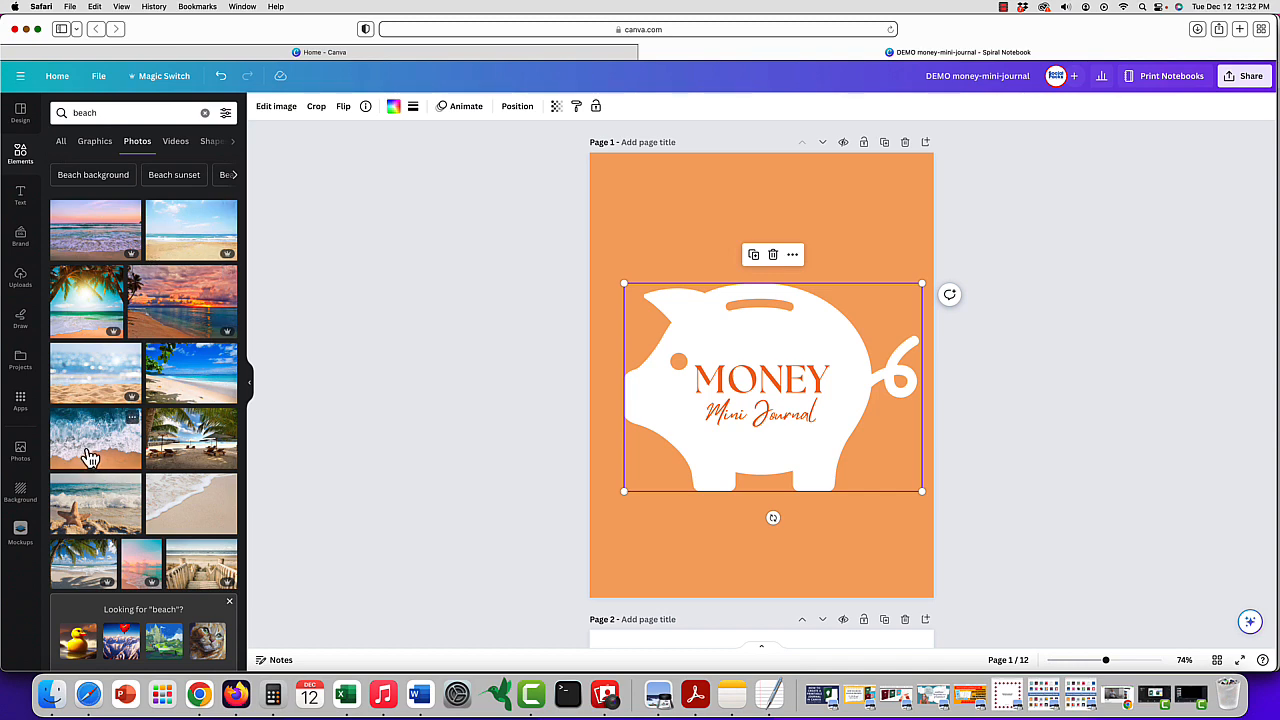
{"action": "left_click", "coordinate": [175, 447]}
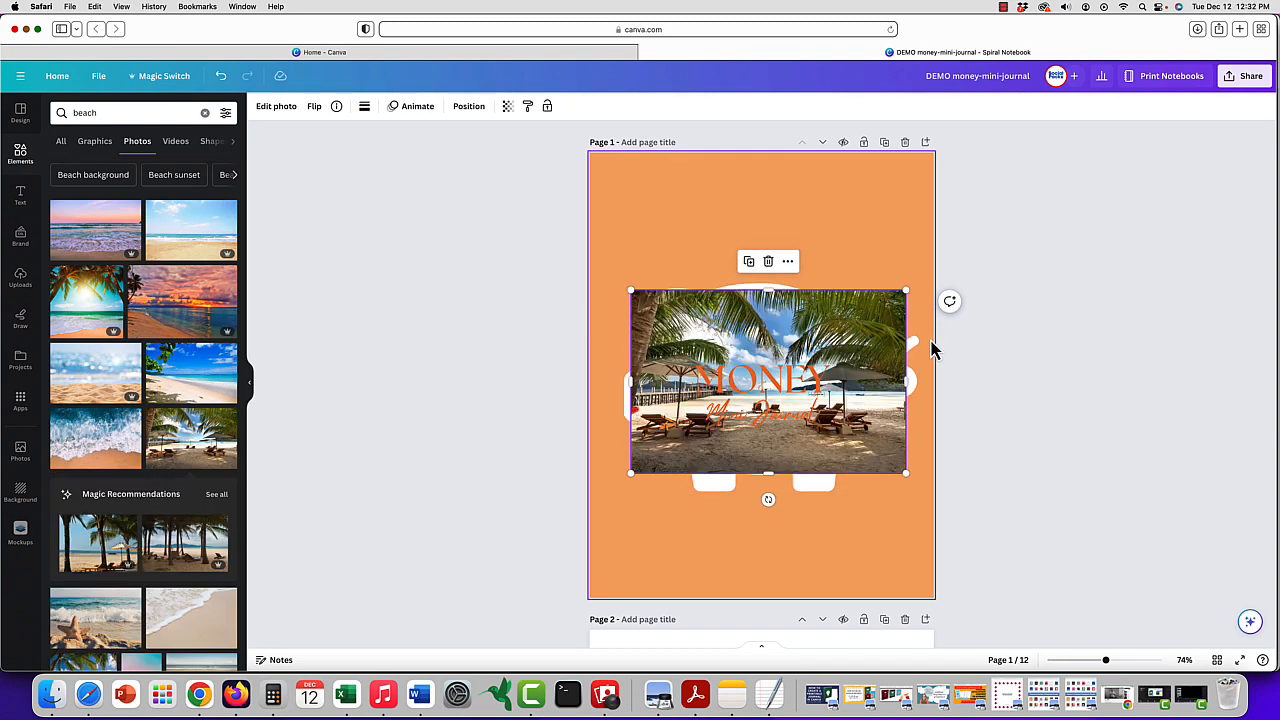
{"action": "right_click", "coordinate": [860, 338]}
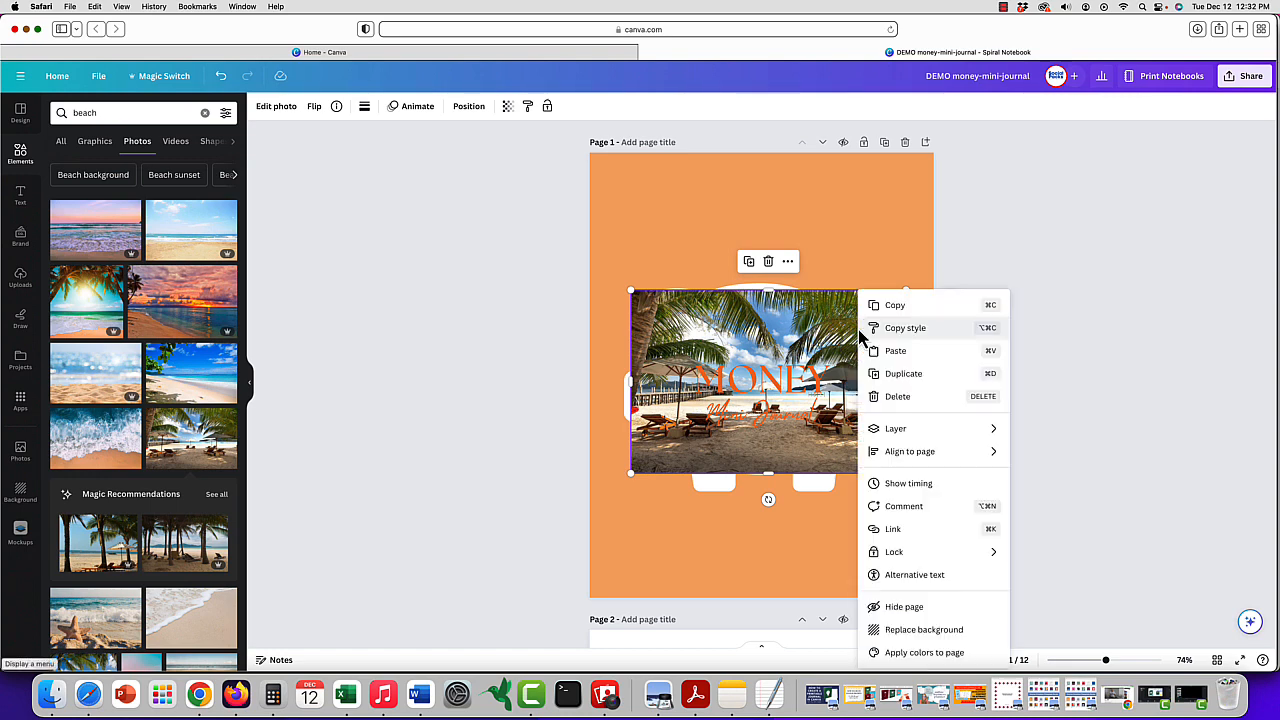
{"action": "left_click", "coordinate": [934, 630]}
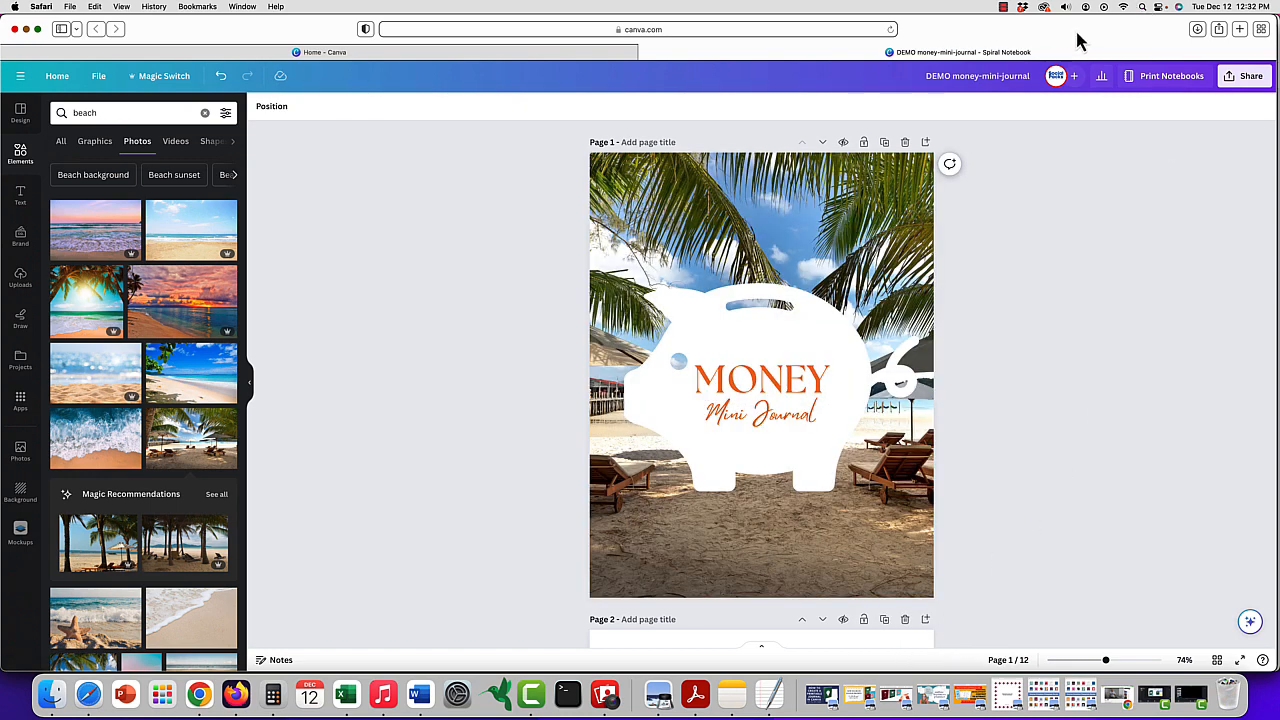
- Set the transparency of the cover's beach background photo to 27
{"action": "left_click", "coordinate": [848, 218]}
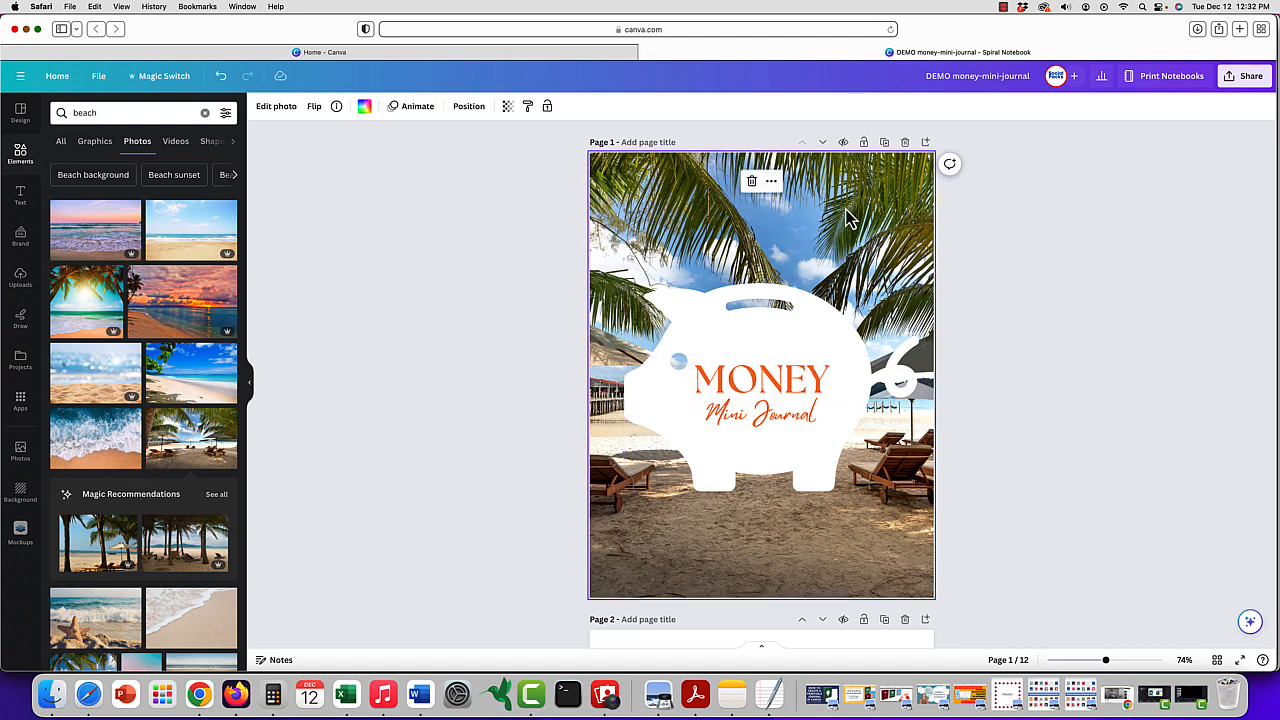
{"action": "left_click", "coordinate": [507, 106]}
{"action": "left_click_drag", "start_coordinate": [507, 152], "coordinate": [432, 163]}
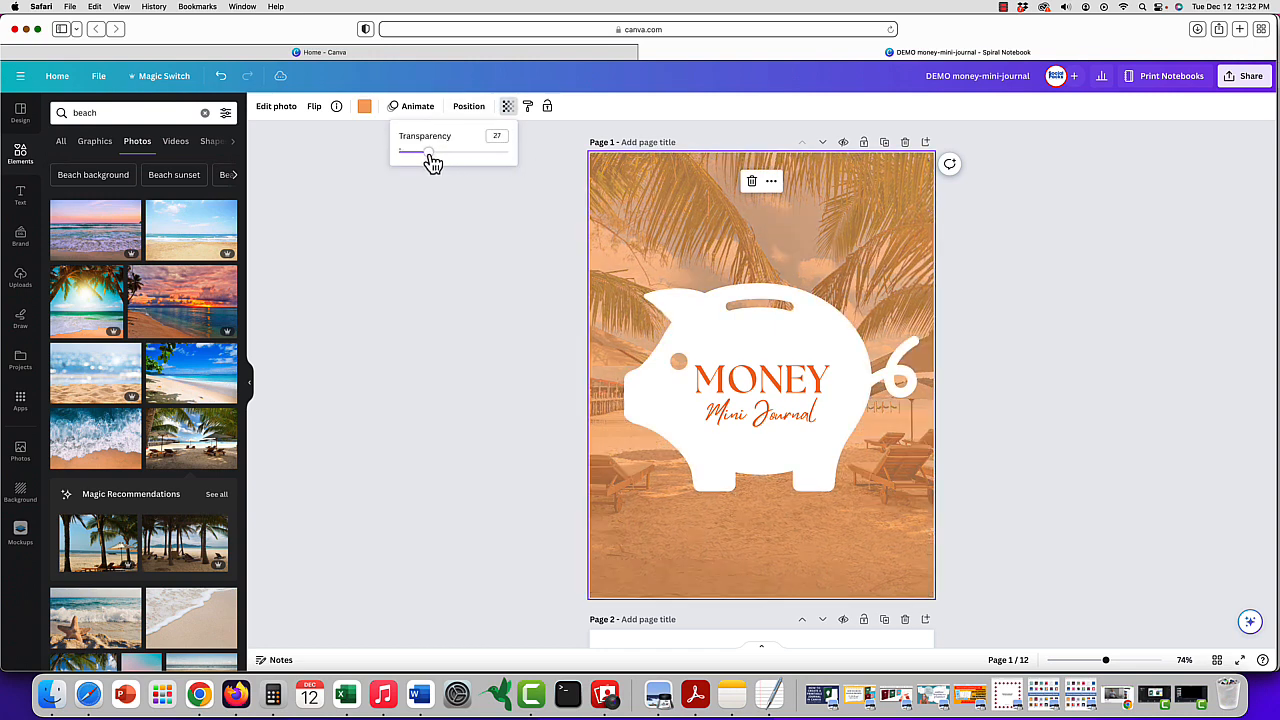
- Swap the order of the cover texts, moving Mini Journal above MONEY inside the piggy bank
{"action": "left_click", "coordinate": [746, 408]}
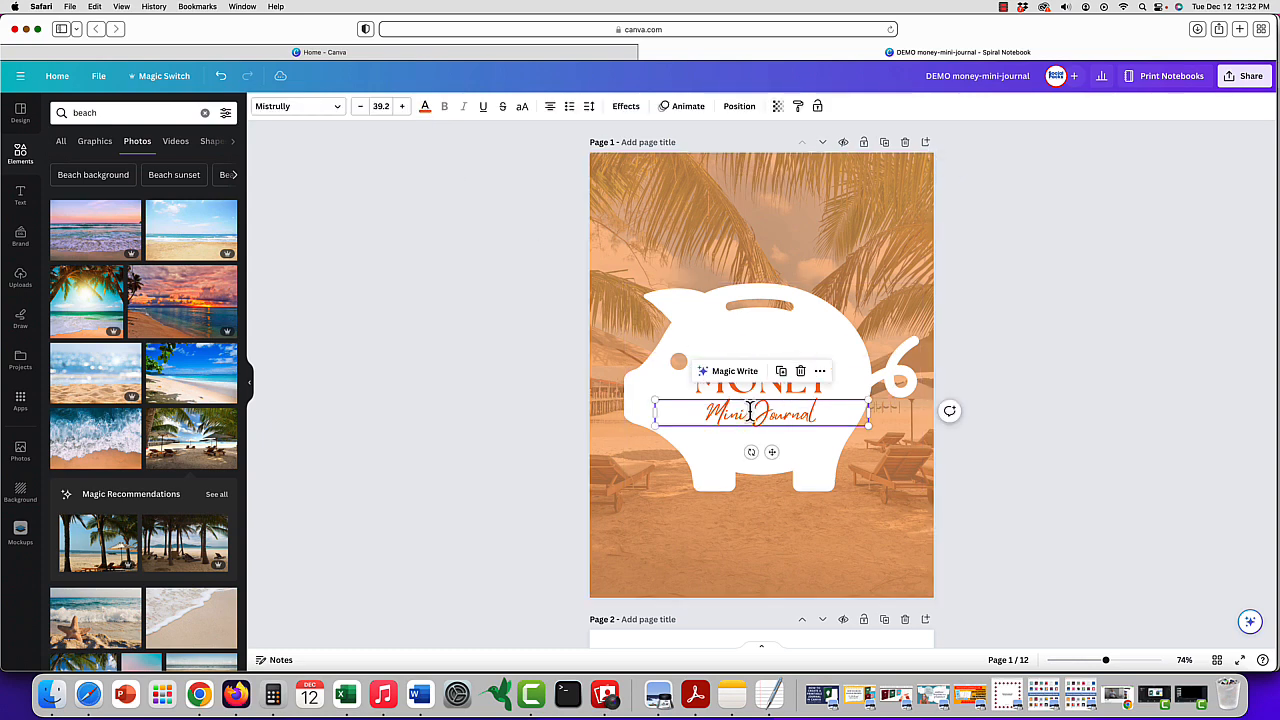
{"action": "left_click_drag", "start_coordinate": [772, 449], "coordinate": [789, 409]}
{"action": "left_click", "coordinate": [787, 381]}
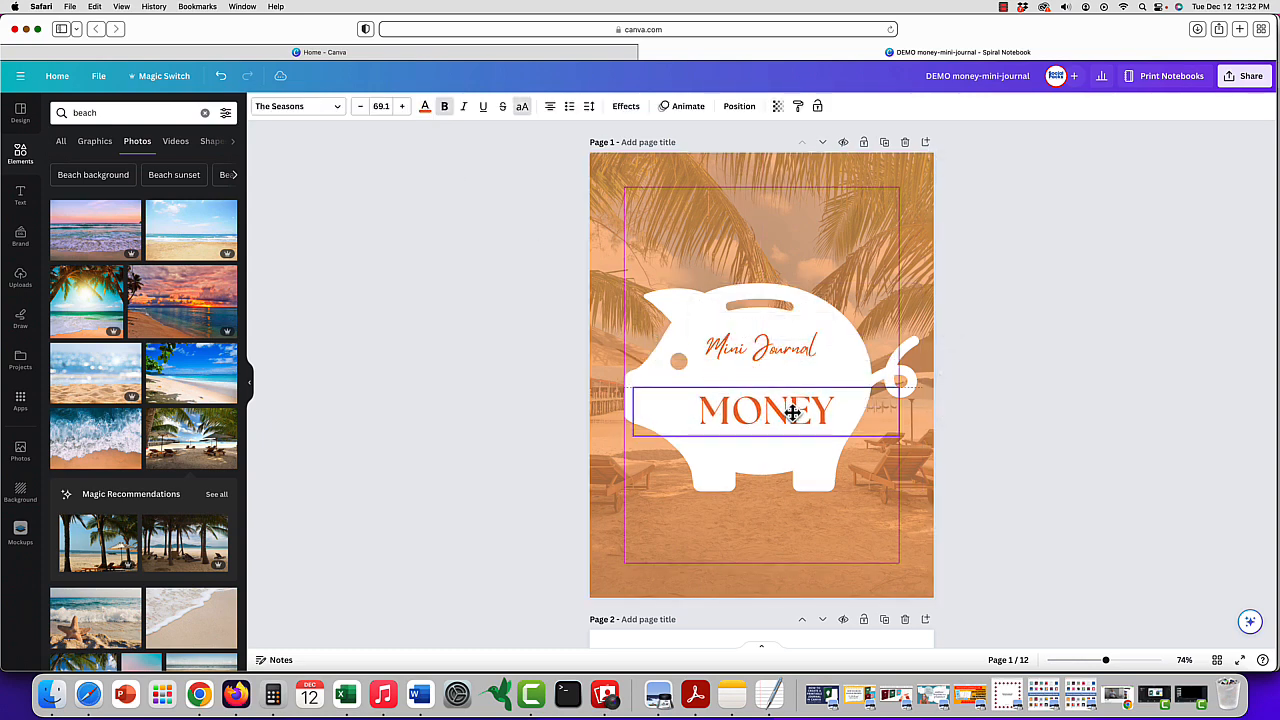
{"action": "left_click", "coordinate": [791, 338]}
{"action": "left_click_drag", "start_coordinate": [793, 339], "coordinate": [794, 360]}
- Try white and dark gray document colors as the background color behind the beach photo
{"action": "left_click", "coordinate": [866, 226]}
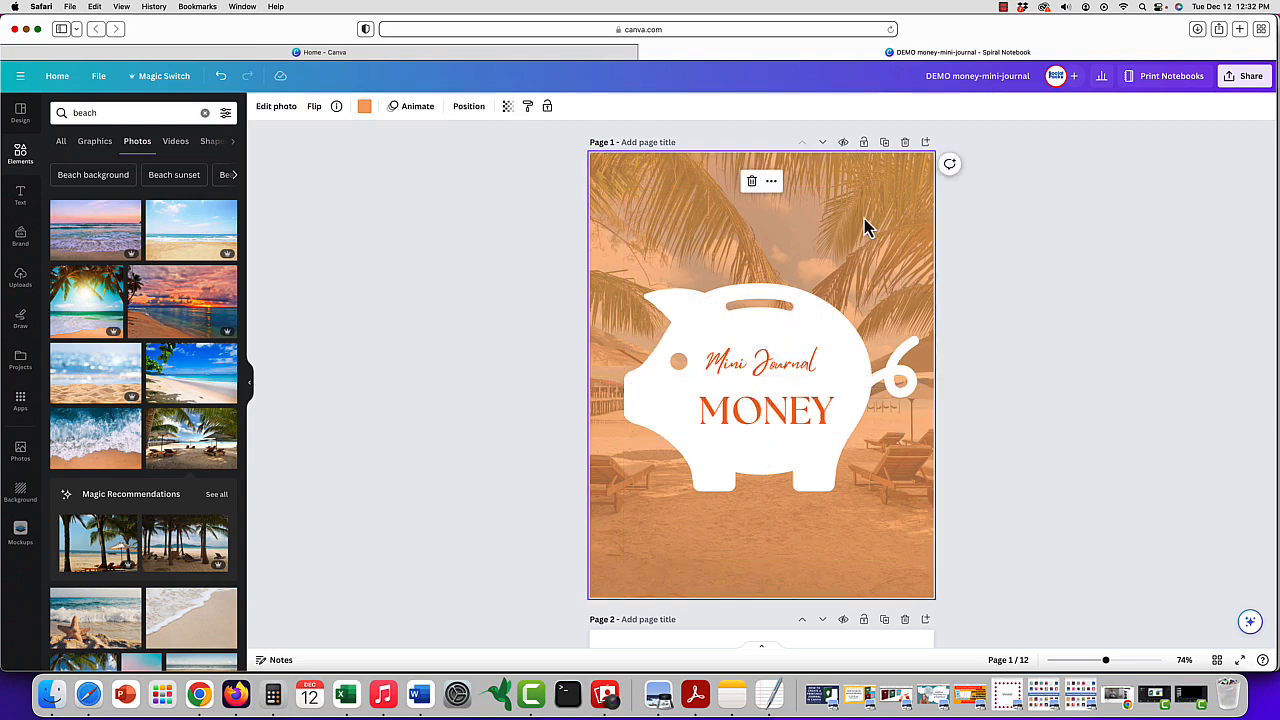
{"action": "left_click", "coordinate": [363, 108]}
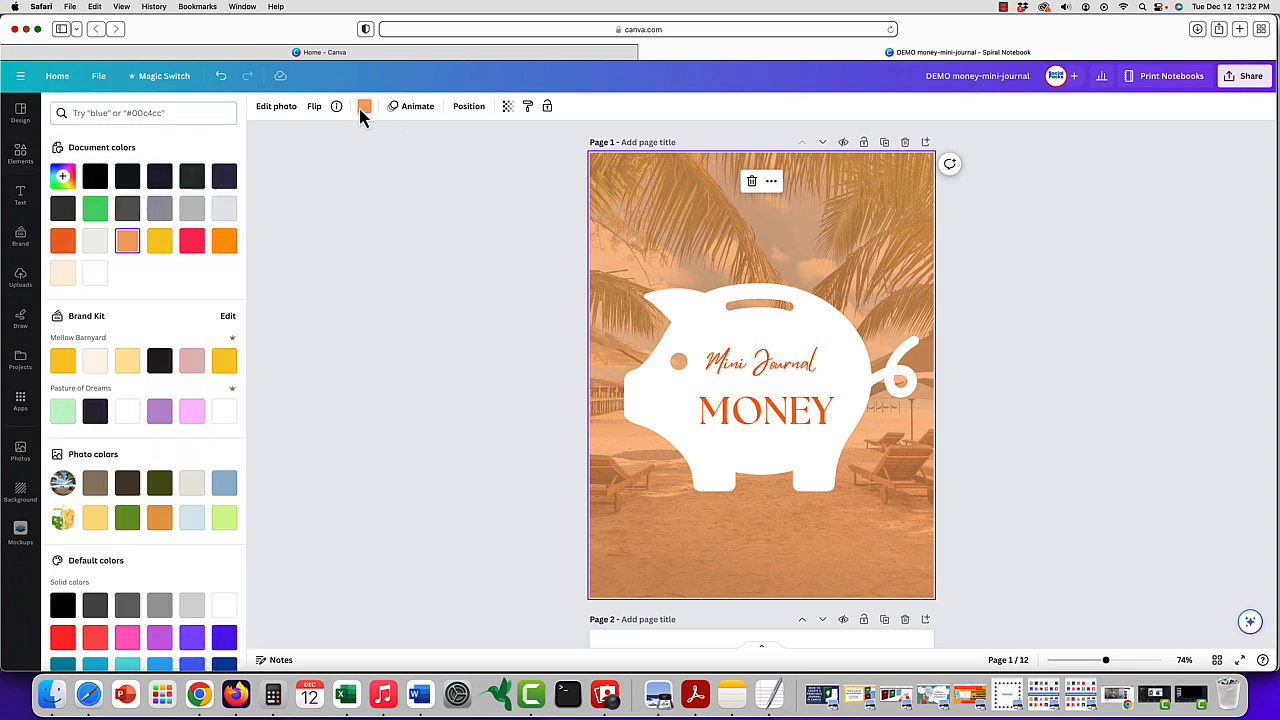
{"action": "left_click", "coordinate": [95, 273]}
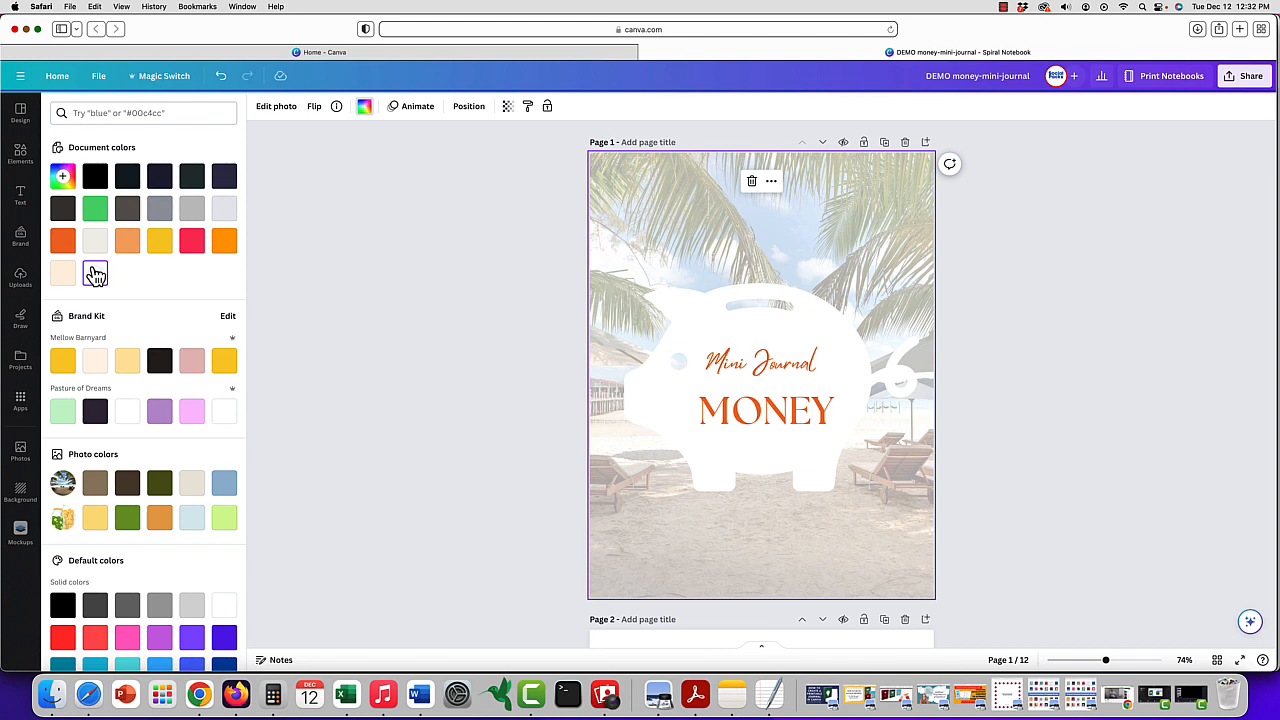
{"action": "left_click", "coordinate": [65, 208]}
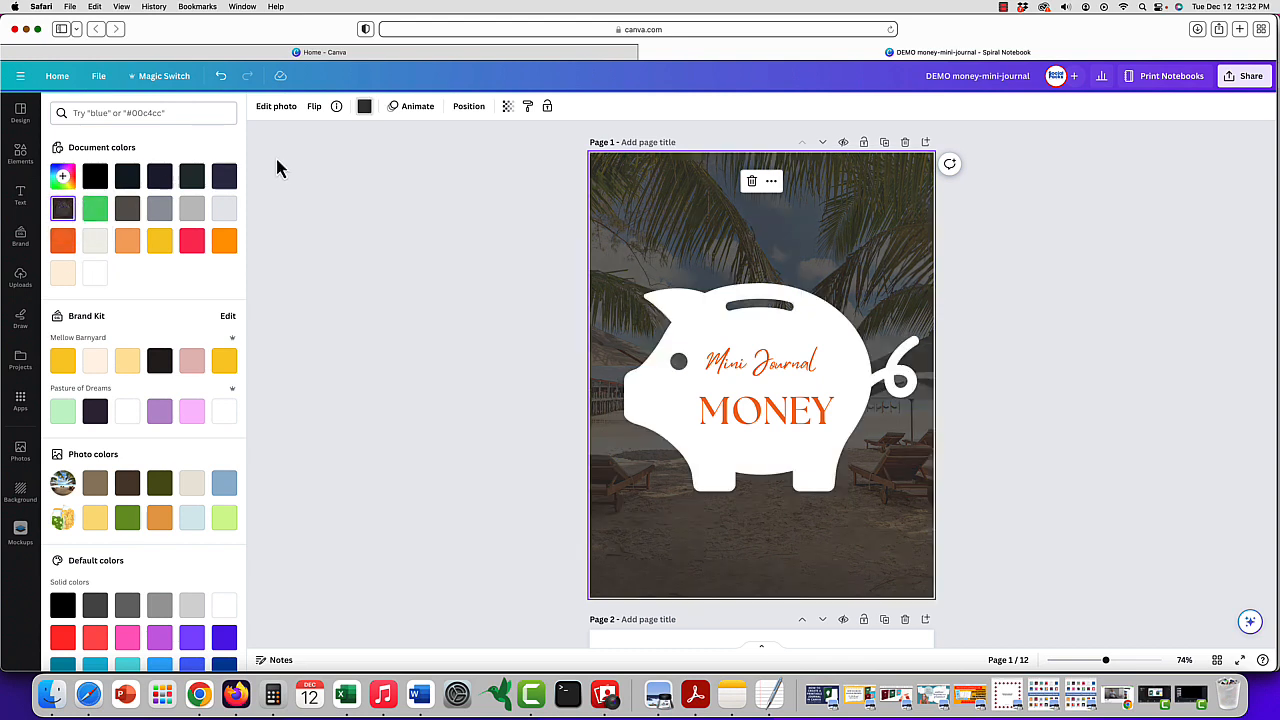
- Set the beach background photo's transparency to 77 and the background color behind it to white
{"action": "left_click", "coordinate": [507, 106]}
{"action": "left_click_drag", "start_coordinate": [431, 163], "coordinate": [488, 164]}
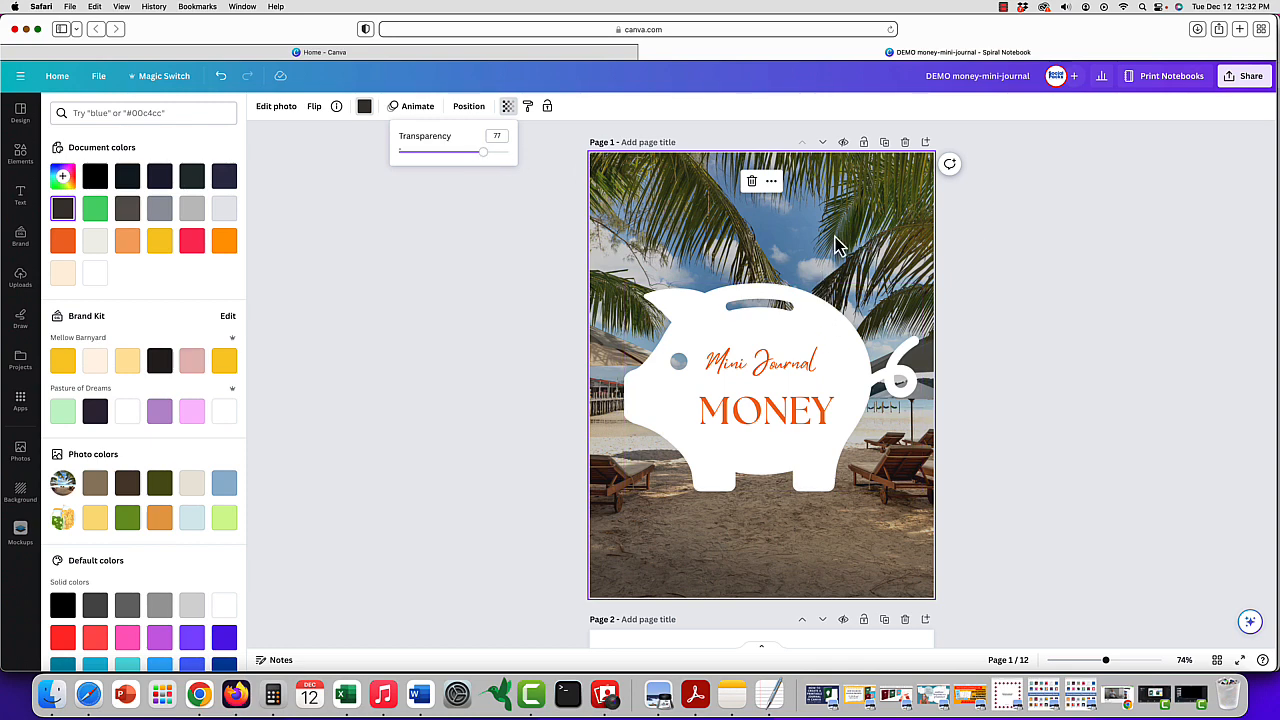
{"action": "left_click", "coordinate": [95, 274]}
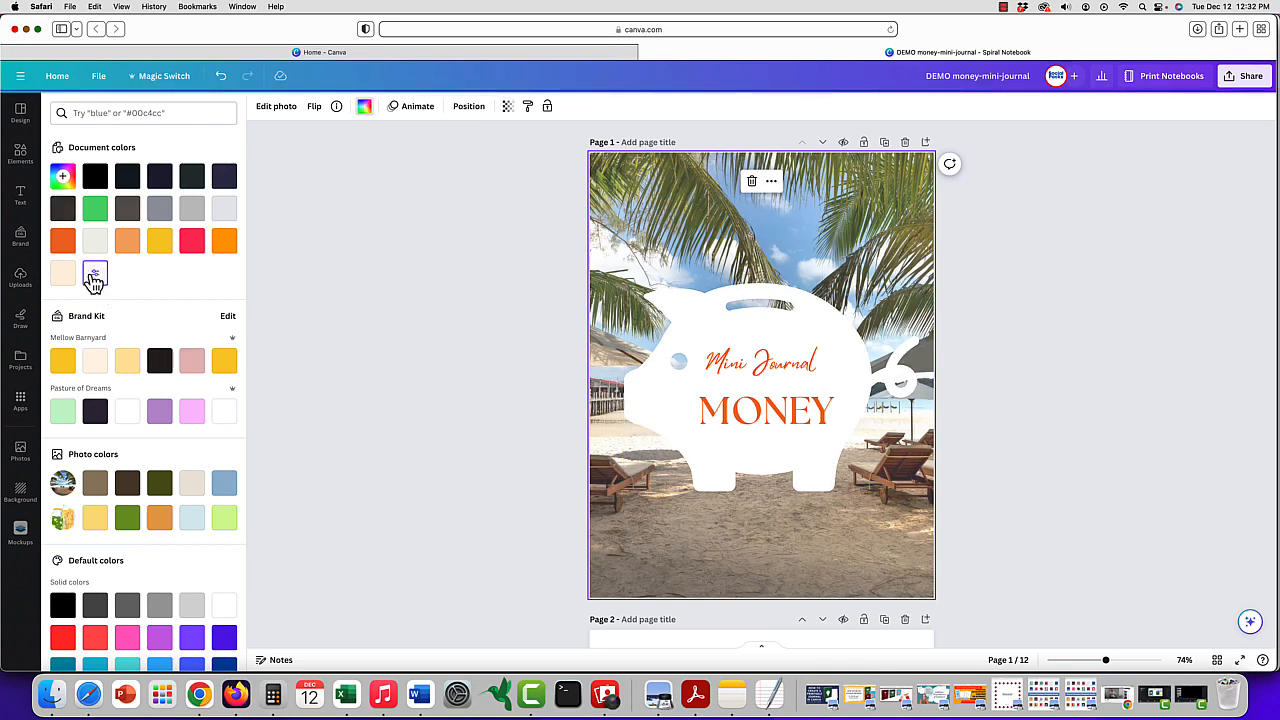
- Replace the Mini Journal text with the journal owner's first name in possessive form
{"action": "left_click", "coordinate": [776, 362]}
{"action": "left_click", "coordinate": [776, 362]}
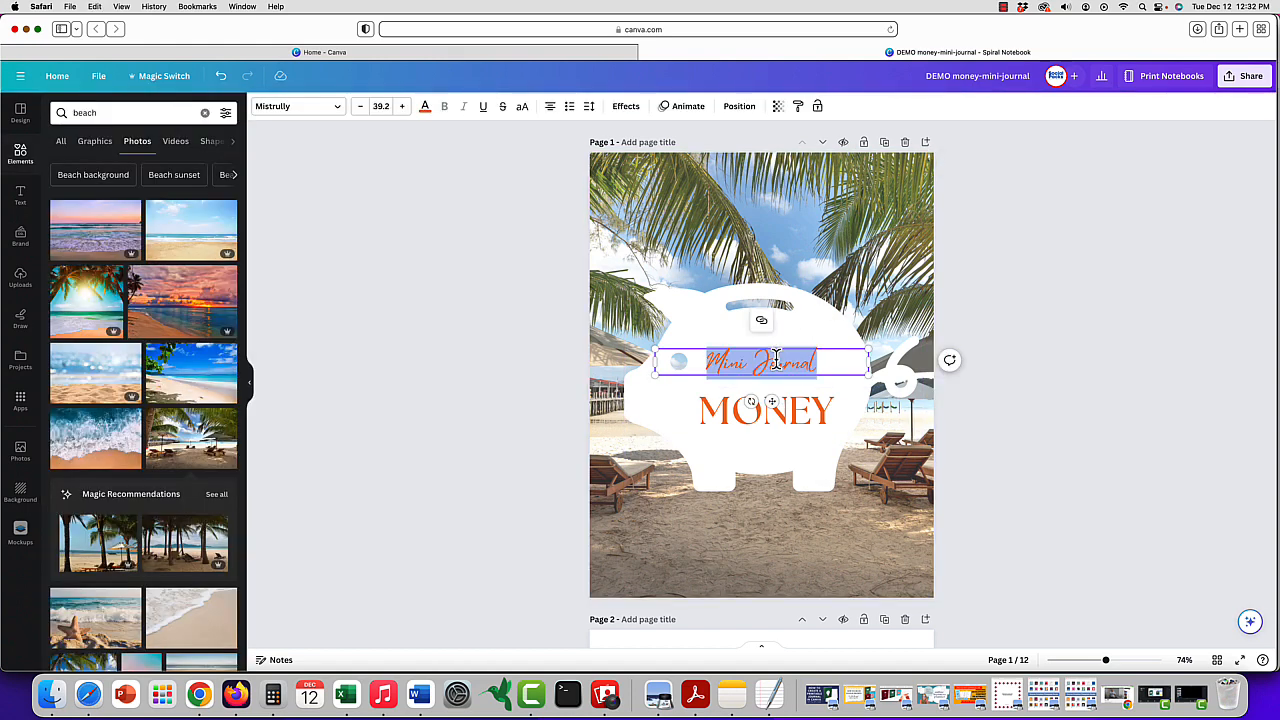
{"action": "type", "text": "Mary's"}
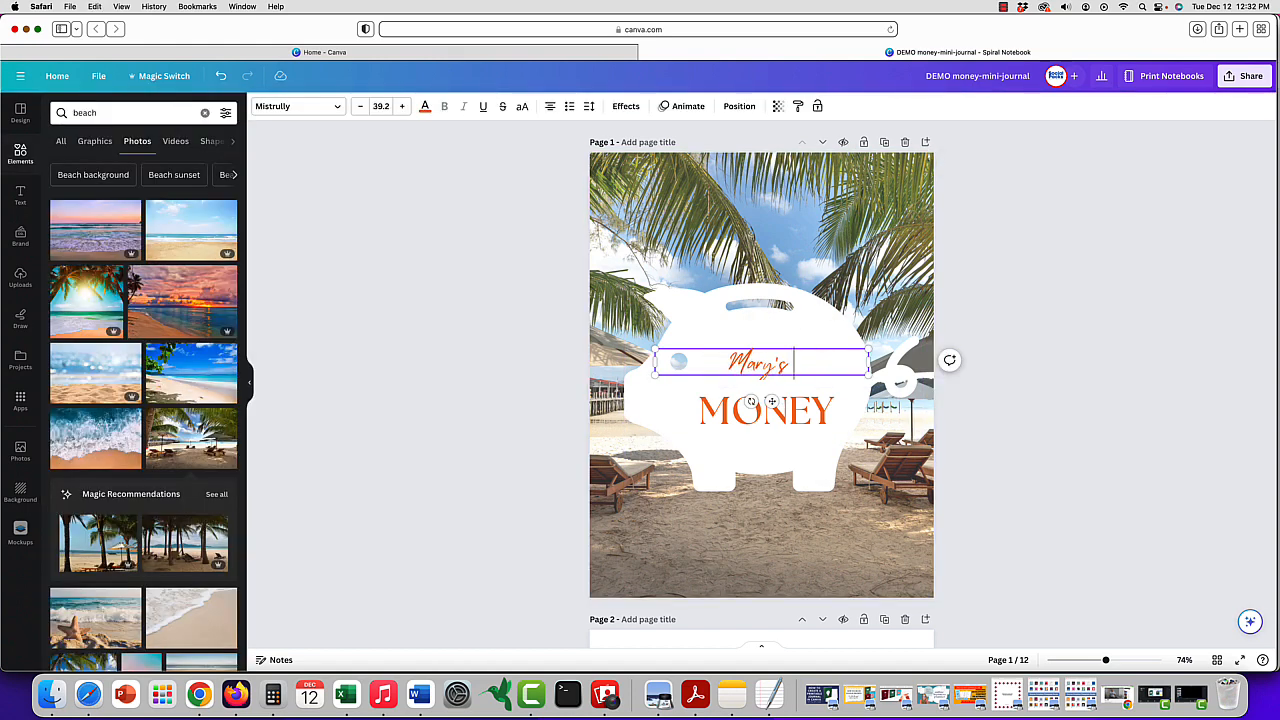
- Enlarge the owner's name text on the cover to size 52.7 and center it across the piggy bank
{"action": "left_click_drag", "start_coordinate": [771, 401], "coordinate": [772, 400]}
{"action": "left_click_drag", "start_coordinate": [647, 342], "coordinate": [617, 340]}
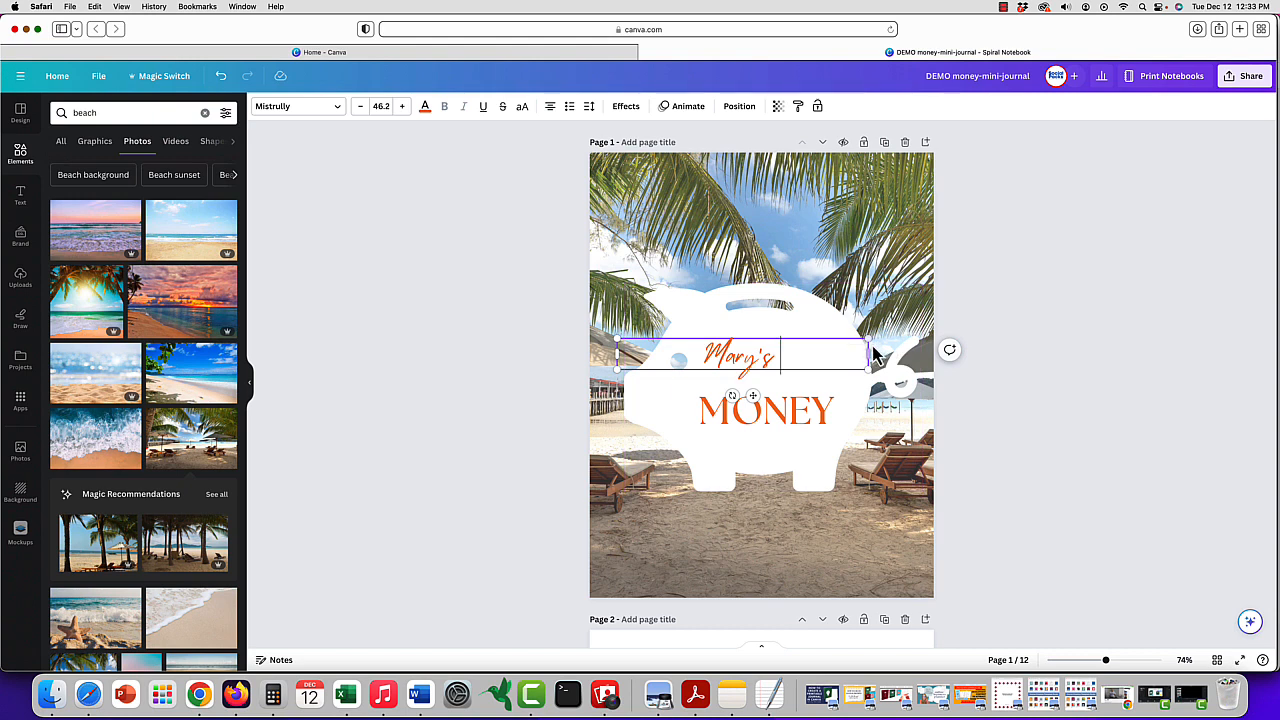
{"action": "left_click_drag", "start_coordinate": [869, 341], "coordinate": [903, 336]}
{"action": "left_click_drag", "start_coordinate": [763, 353], "coordinate": [776, 398]}
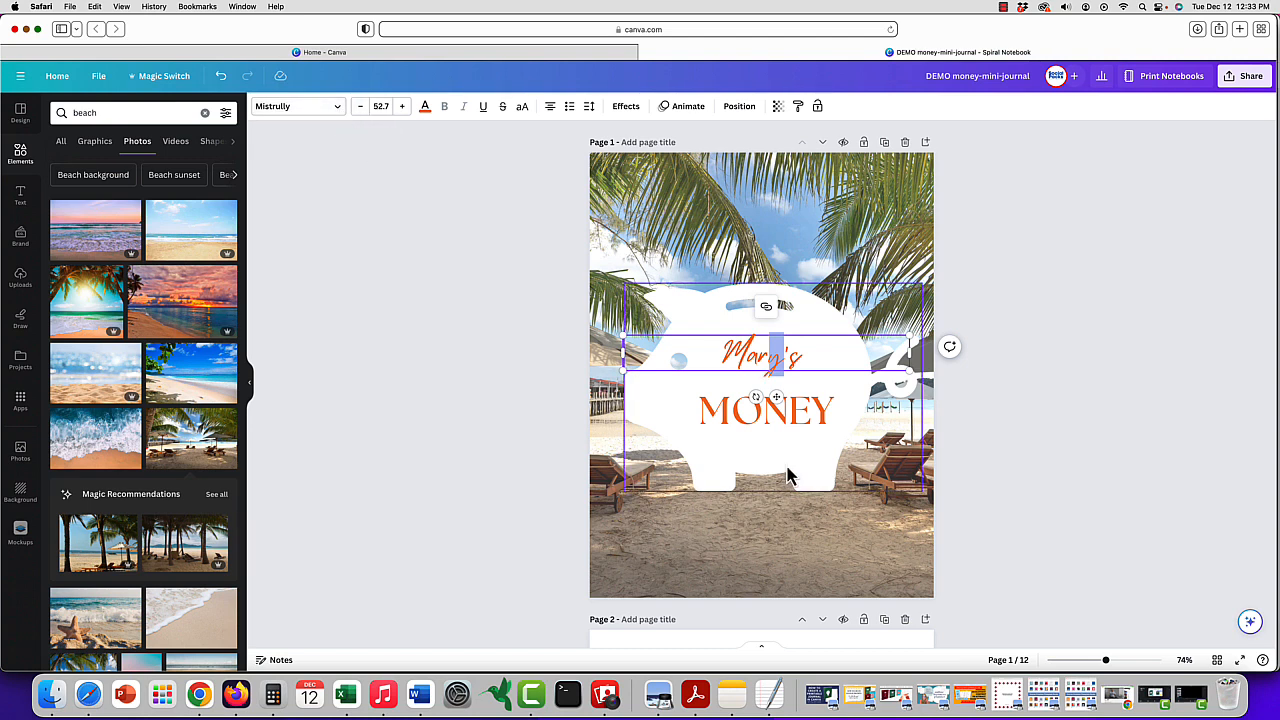
- Add JOURNAL as a second line beneath MONEY in the cover title
{"action": "left_click", "coordinate": [808, 400]}
{"action": "left_click", "coordinate": [828, 408]}
{"action": "key", "text": "Return"}
{"action": "type", "text": "JOURNAL"}
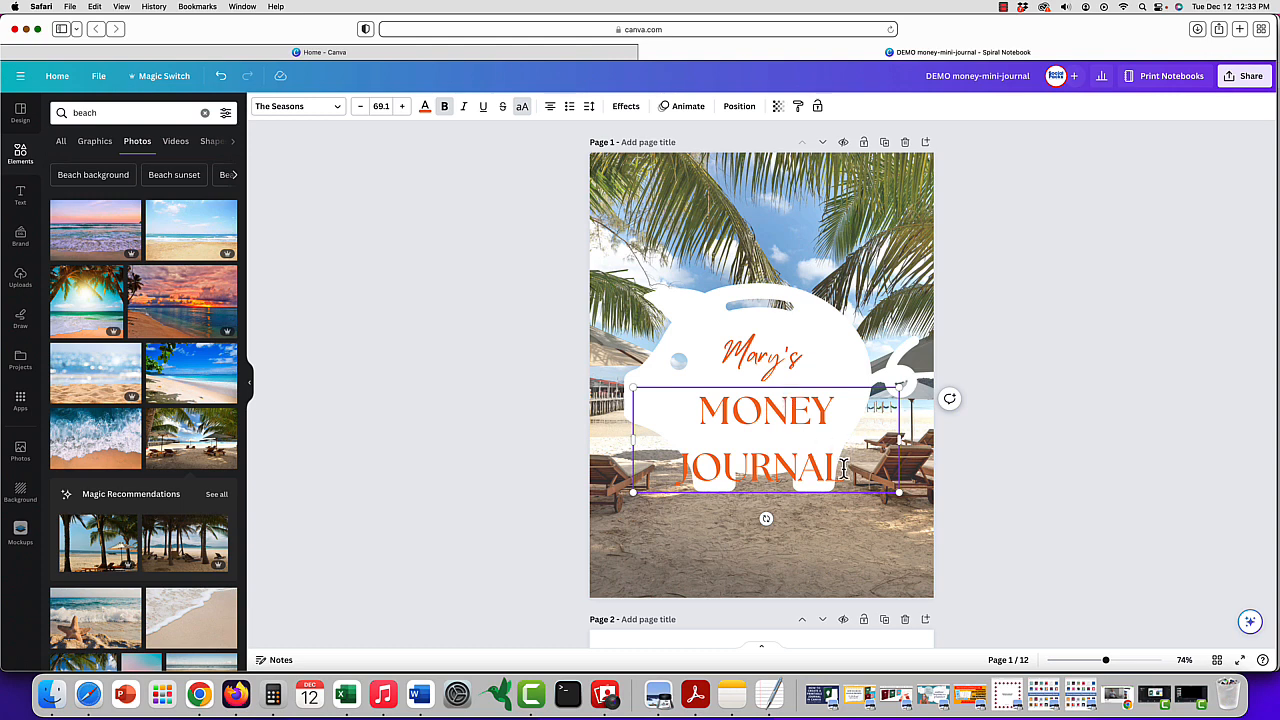
- Set the letter spacing of JOURNAL to 33 and tighten the line spacing of the two-line MONEY JOURNAL title
{"action": "left_click", "coordinate": [592, 108]}
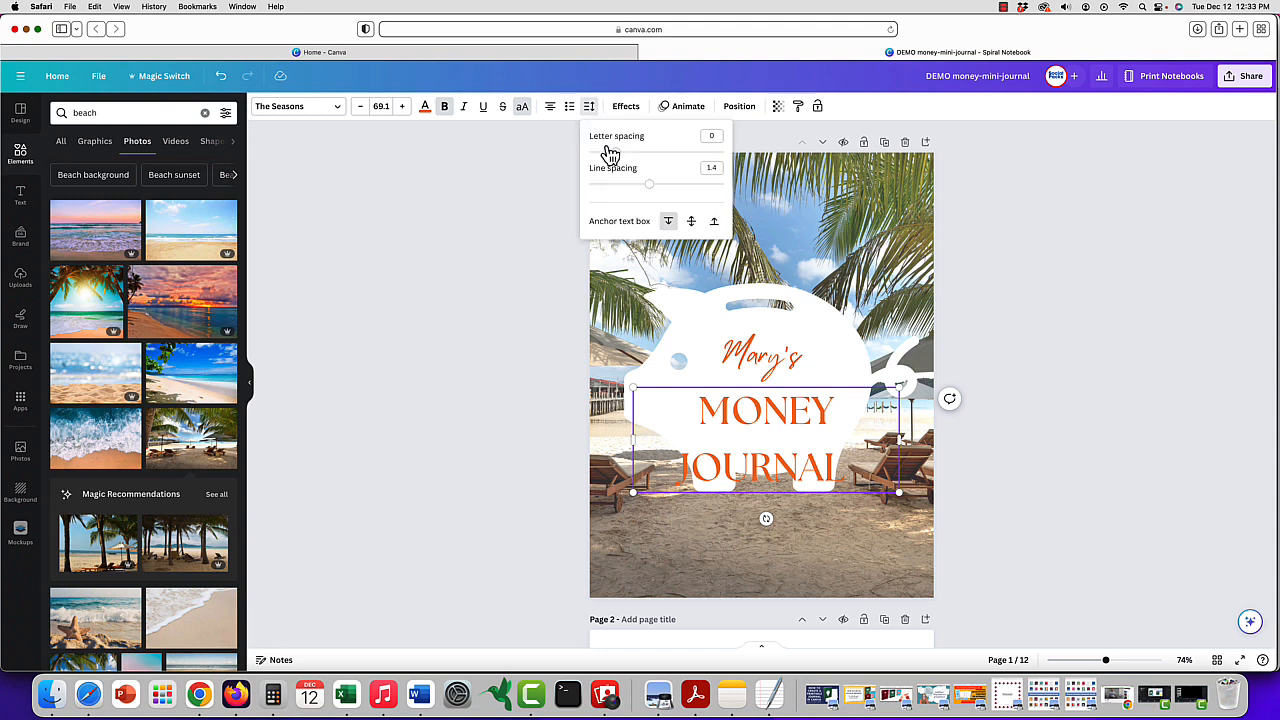
{"action": "mouse_move", "coordinate": [616, 153]}
{"action": "left_mouse_down"}
{"action": "mouse_move", "coordinate": [600, 155]}
{"action": "mouse_move", "coordinate": [670, 166]}
{"action": "mouse_move", "coordinate": [624, 163]}
{"action": "left_mouse_up"}
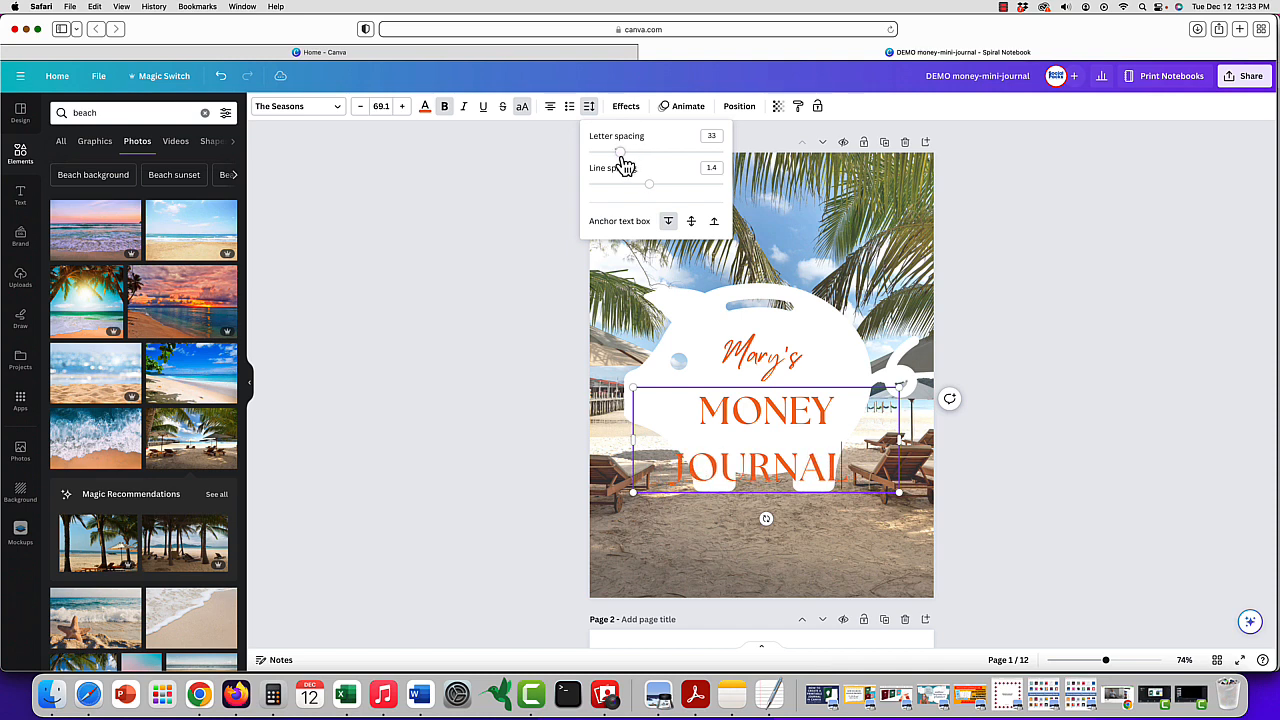
{"action": "left_click", "coordinate": [827, 458]}
{"action": "double_click", "coordinate": [827, 458]}
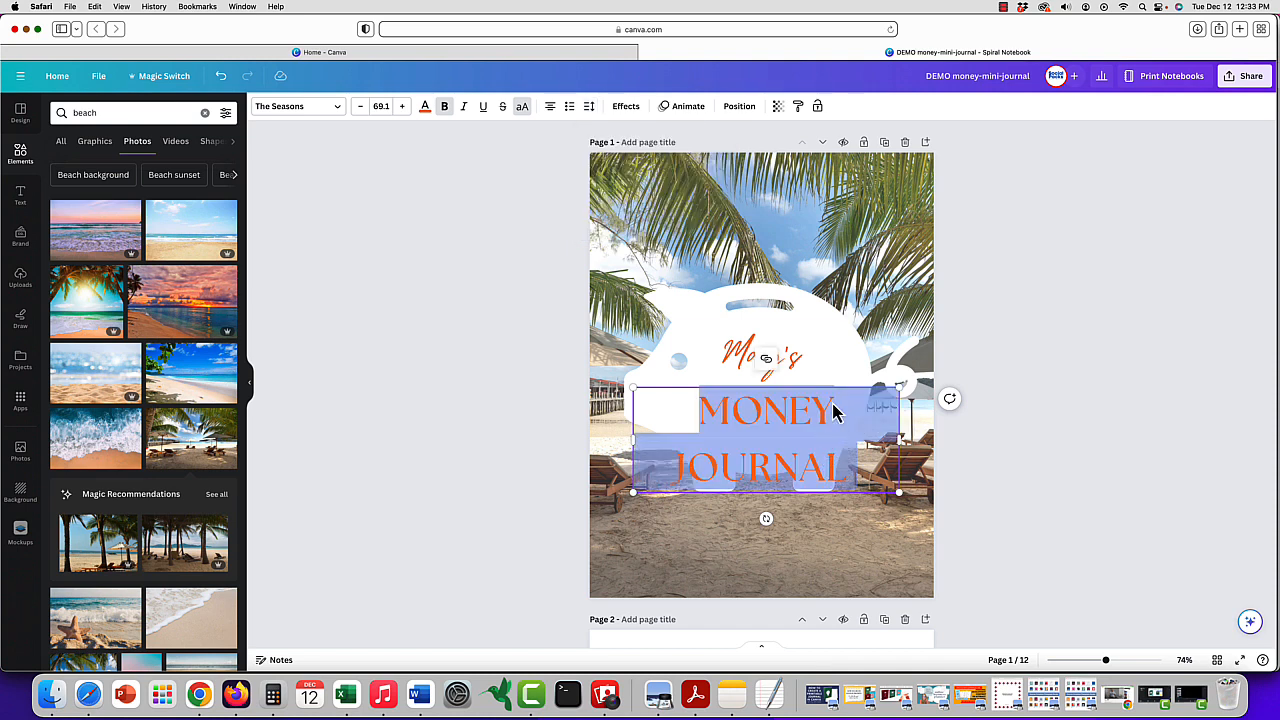
{"action": "left_click", "coordinate": [590, 107]}
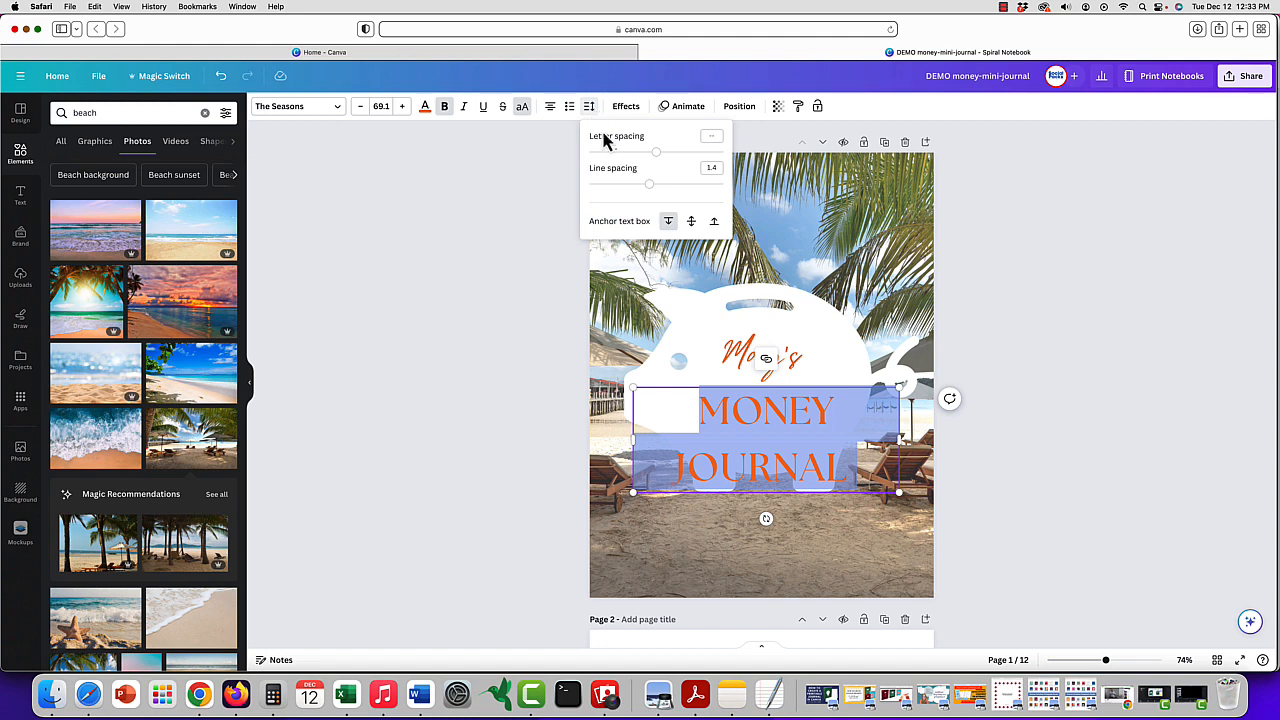
{"action": "left_click_drag", "start_coordinate": [649, 186], "coordinate": [616, 186]}
{"action": "left_click", "coordinate": [812, 446]}
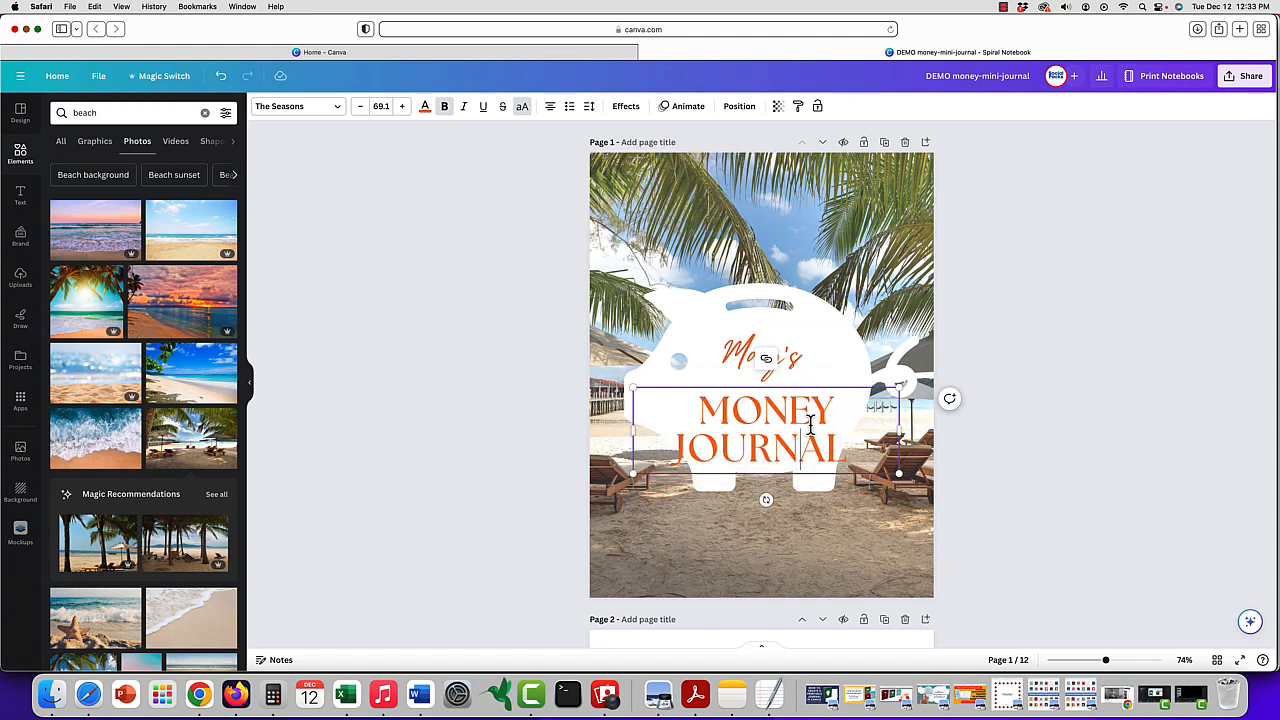
- Move the owner's name and the MONEY JOURNAL title up so both sit inside the piggy bank's body
{"action": "left_click", "coordinate": [838, 362]}
{"action": "left_click_drag", "start_coordinate": [819, 424], "coordinate": [820, 416]}
{"action": "left_click", "coordinate": [820, 363]}
{"action": "left_click_drag", "start_coordinate": [820, 363], "coordinate": [821, 343]}
{"action": "left_click_drag", "start_coordinate": [797, 412], "coordinate": [796, 401]}
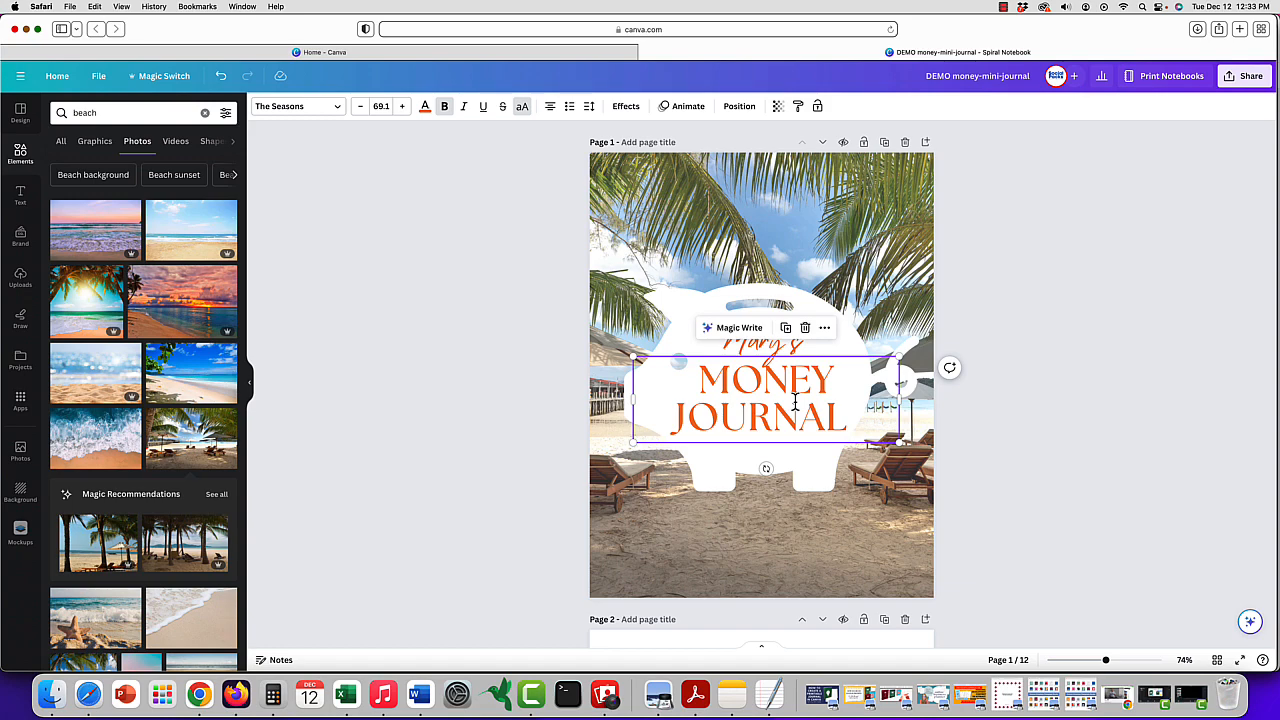
- Search the elements for "money" and browse its graphics and photos as alternatives to page 2's jar illustration
{"action": "scroll", "coordinate": [1005, 311], "scroll_direction": "down", "scroll_amount": 6}
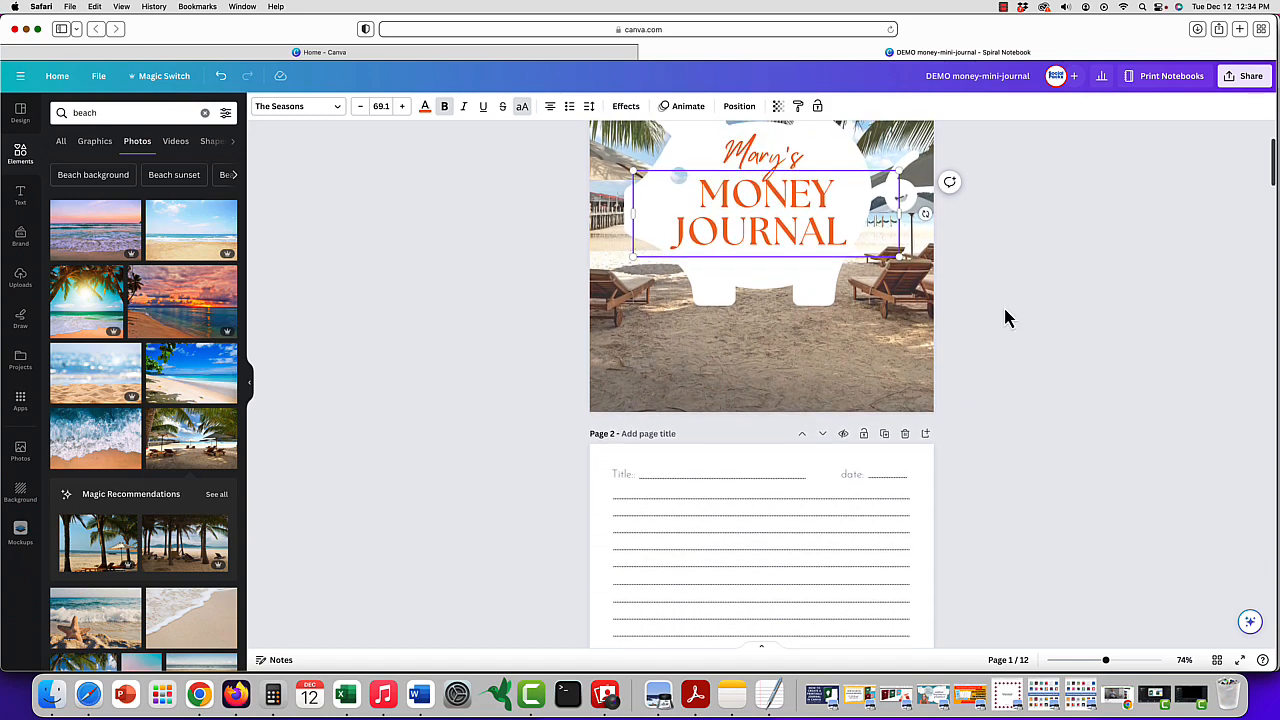
{"action": "scroll", "coordinate": [1005, 318], "scroll_direction": "down", "scroll_amount": 1}
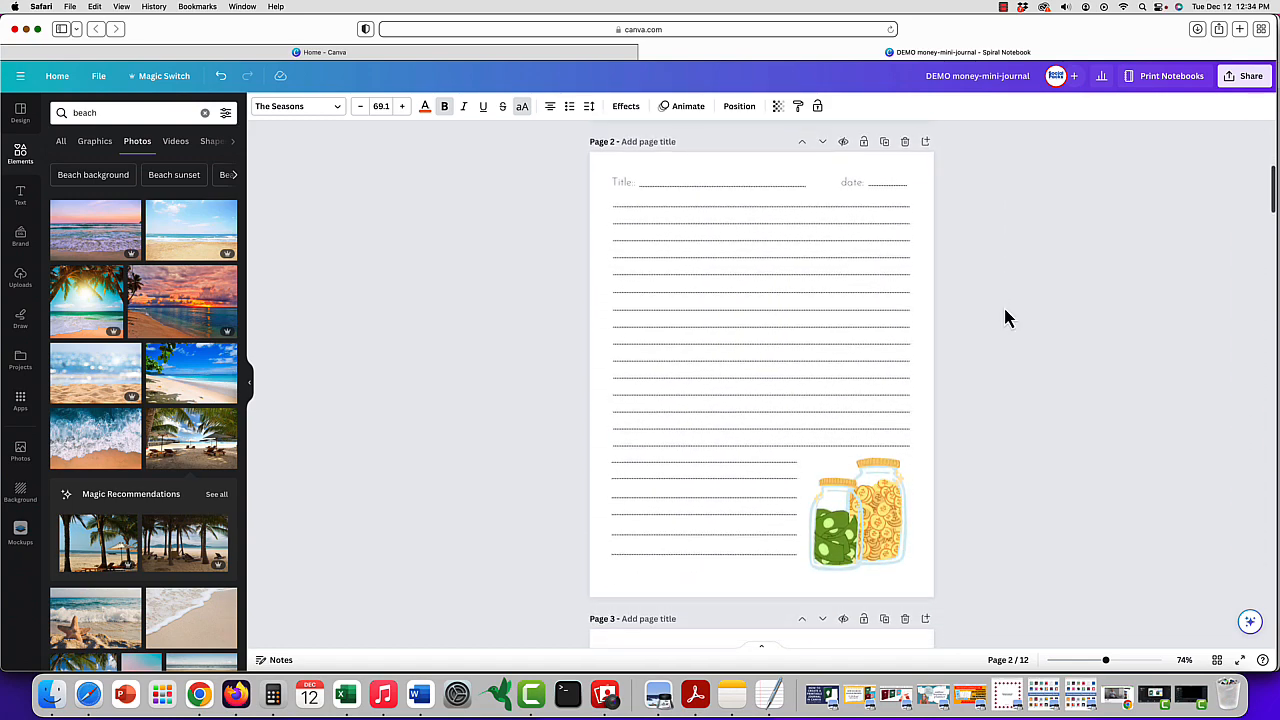
{"action": "left_click", "coordinate": [873, 515]}
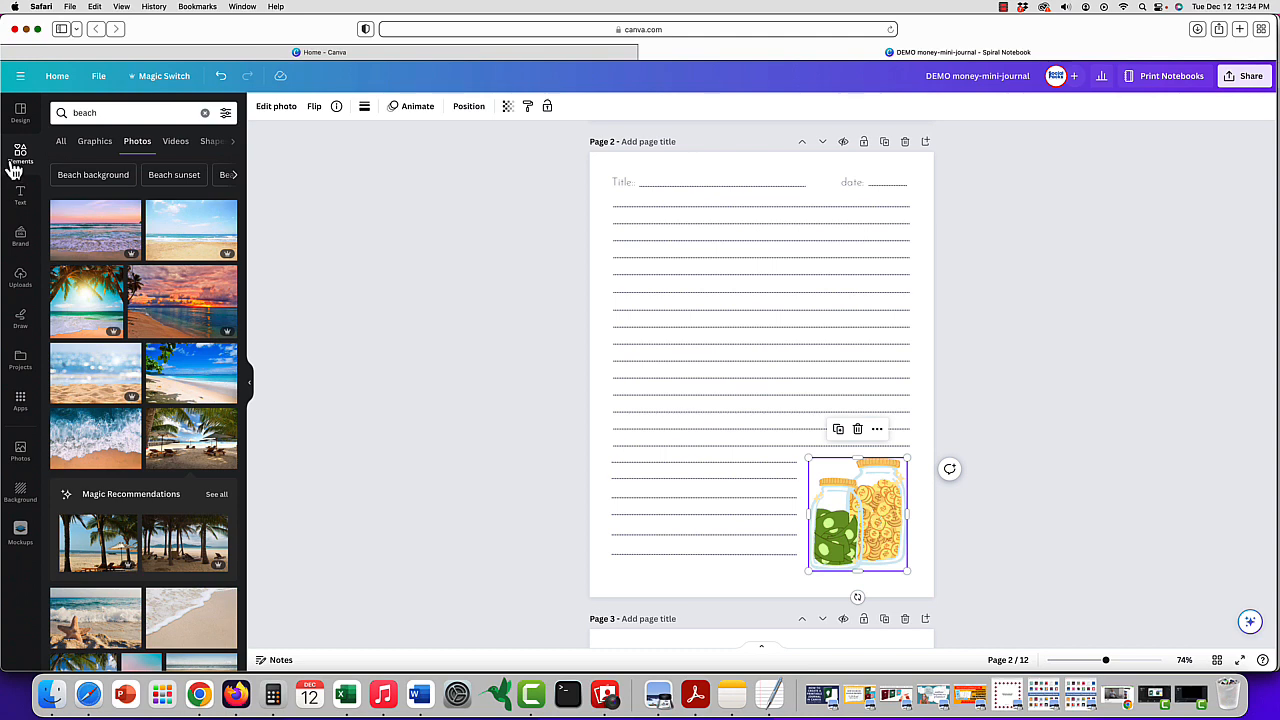
{"action": "left_click", "coordinate": [116, 114]}
{"action": "key", "text": "Return"}
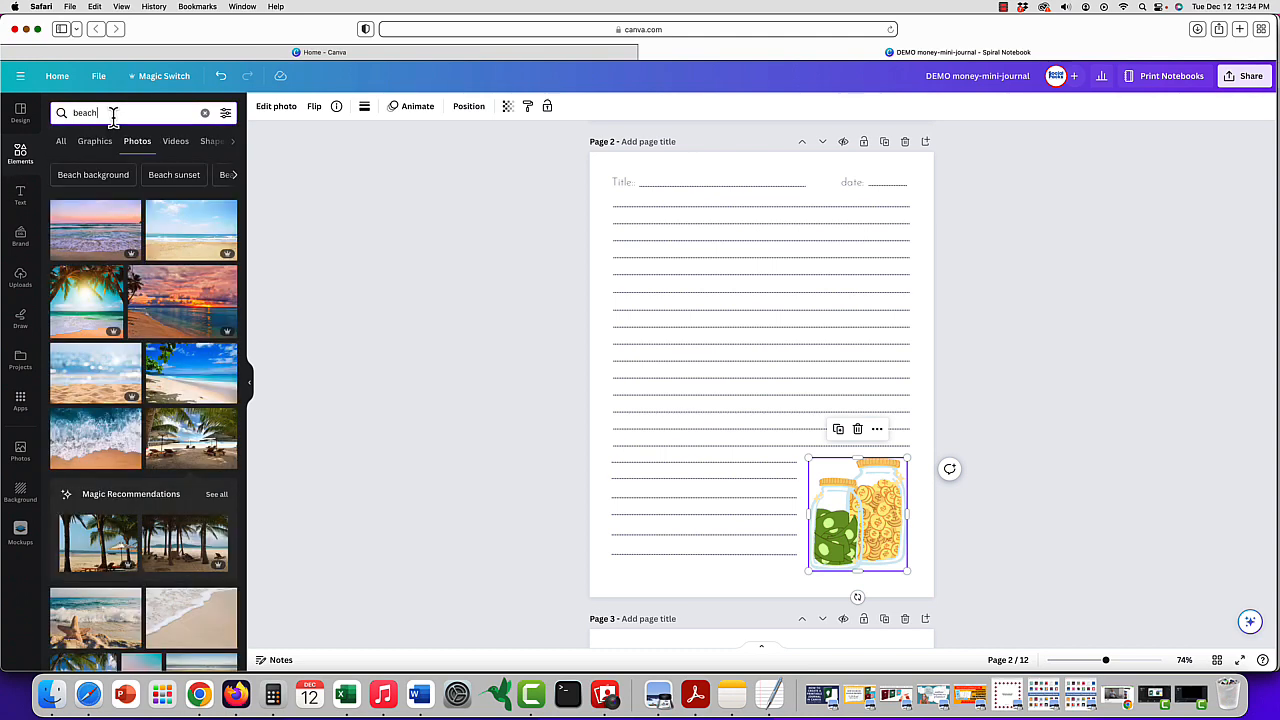
{"action": "left_click_drag", "start_coordinate": [113, 117], "coordinate": [12, 118]}
{"action": "type", "text": "money"}
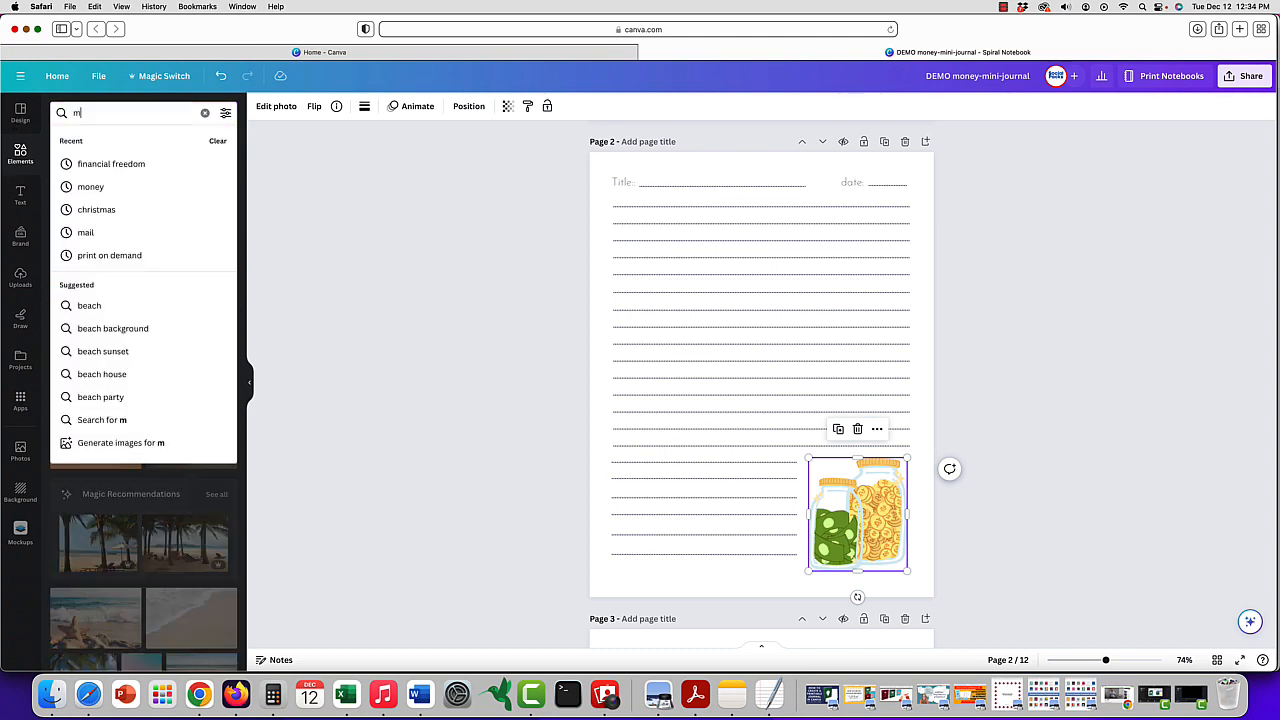
{"action": "key", "text": "Return"}
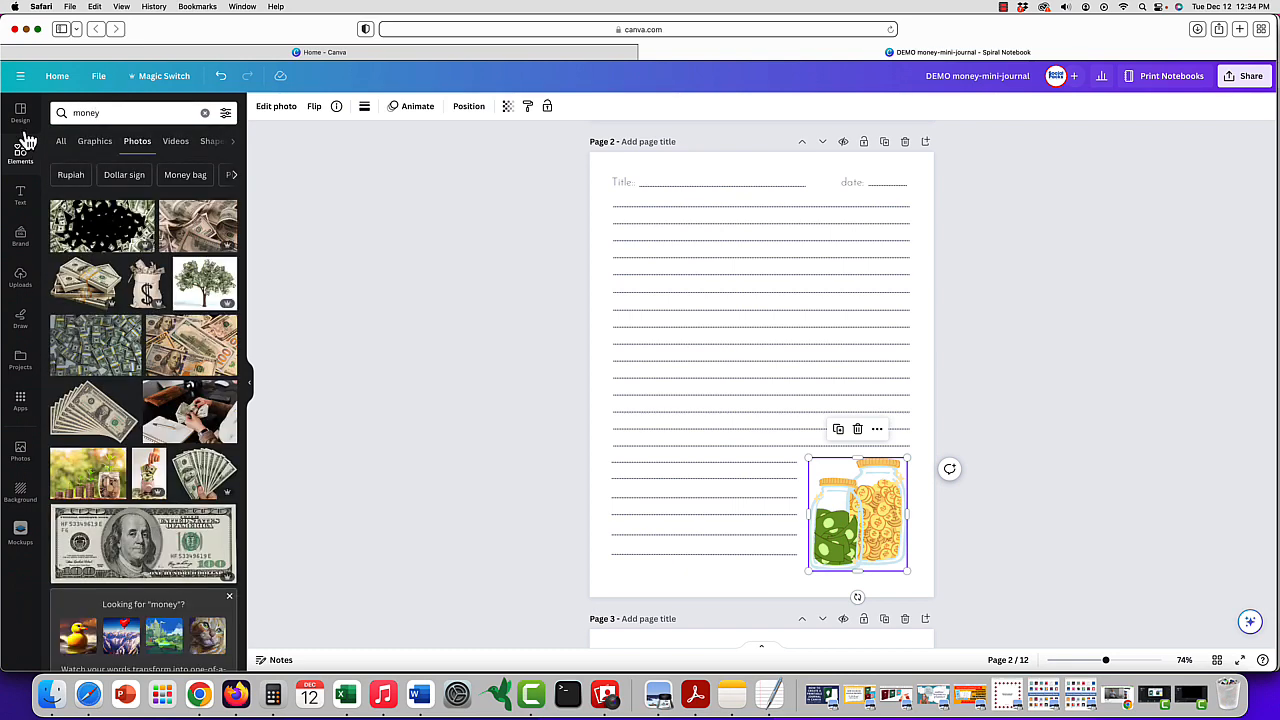
{"action": "left_click", "coordinate": [106, 152]}
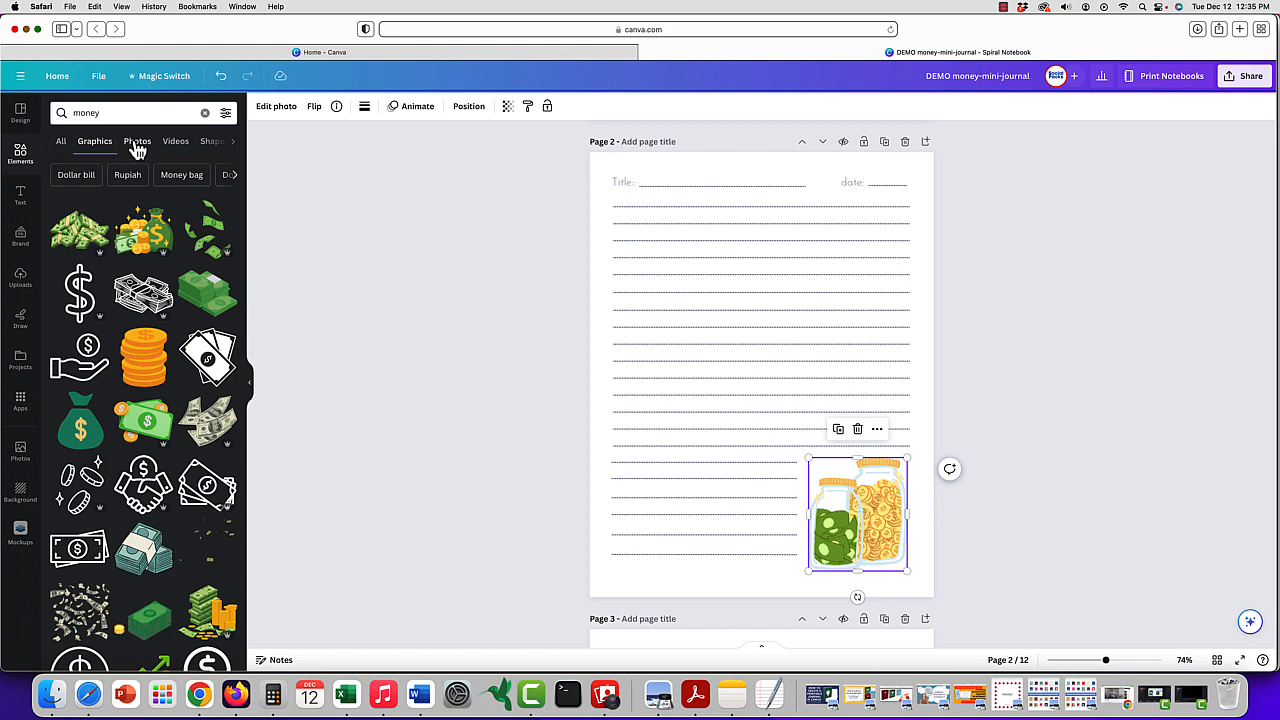
{"action": "left_click", "coordinate": [137, 148]}
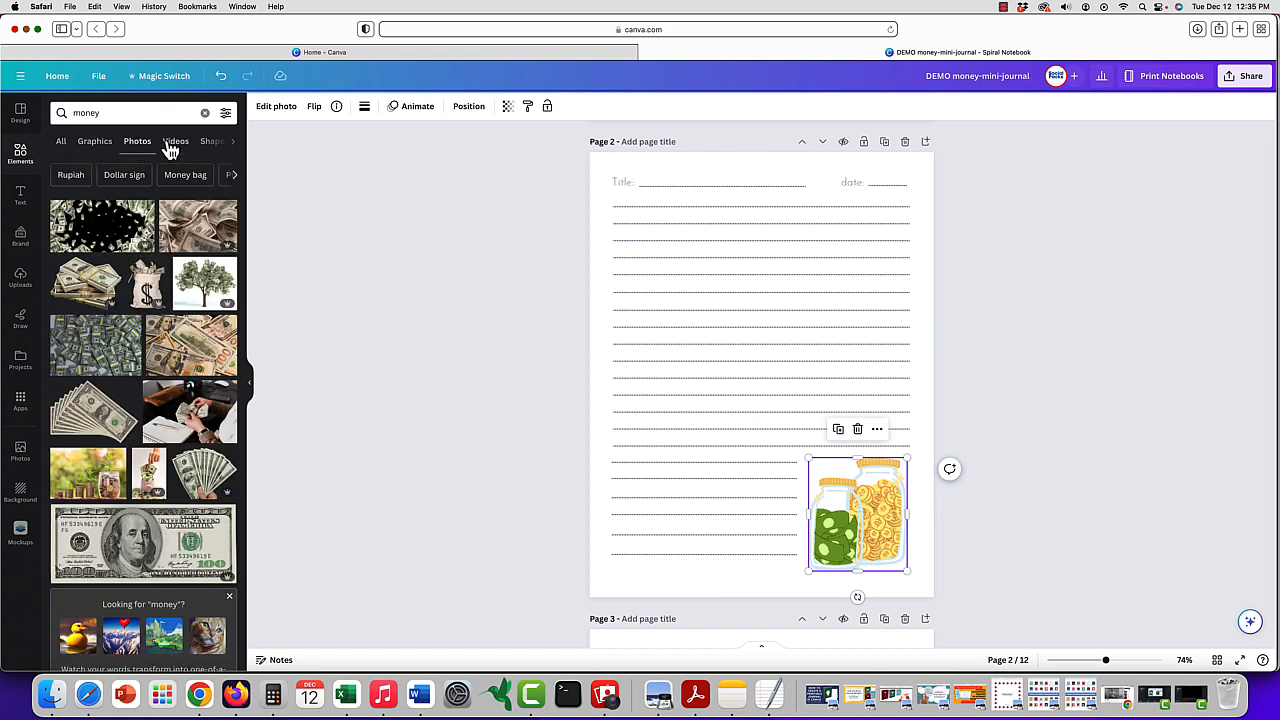
{"action": "left_click", "coordinate": [101, 147]}
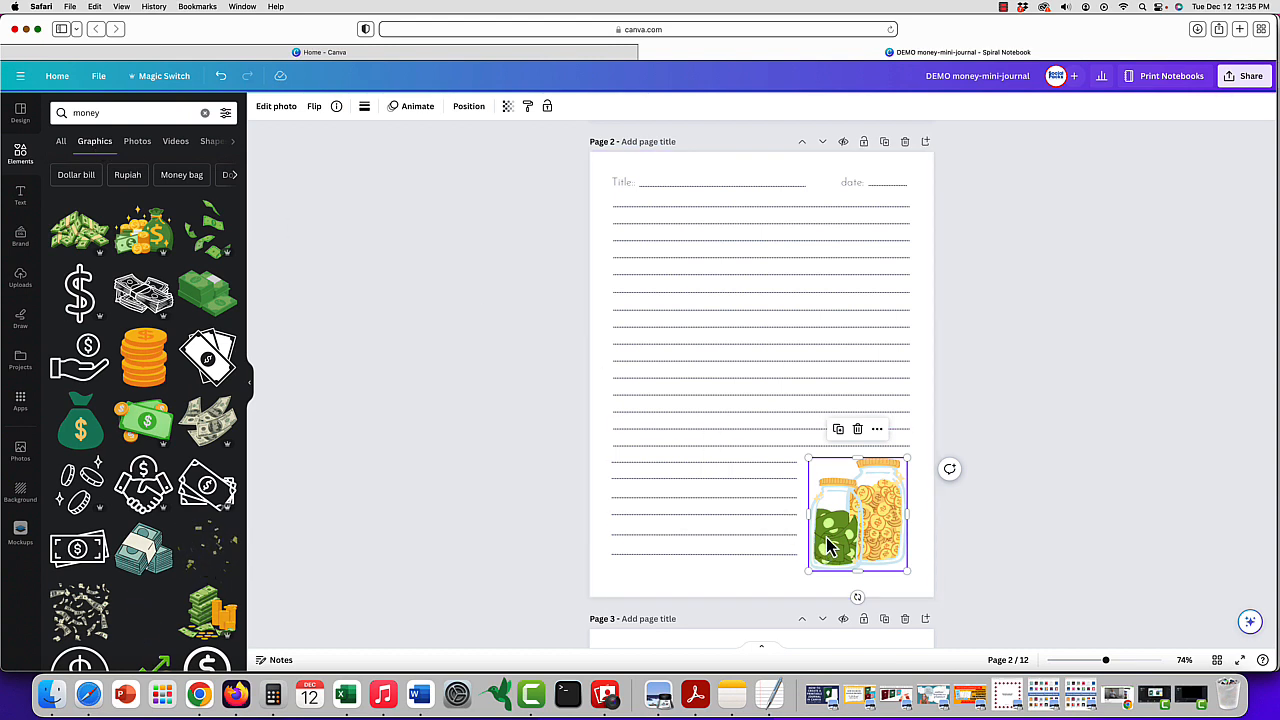
- Replace the To Do List title on page 10 with MY FINANCIAL GOALS
{"action": "left_click", "coordinate": [700, 187]}
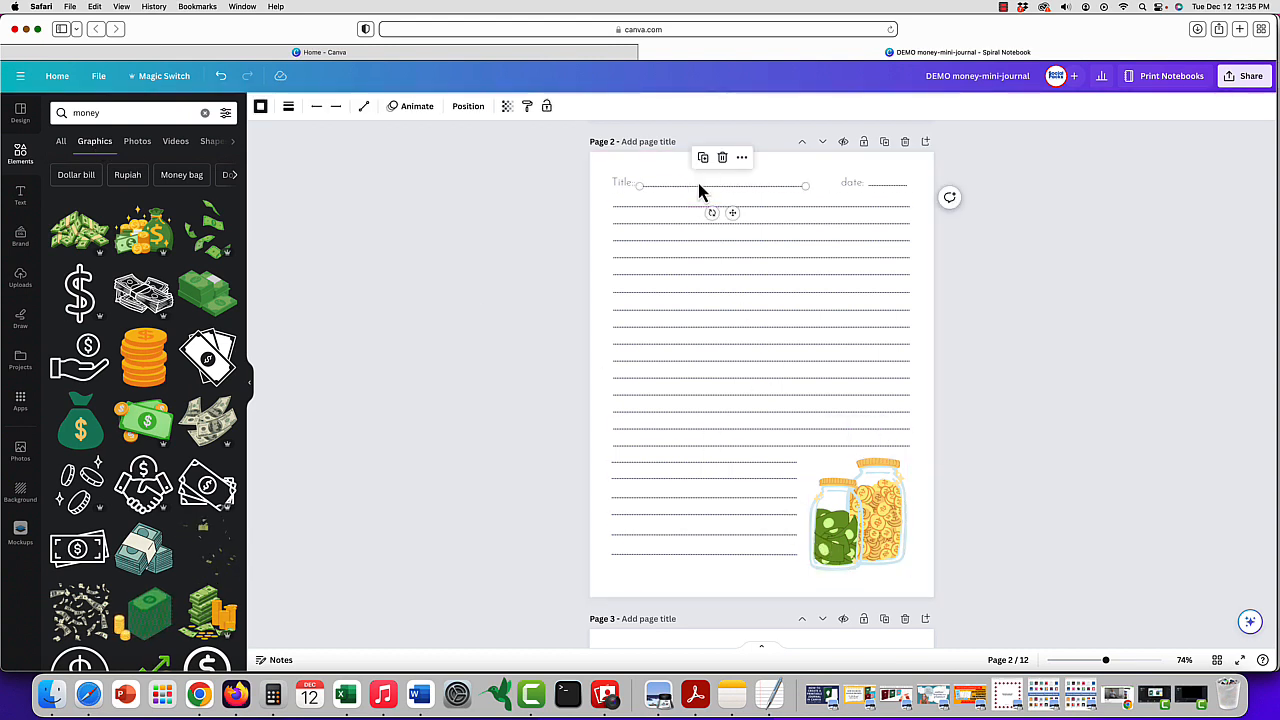
{"action": "scroll", "coordinate": [699, 189], "scroll_direction": "down", "scroll_amount": 10}
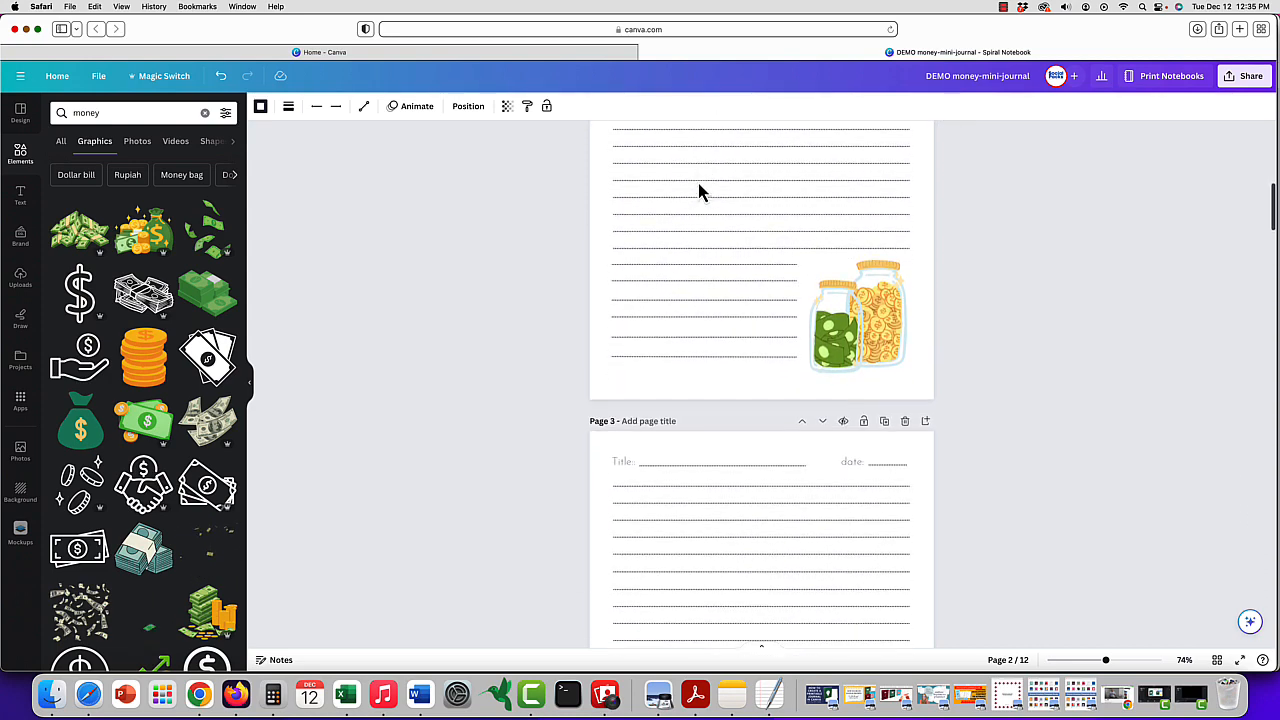
{"action": "scroll", "coordinate": [699, 191], "scroll_direction": "down", "scroll_amount": 10}
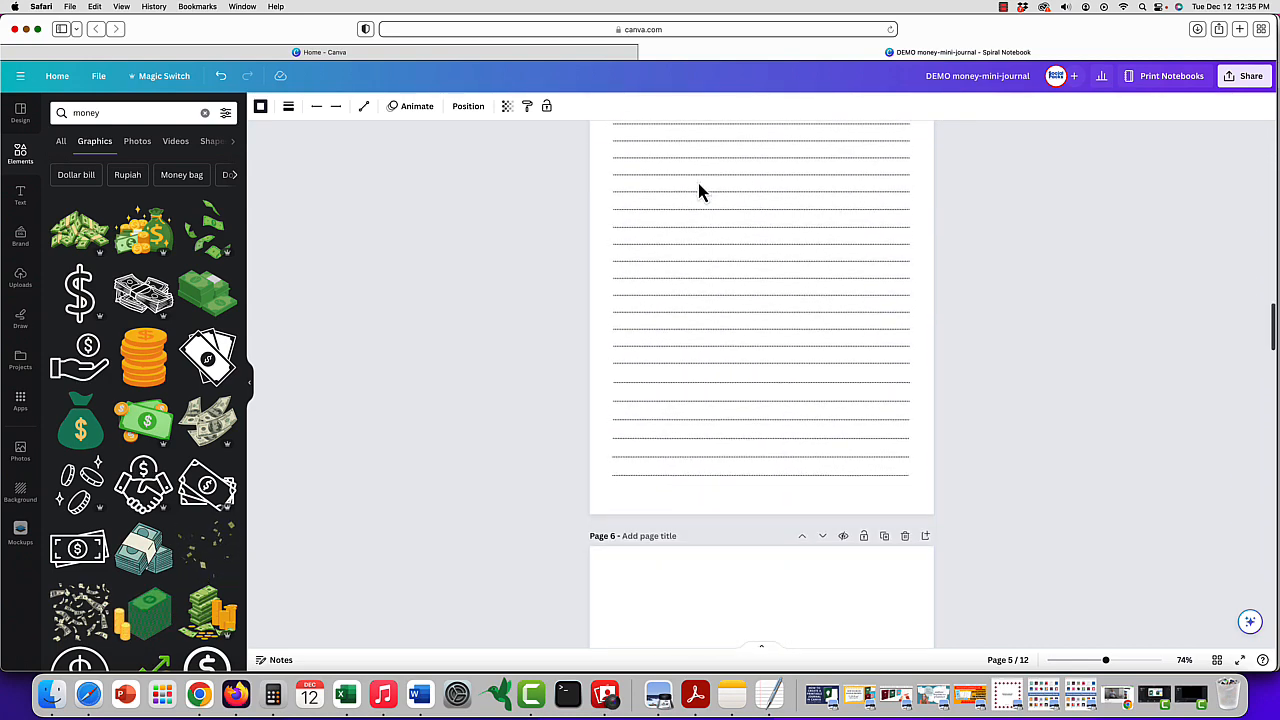
{"action": "scroll", "coordinate": [699, 191], "scroll_direction": "down", "scroll_amount": 10}
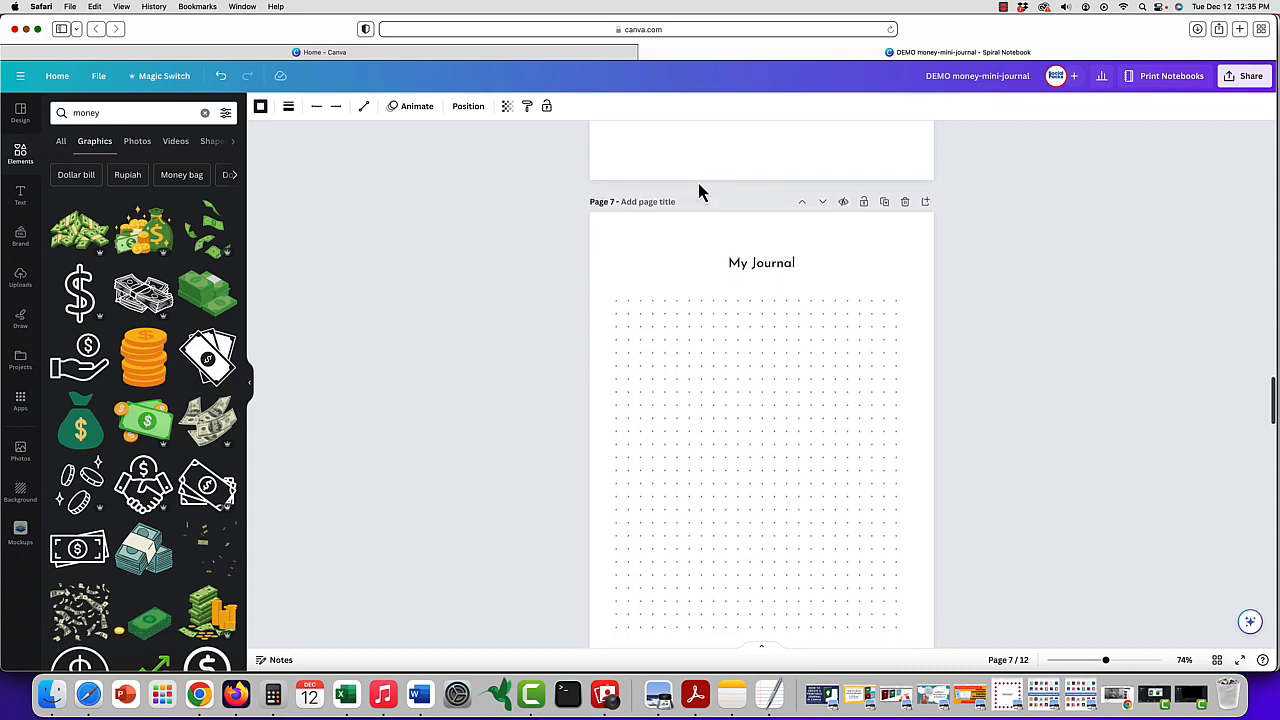
{"action": "scroll", "coordinate": [699, 191], "scroll_direction": "down", "scroll_amount": 5}
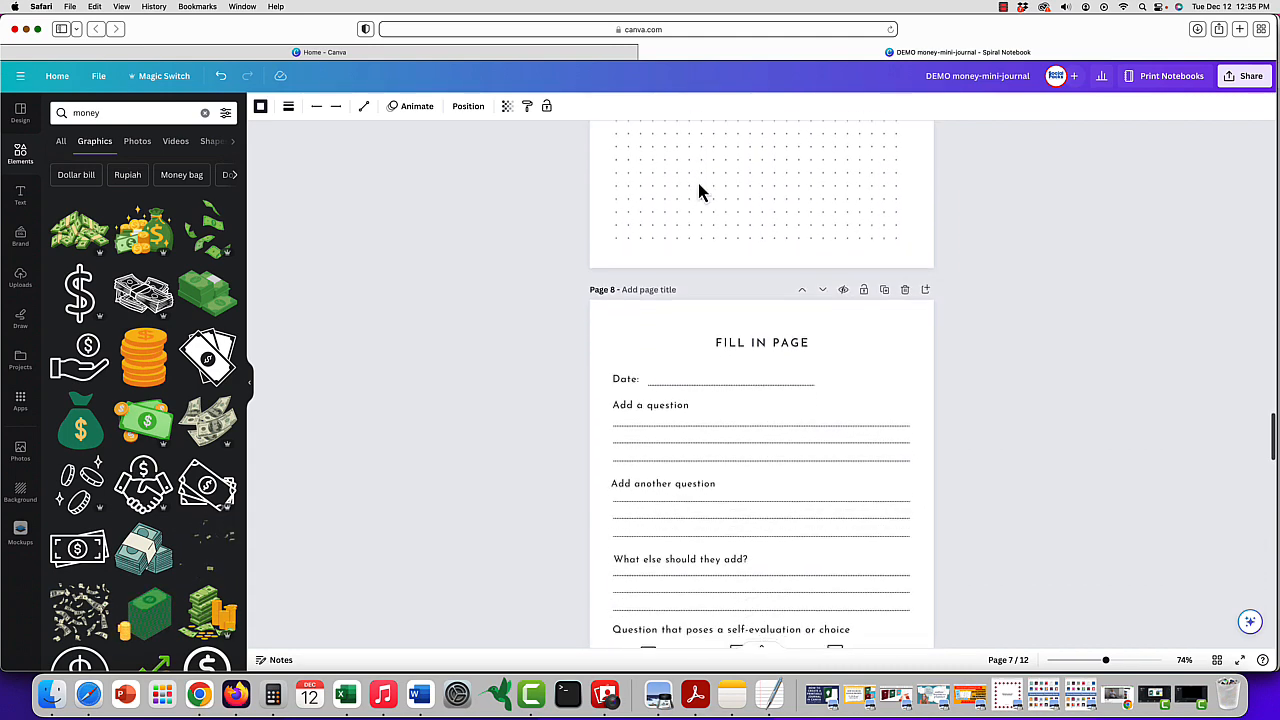
{"action": "scroll", "coordinate": [698, 191], "scroll_direction": "down", "scroll_amount": 2}
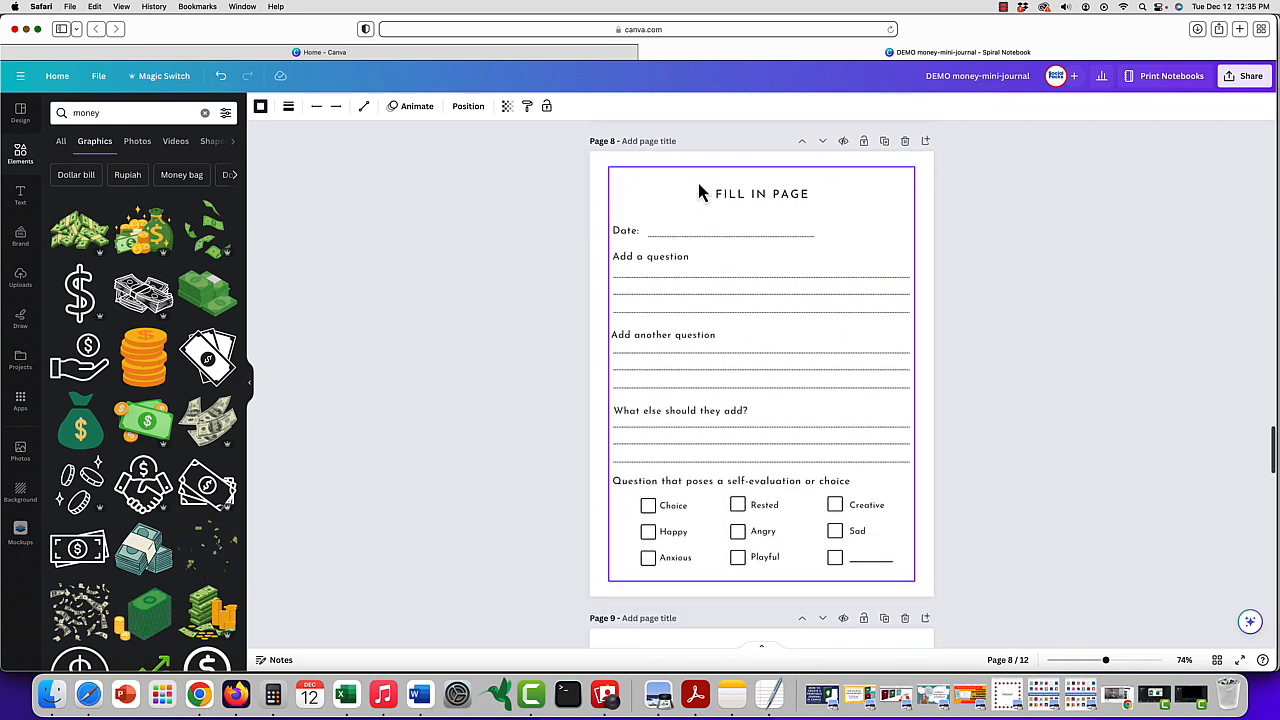
{"action": "scroll", "coordinate": [699, 191], "scroll_direction": "down", "scroll_amount": 15}
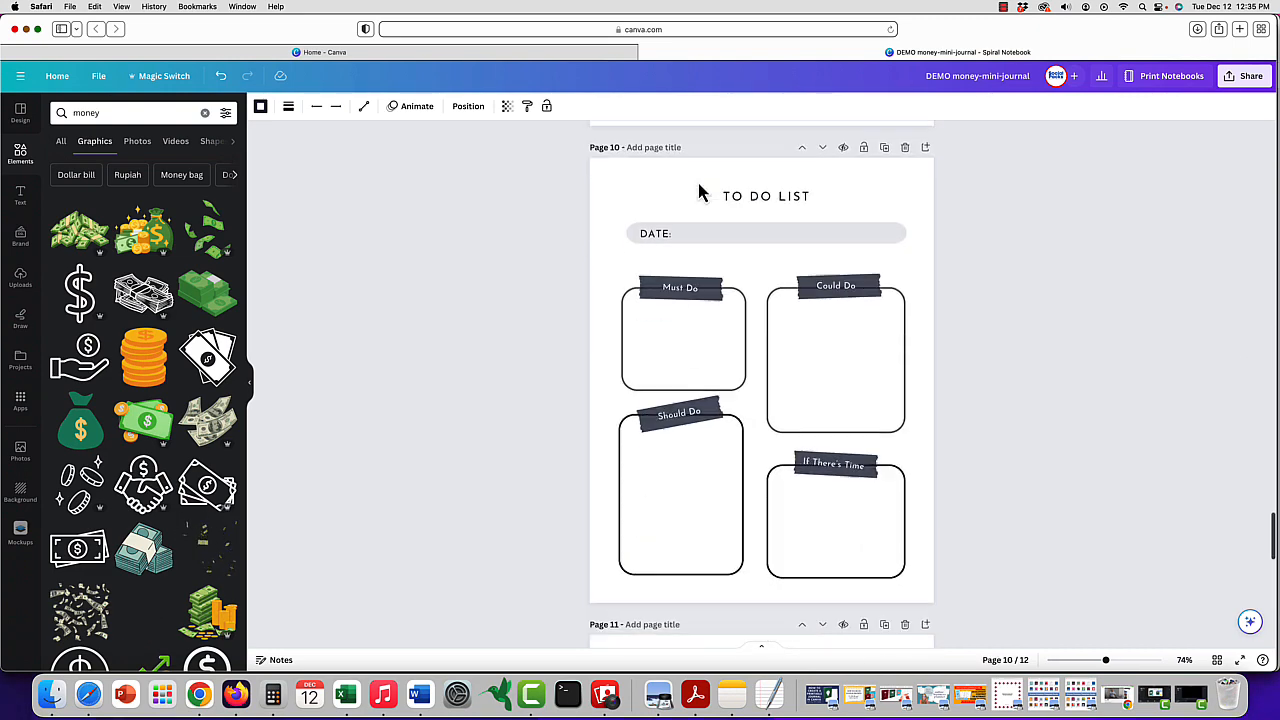
{"action": "left_click", "coordinate": [771, 152]}
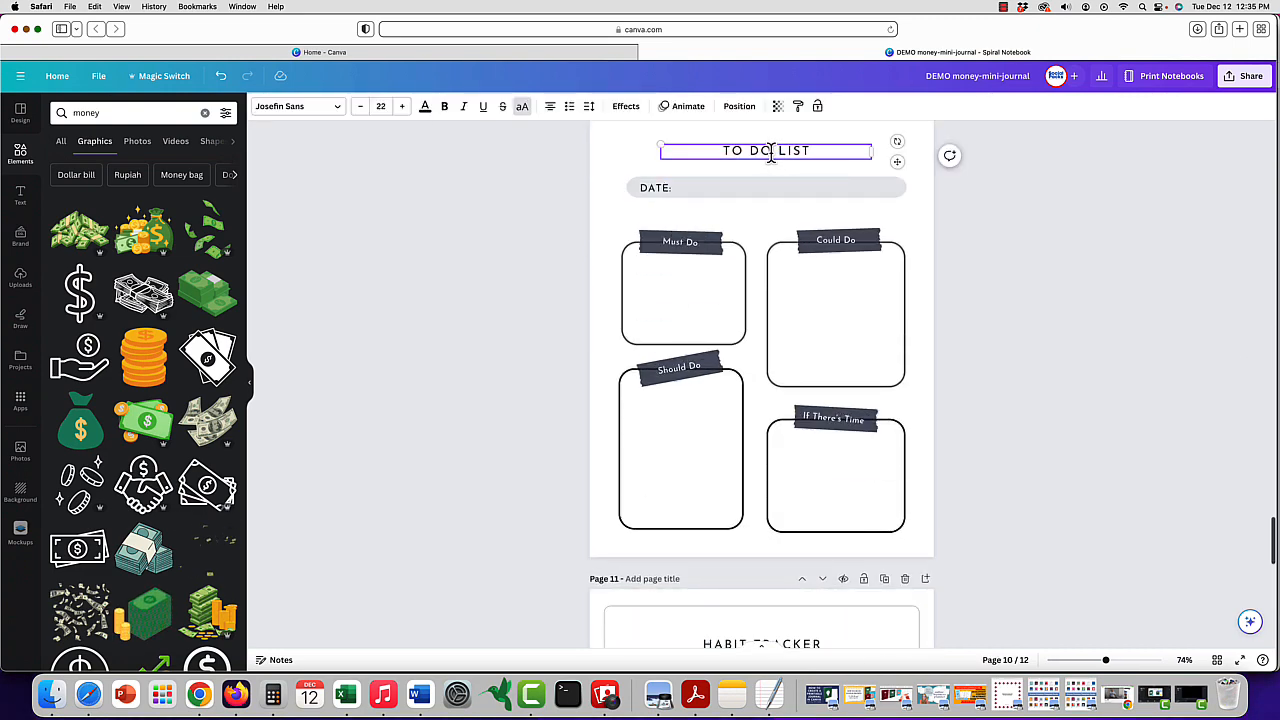
{"action": "key", "text": "super+a"}
{"action": "type", "text": "MY FNI"}
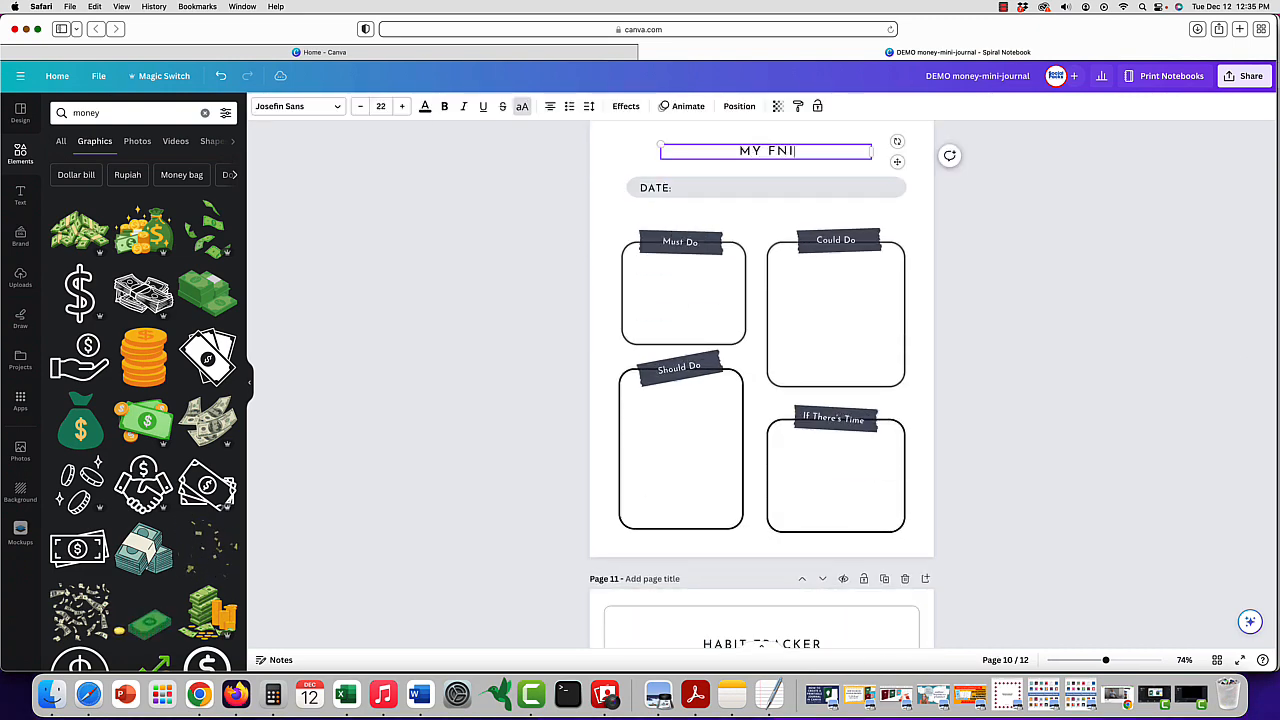
{"action": "key", "text": "BackSpace"}
{"action": "key", "text": "BackSpace"}
{"action": "type", "text": "INAN"}
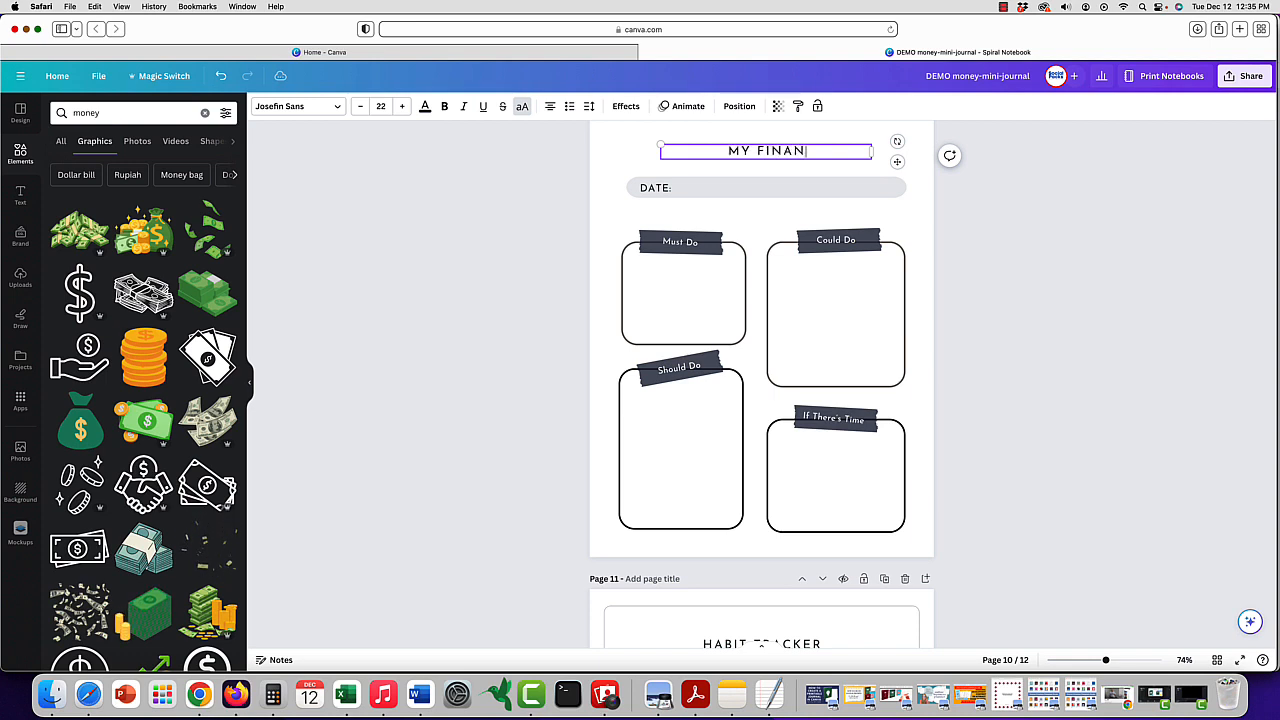
{"action": "type", "text": "CIAL GOALS"}
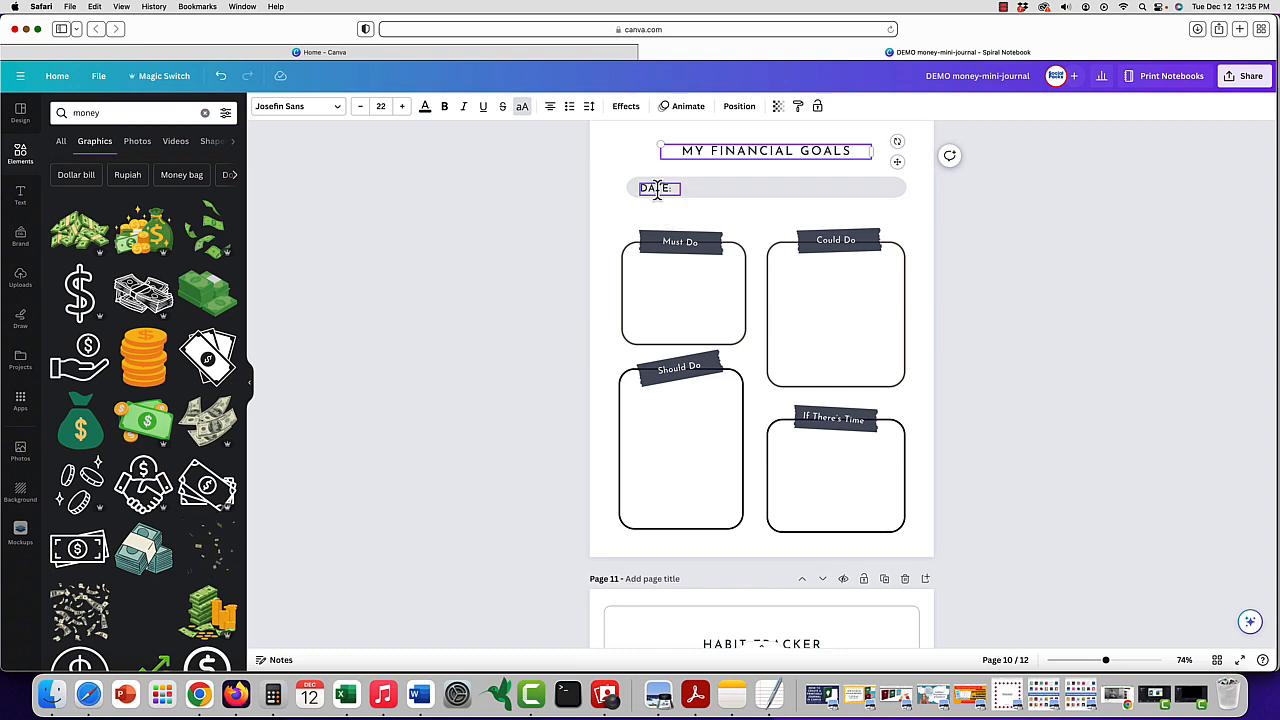
- Change the DATE label on page 10 to "Goal Date:" and fit it on one line within the gray bar
{"action": "double_click", "coordinate": [657, 188]}
{"action": "type", "text": "Gool Do"}
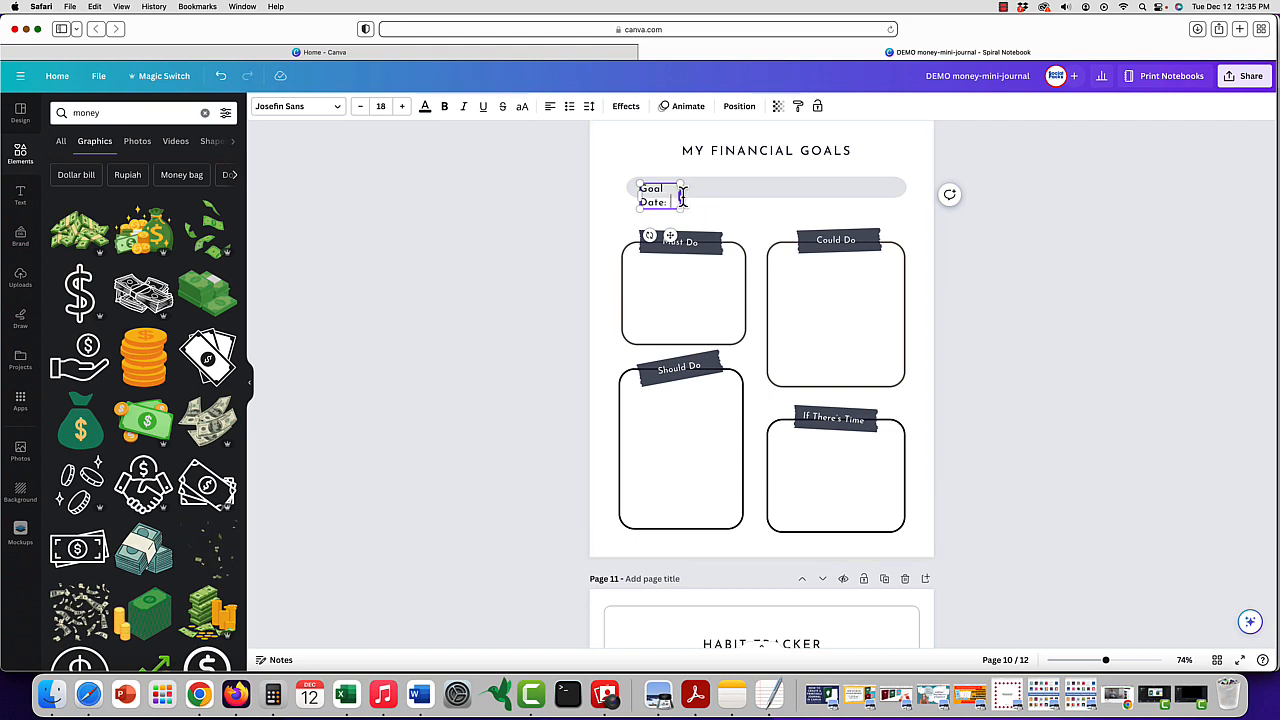
{"action": "mouse_move", "coordinate": [683, 205]}
{"action": "left_mouse_down"}
{"action": "mouse_move", "coordinate": [731, 209]}
{"action": "mouse_move", "coordinate": [689, 219]}
{"action": "left_mouse_up"}
{"action": "left_click", "coordinate": [755, 230]}
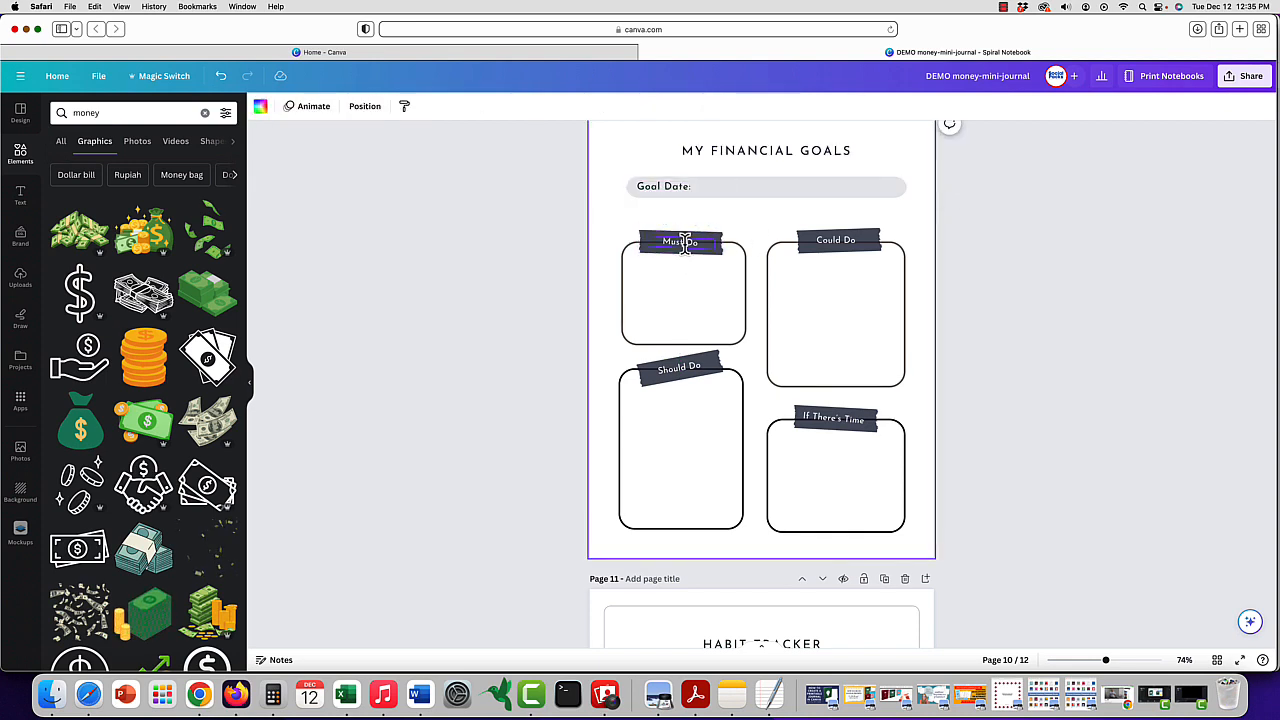
- Replace the Must Do heading on page 10 with "Spend Less"
{"action": "double_click", "coordinate": [699, 242]}
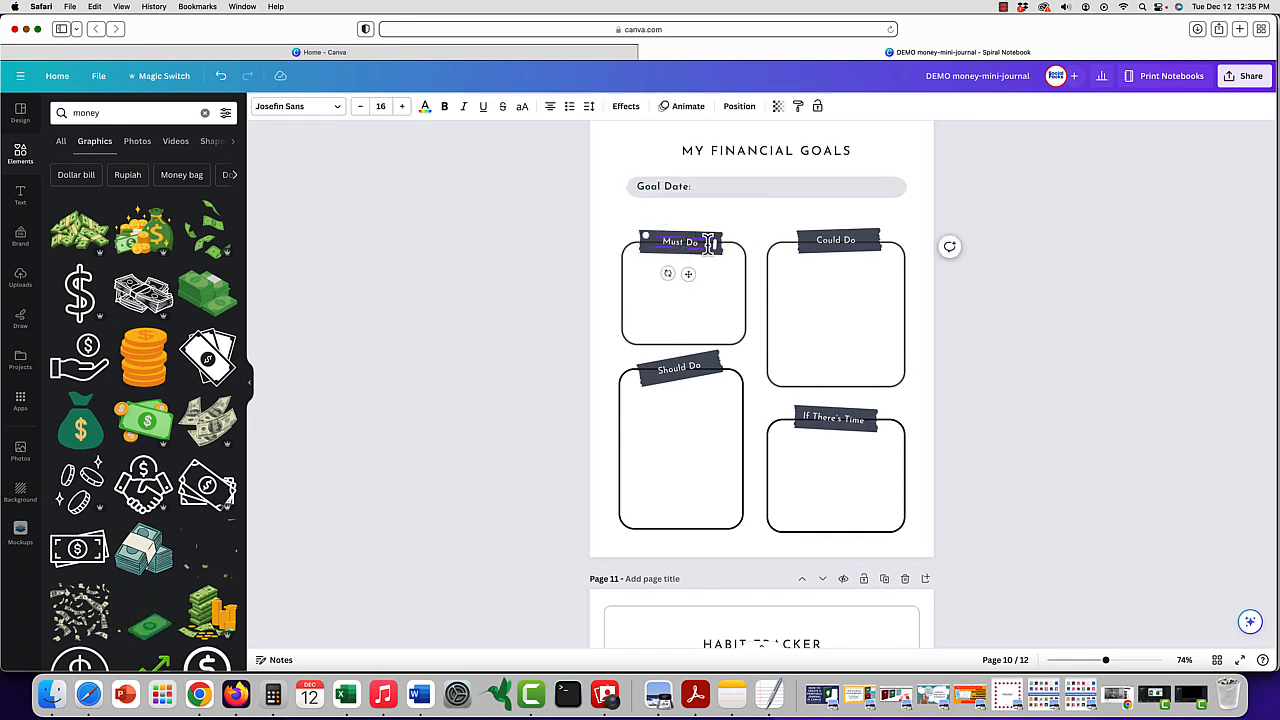
{"action": "left_click", "coordinate": [752, 112]}
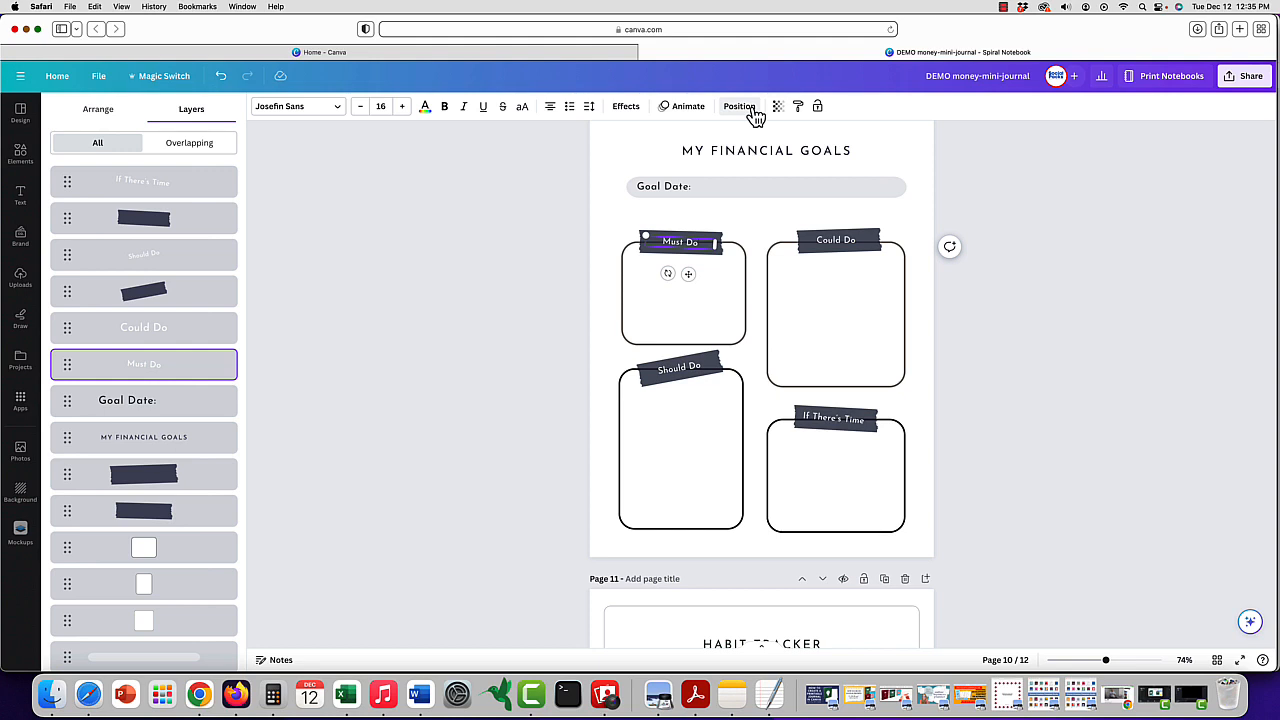
{"action": "scroll", "coordinate": [172, 406], "scroll_direction": "down", "scroll_amount": 2}
{"action": "scroll", "coordinate": [174, 408], "scroll_direction": "up", "scroll_amount": 2}
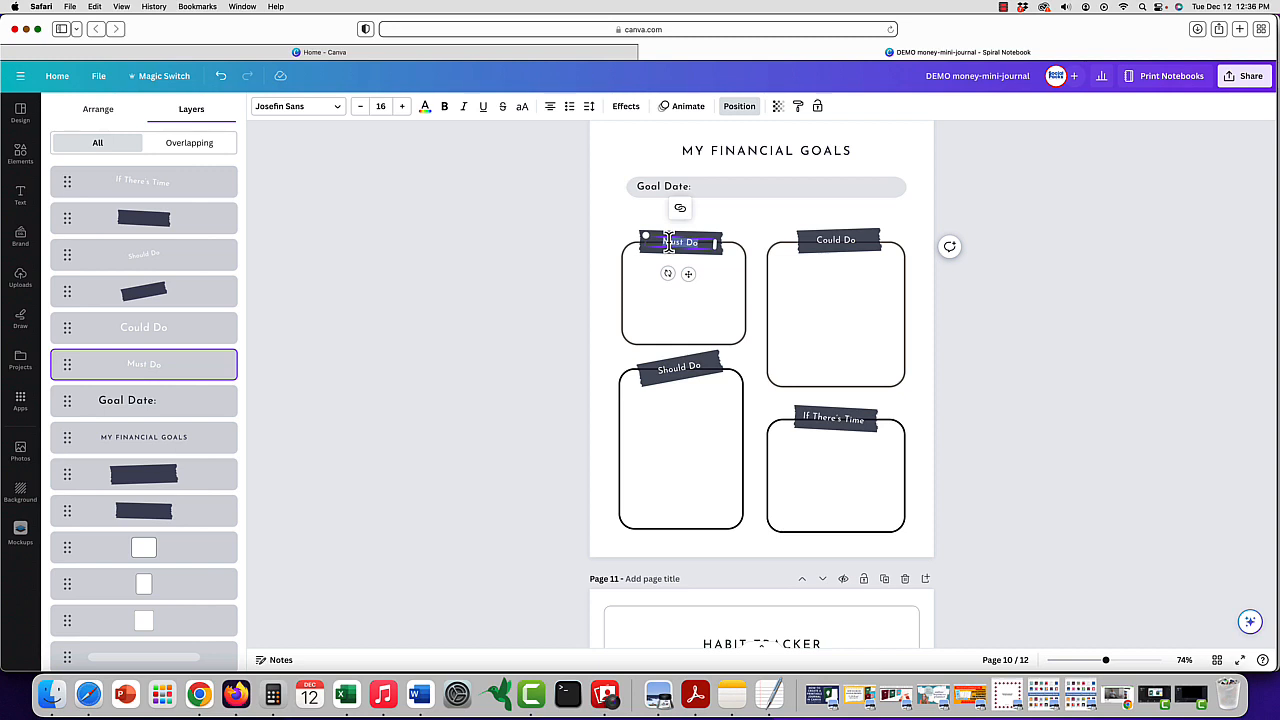
{"action": "type", "text": "Spend Less"}
- Replace the Could Do heading on page 10 with "Save More"
{"action": "left_click", "coordinate": [833, 240]}
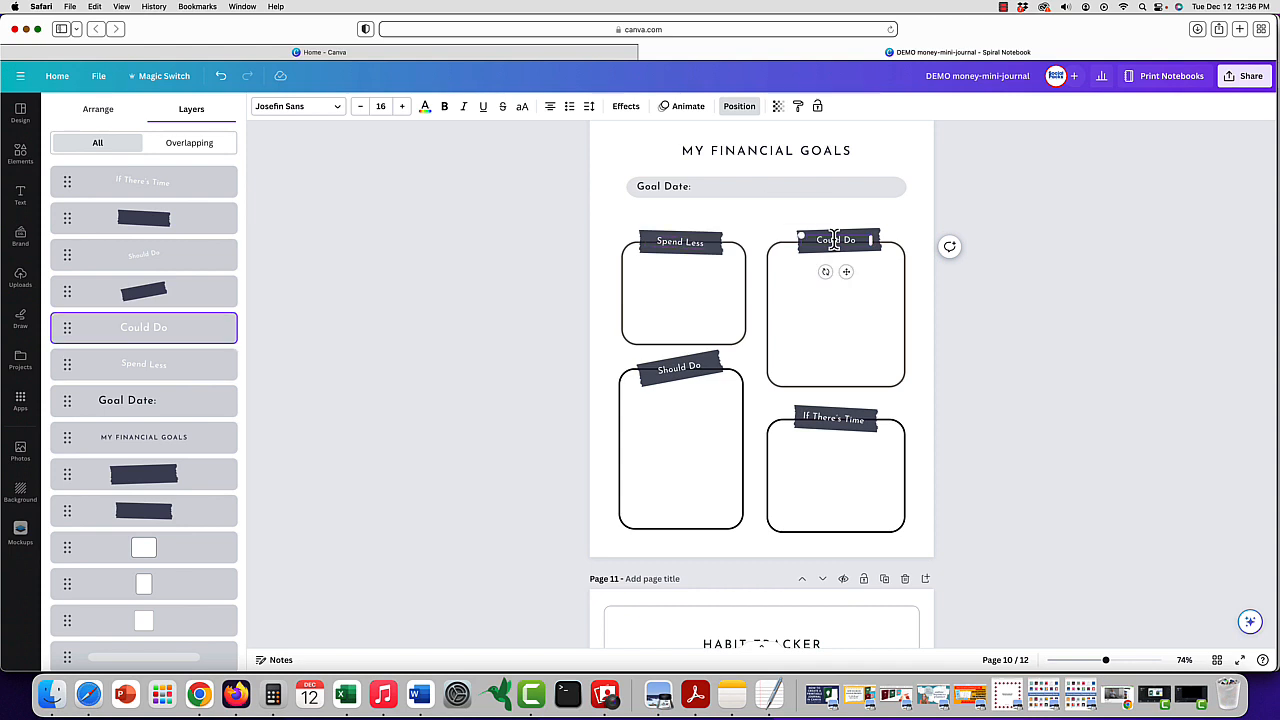
{"action": "type", "text": "Save Mor"}
{"action": "key", "text": "BackSpace"}
{"action": "key", "text": "BackSpace"}
{"action": "key", "text": "BackSpace"}
{"action": "type", "text": "More"}
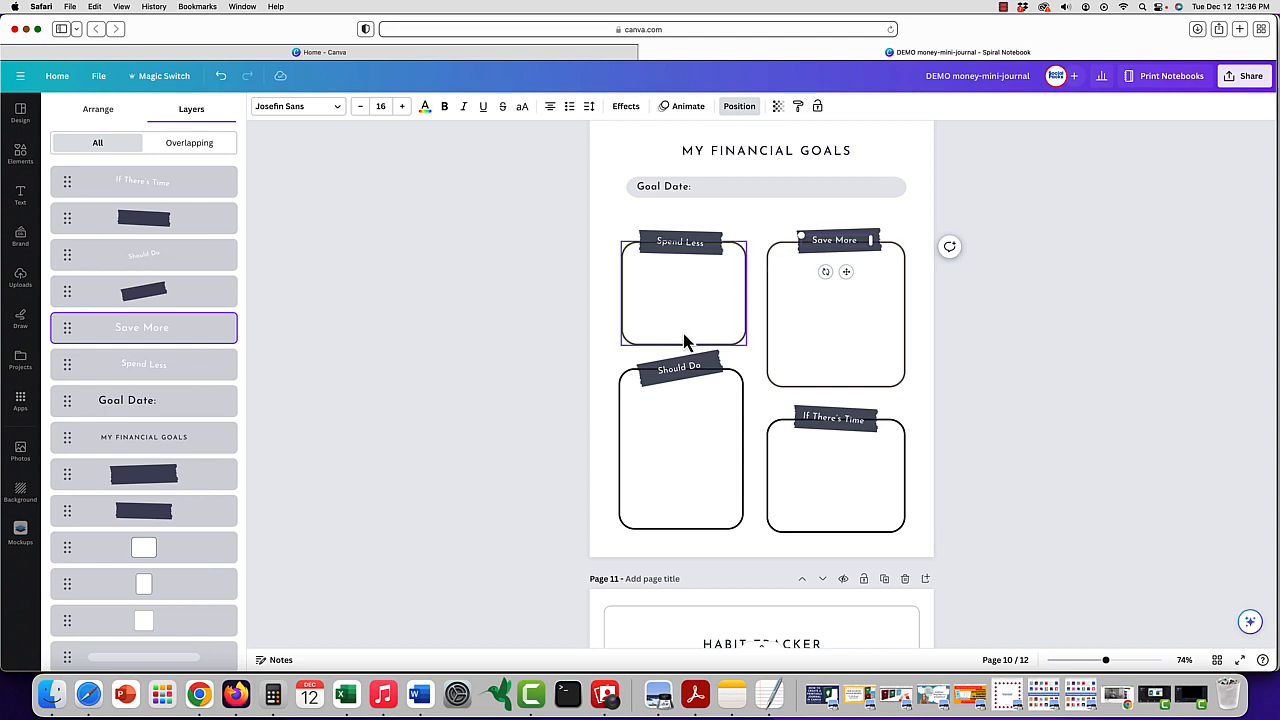
- Replace the Should Do heading on page 10 with "Invest More" and the If There's Time heading with "Build Income"
{"action": "left_click", "coordinate": [677, 367]}
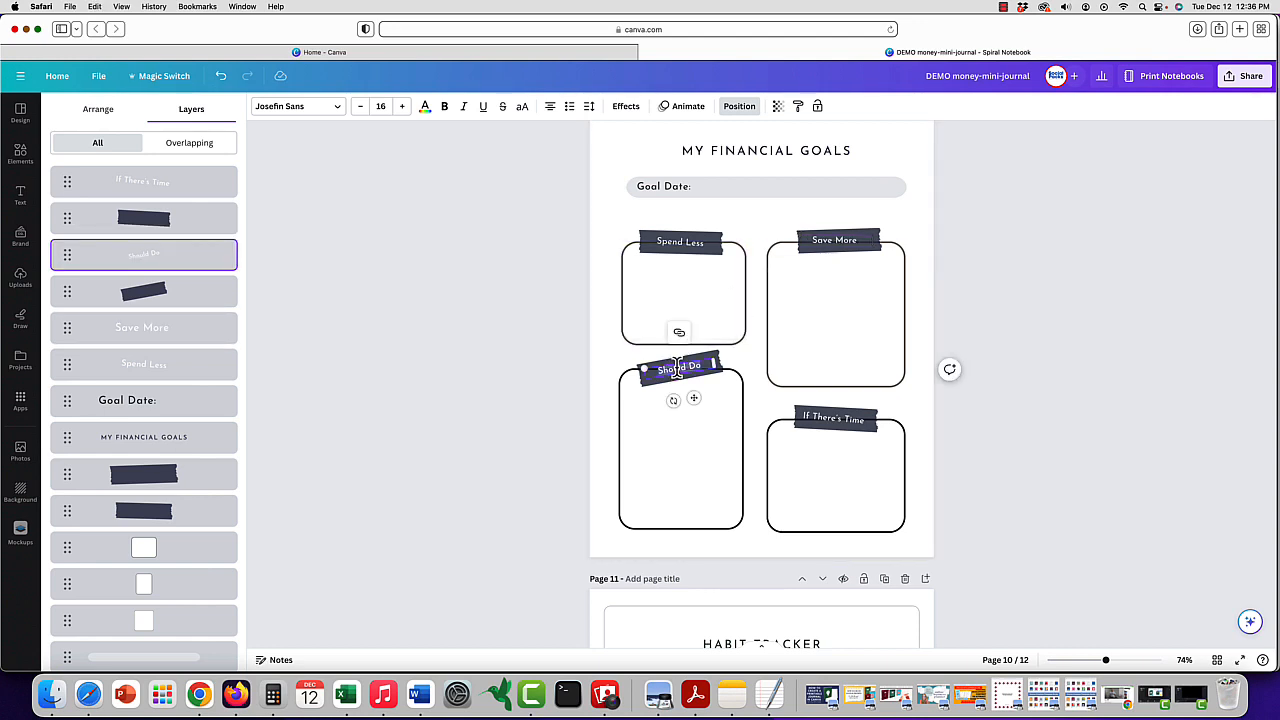
{"action": "type", "text": "Invest More"}
{"action": "left_click", "coordinate": [850, 418]}
{"action": "left_click", "coordinate": [855, 418]}
{"action": "type", "text": "Bu"}
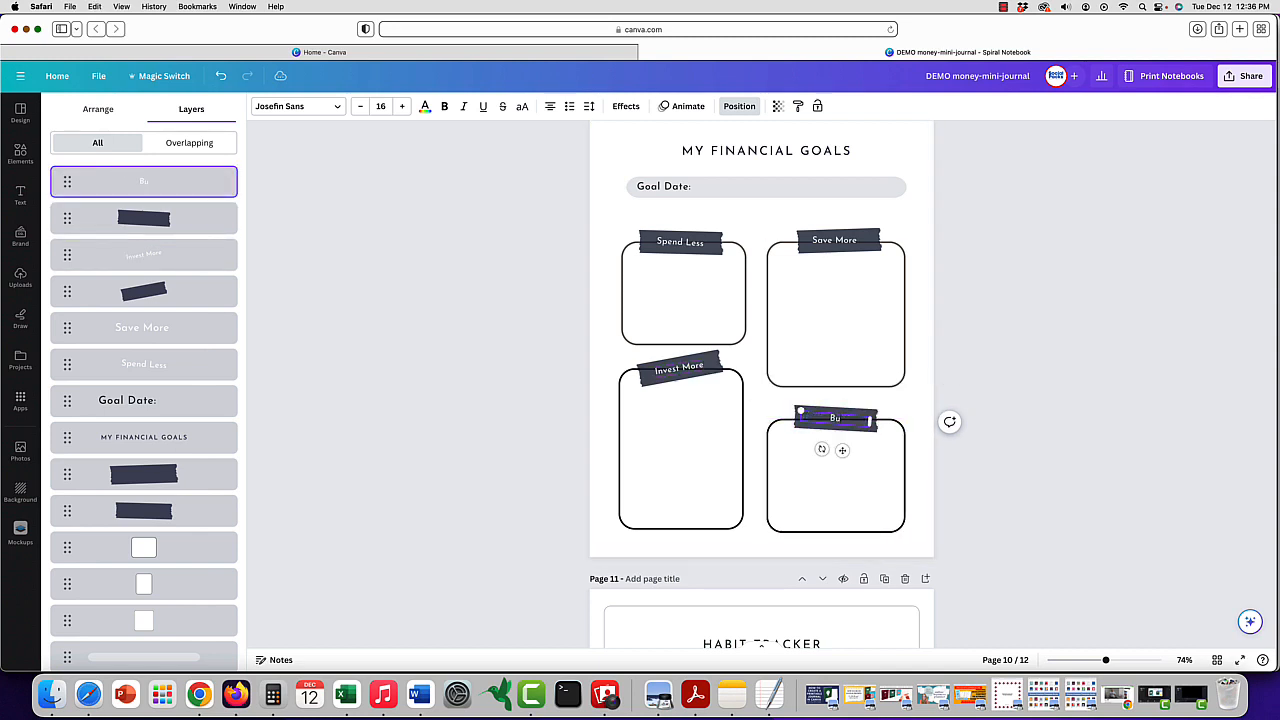
{"action": "type", "text": "ild Income"}
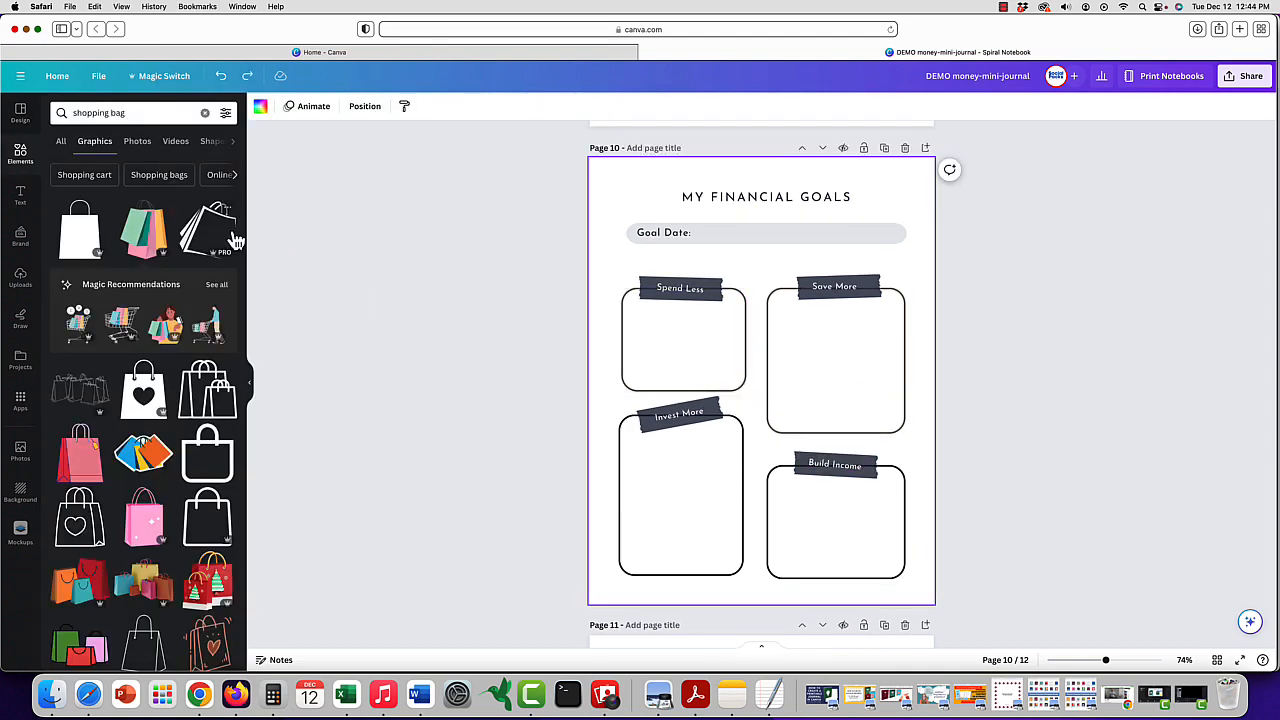
- Search the elements for "piggy bank", add the flat pink pig graphic, and scale it down to fit centered in the Save More box
{"action": "left_click", "coordinate": [205, 112]}
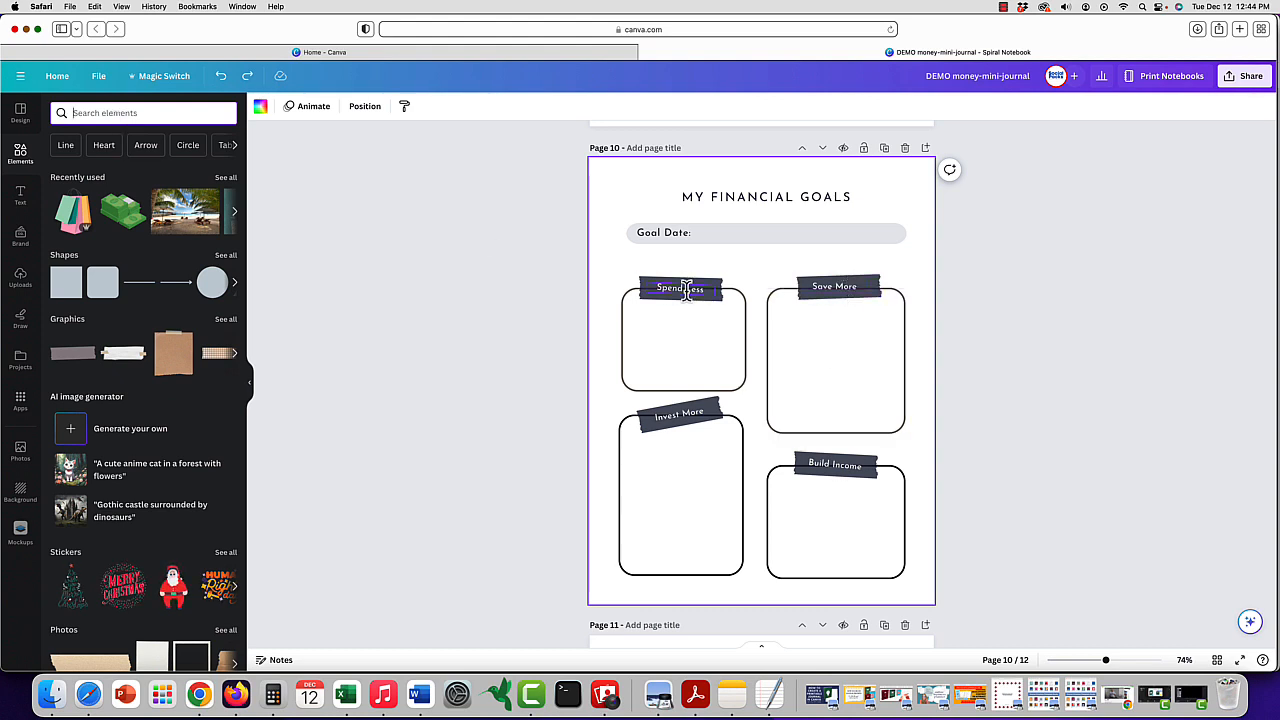
{"action": "left_click", "coordinate": [174, 115]}
{"action": "type", "text": "piggy bank"}
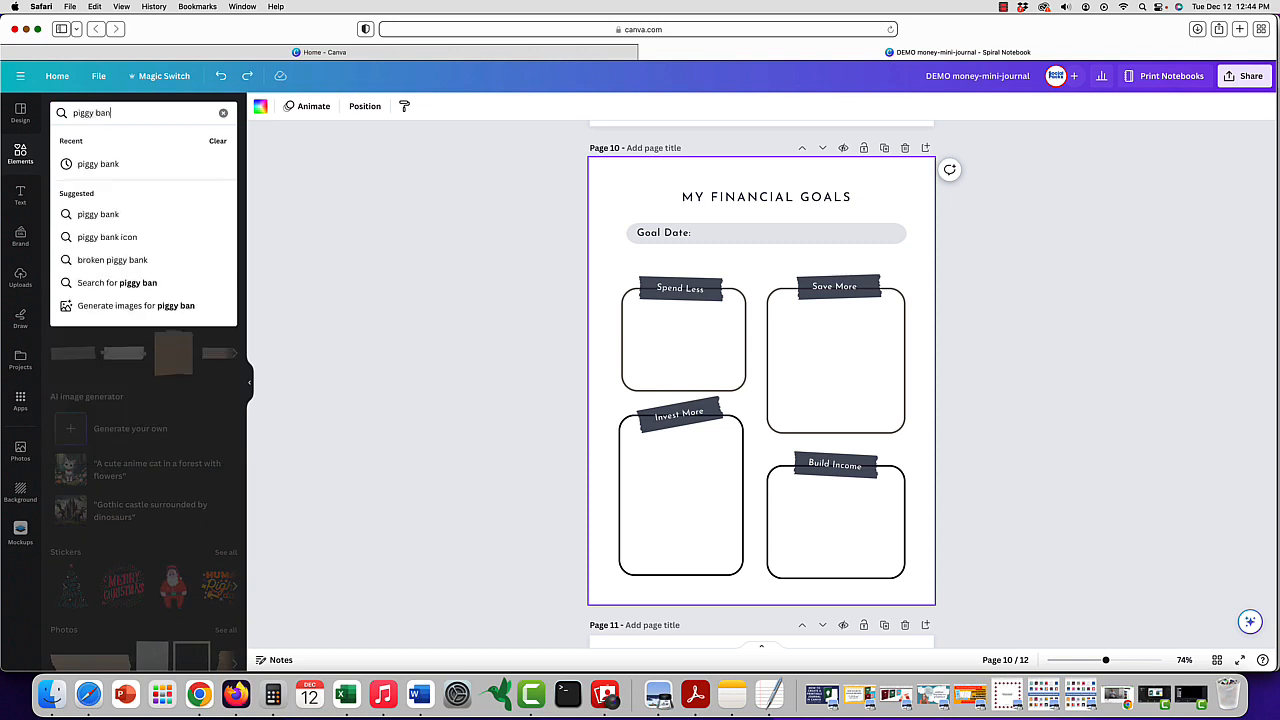
{"action": "key", "text": "Return"}
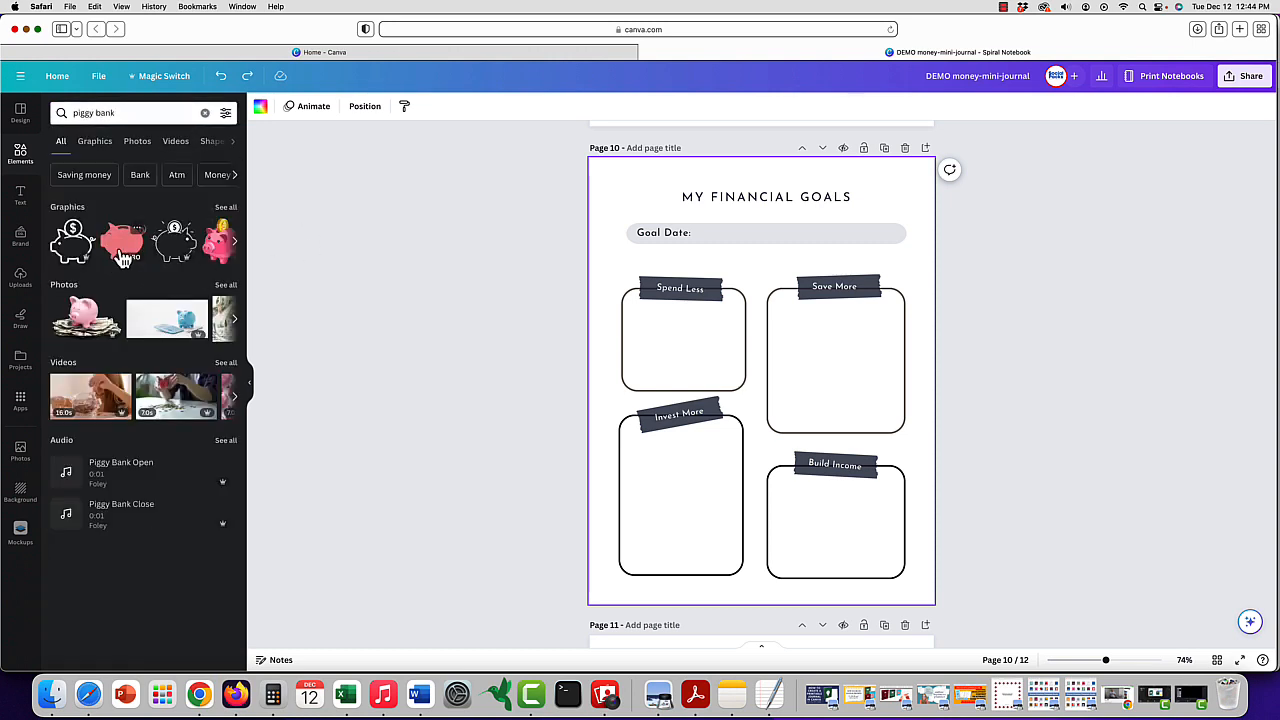
{"action": "left_click", "coordinate": [122, 250]}
{"action": "left_click_drag", "start_coordinate": [770, 390], "coordinate": [848, 375]}
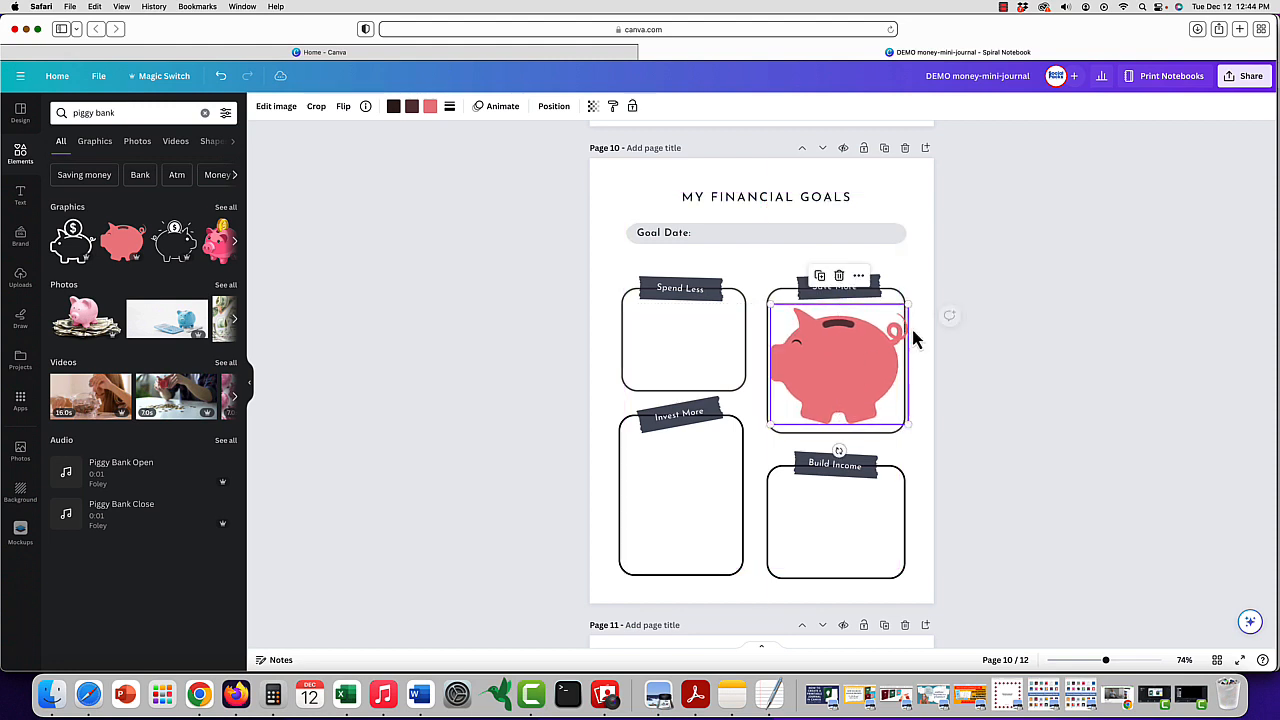
{"action": "left_click_drag", "start_coordinate": [906, 304], "coordinate": [868, 333]}
{"action": "left_click_drag", "start_coordinate": [832, 380], "coordinate": [846, 371]}
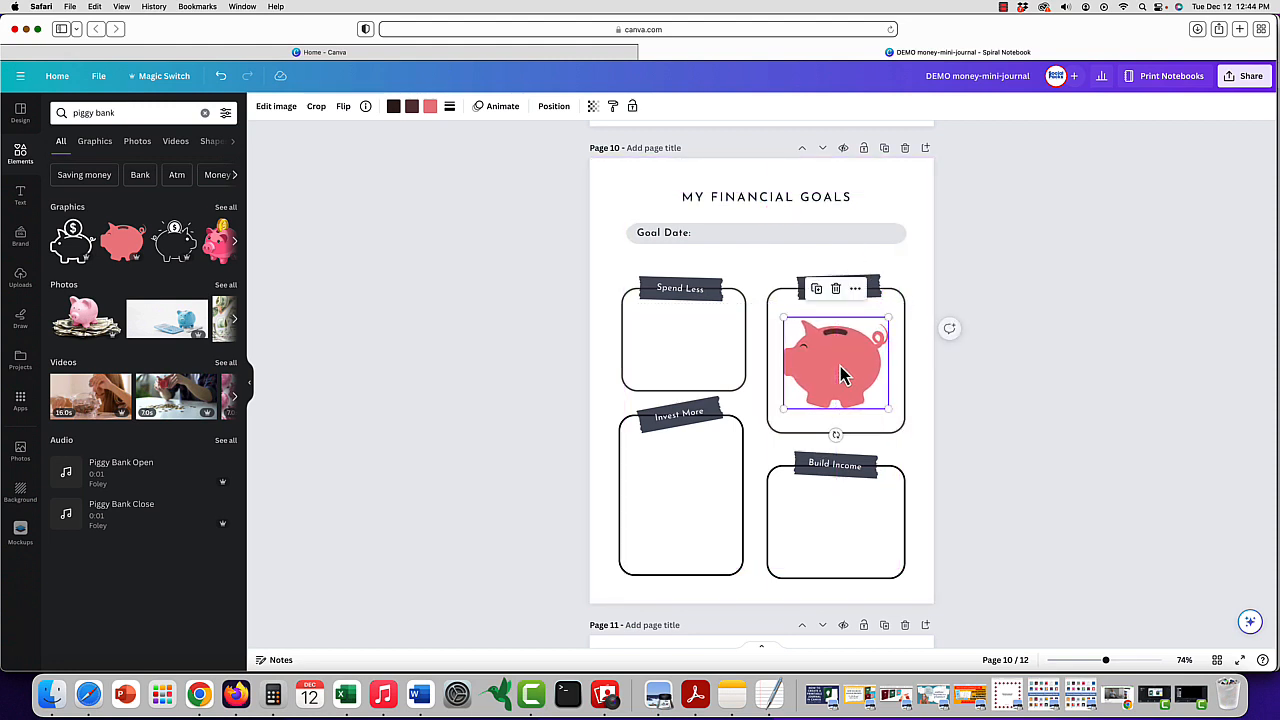
- Set the piggy bank graphic's transparency to 22
{"action": "left_click", "coordinate": [592, 106]}
{"action": "left_click_drag", "start_coordinate": [592, 153], "coordinate": [512, 164]}
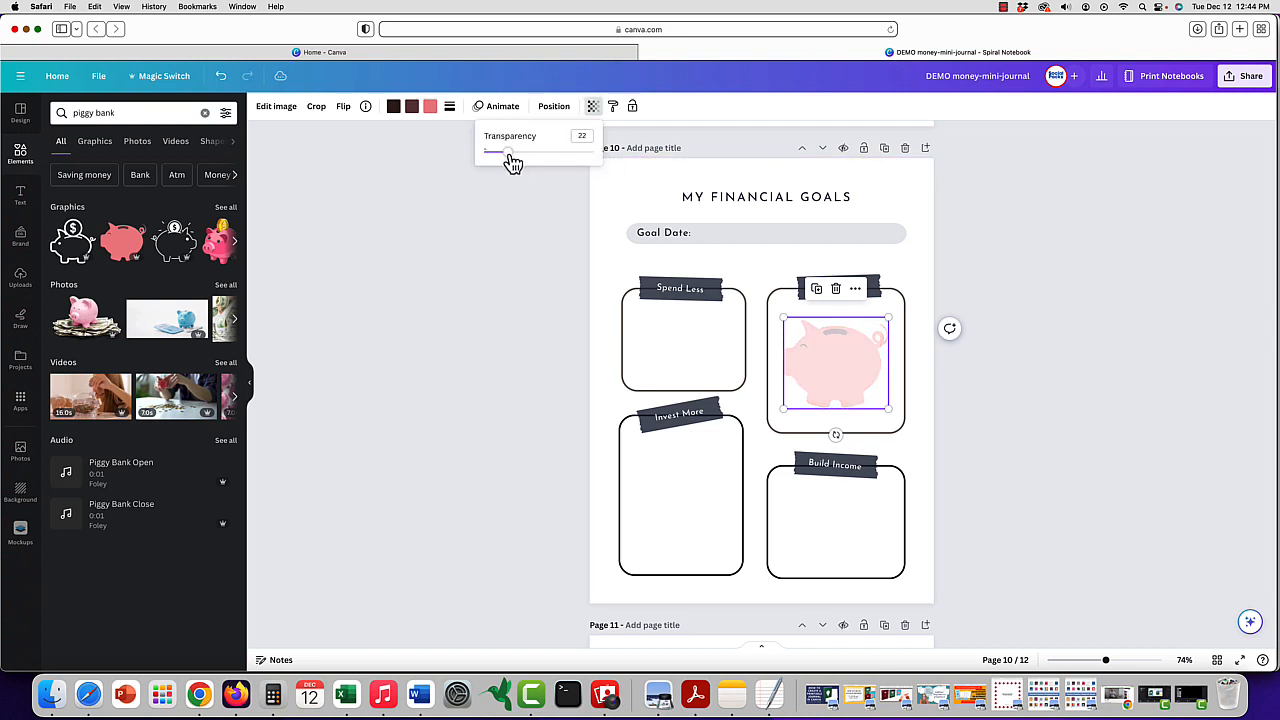
{"action": "left_click", "coordinate": [773, 275]}
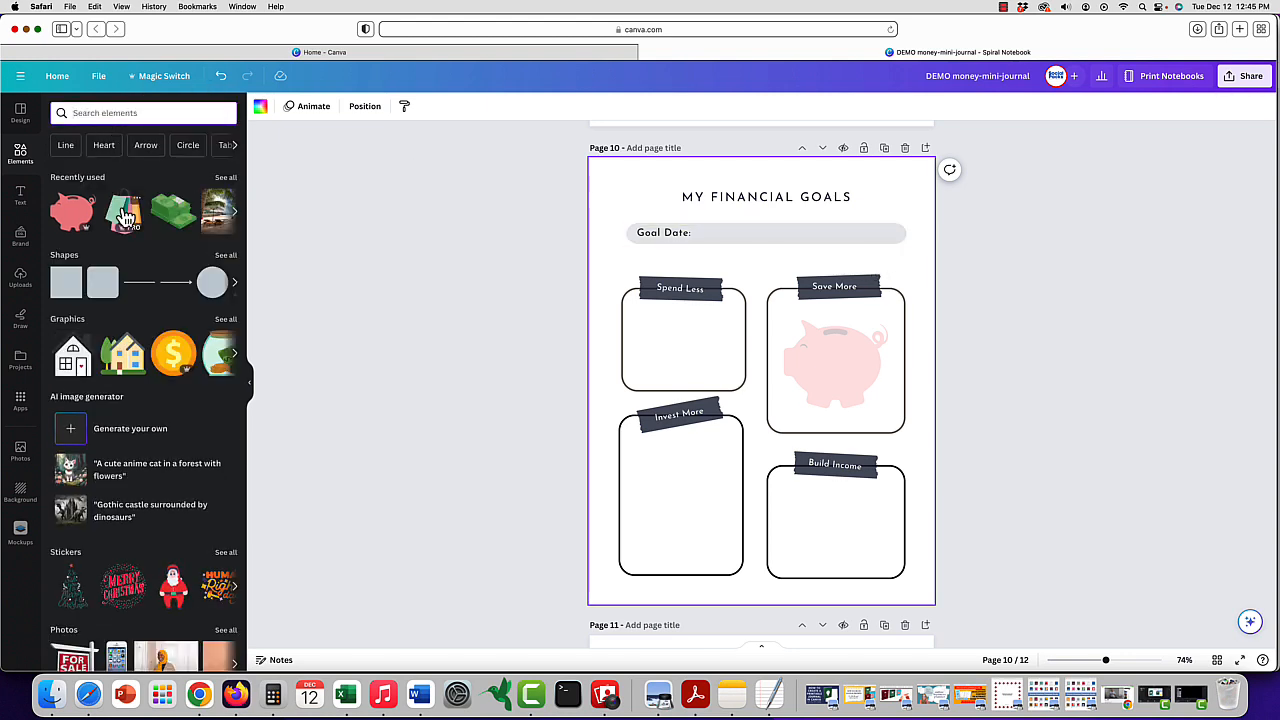
- Add the recently used shopping bags graphic and scale it down to fit below the heading in the Spend Less box
{"action": "left_click", "coordinate": [123, 213]}
{"action": "left_click_drag", "start_coordinate": [899, 208], "coordinate": [714, 432]}
{"action": "left_click_drag", "start_coordinate": [673, 507], "coordinate": [688, 350]}
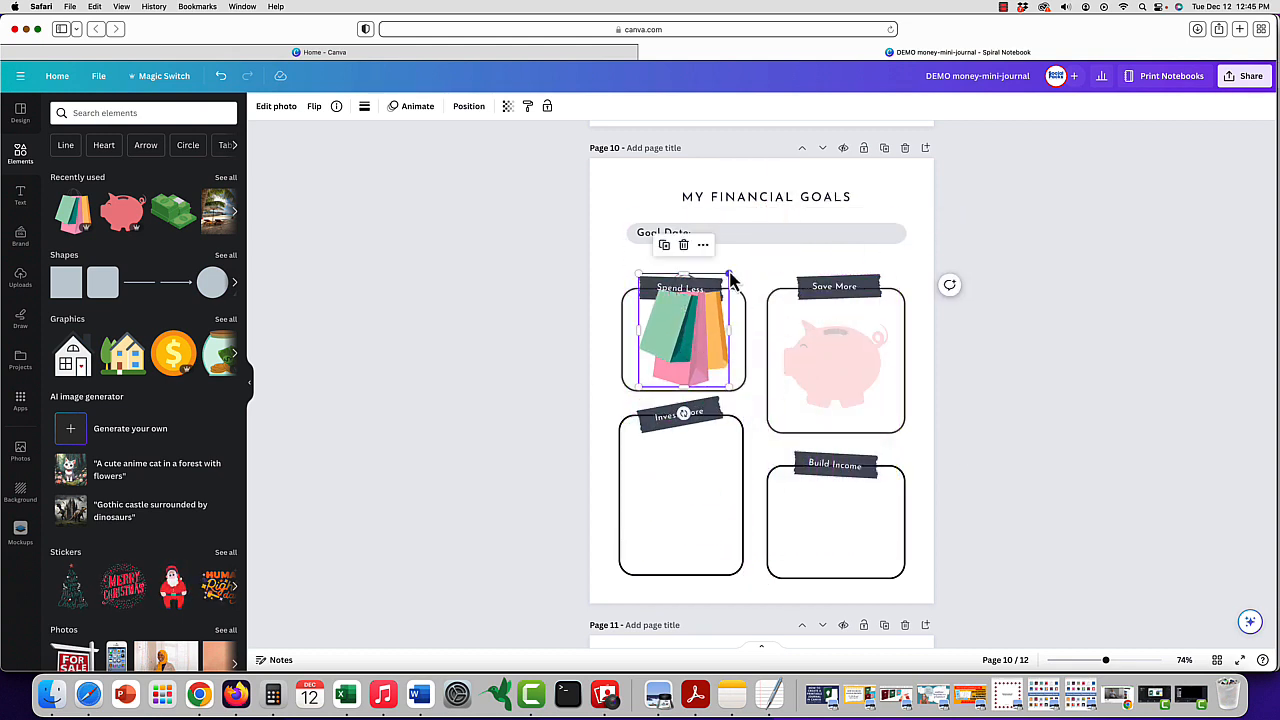
{"action": "left_click_drag", "start_coordinate": [729, 283], "coordinate": [705, 306]}
{"action": "left_click_drag", "start_coordinate": [668, 370], "coordinate": [680, 361]}
- Set the shopping bags graphic's transparency to 22
{"action": "left_click", "coordinate": [509, 107]}
{"action": "left_click_drag", "start_coordinate": [508, 153], "coordinate": [427, 163]}
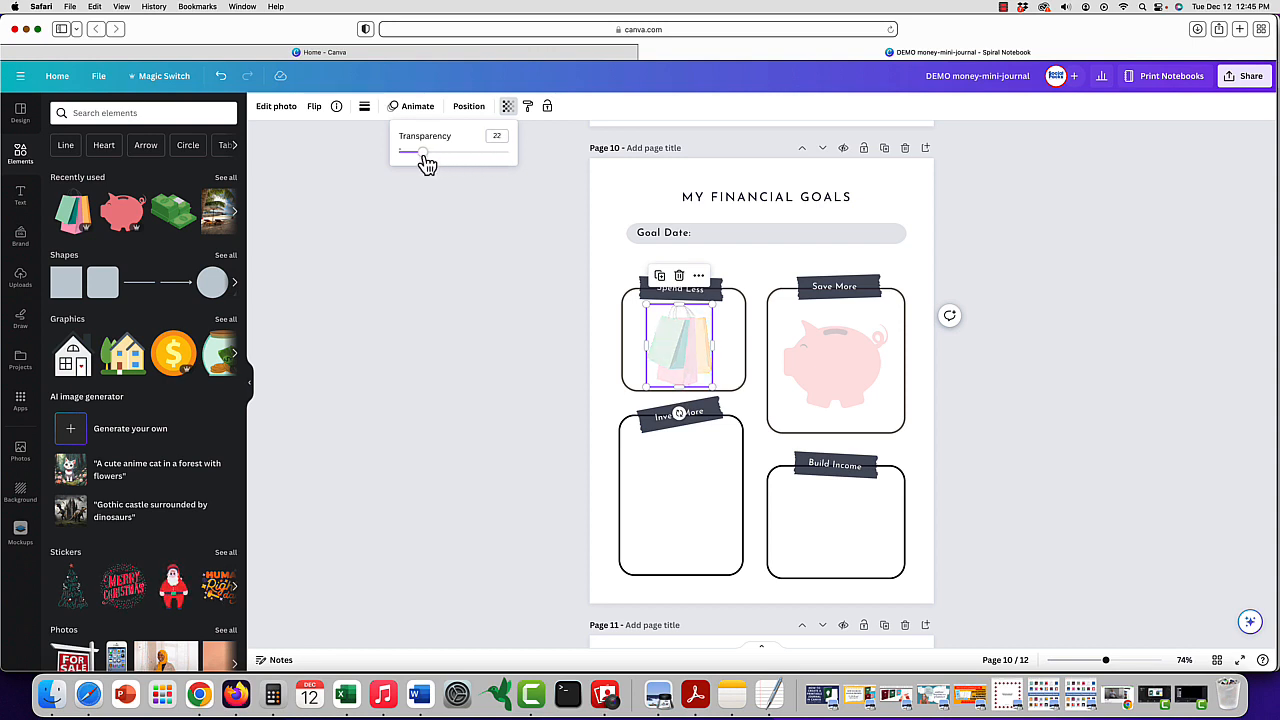
{"action": "left_click", "coordinate": [774, 271]}
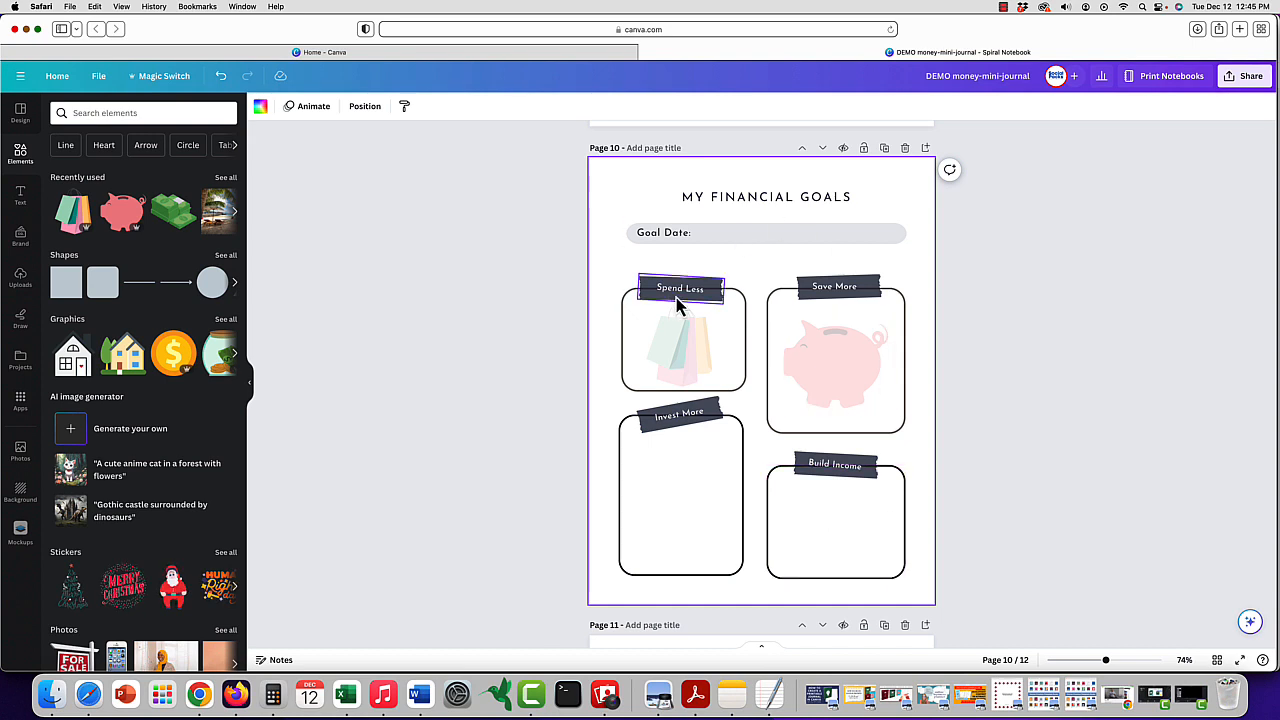
- Recolor the Spend Less tape strip with the orange document color and apply that color change across all pages
{"action": "left_click", "coordinate": [645, 303]}
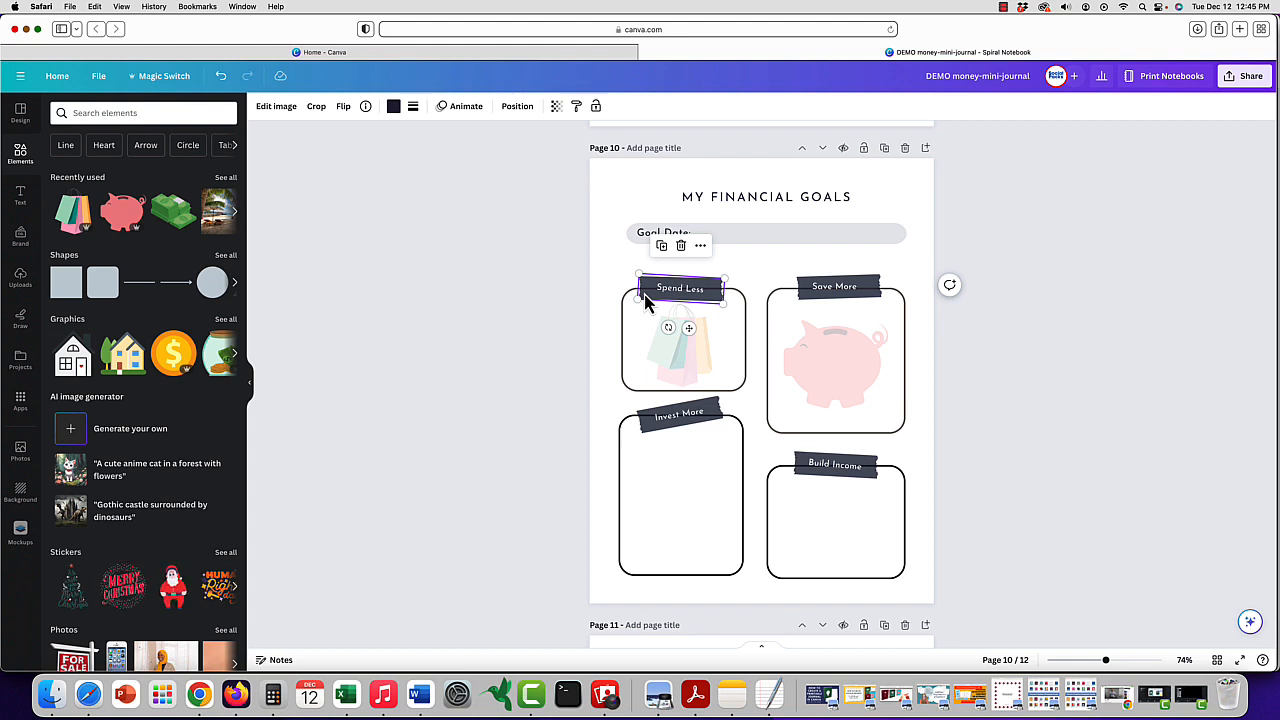
{"action": "left_click", "coordinate": [395, 108]}
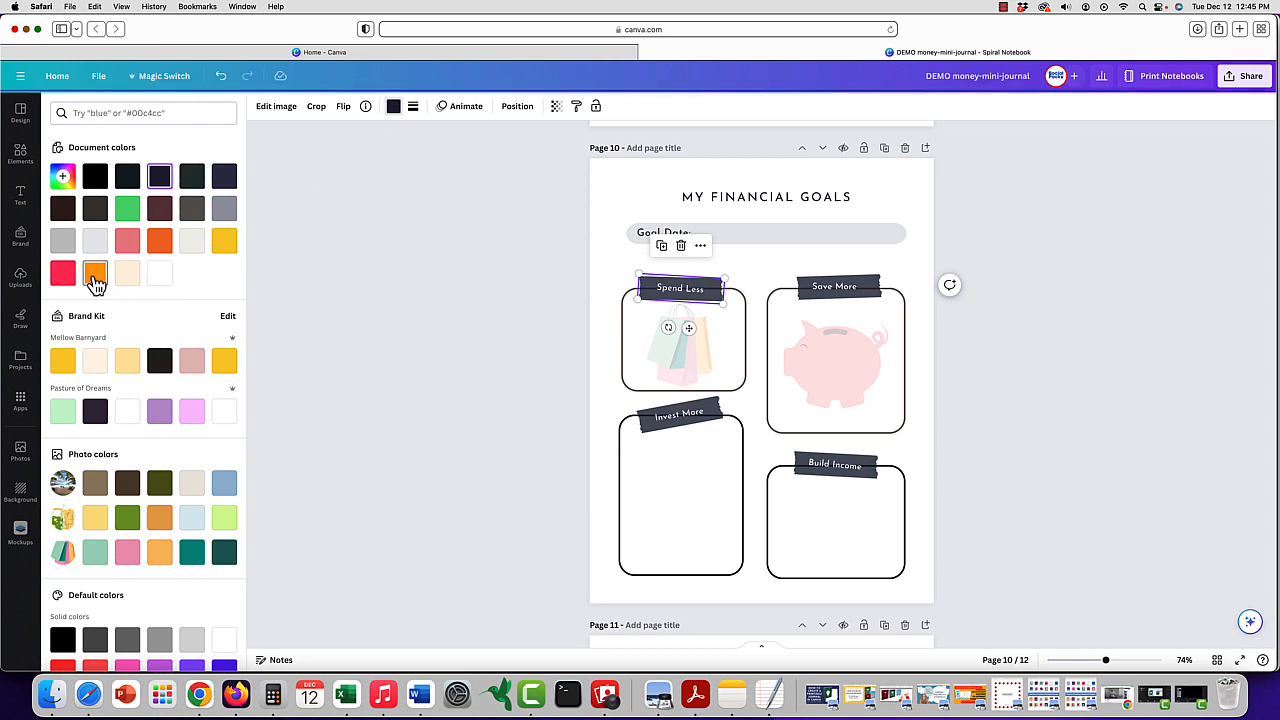
{"action": "left_click", "coordinate": [95, 276]}
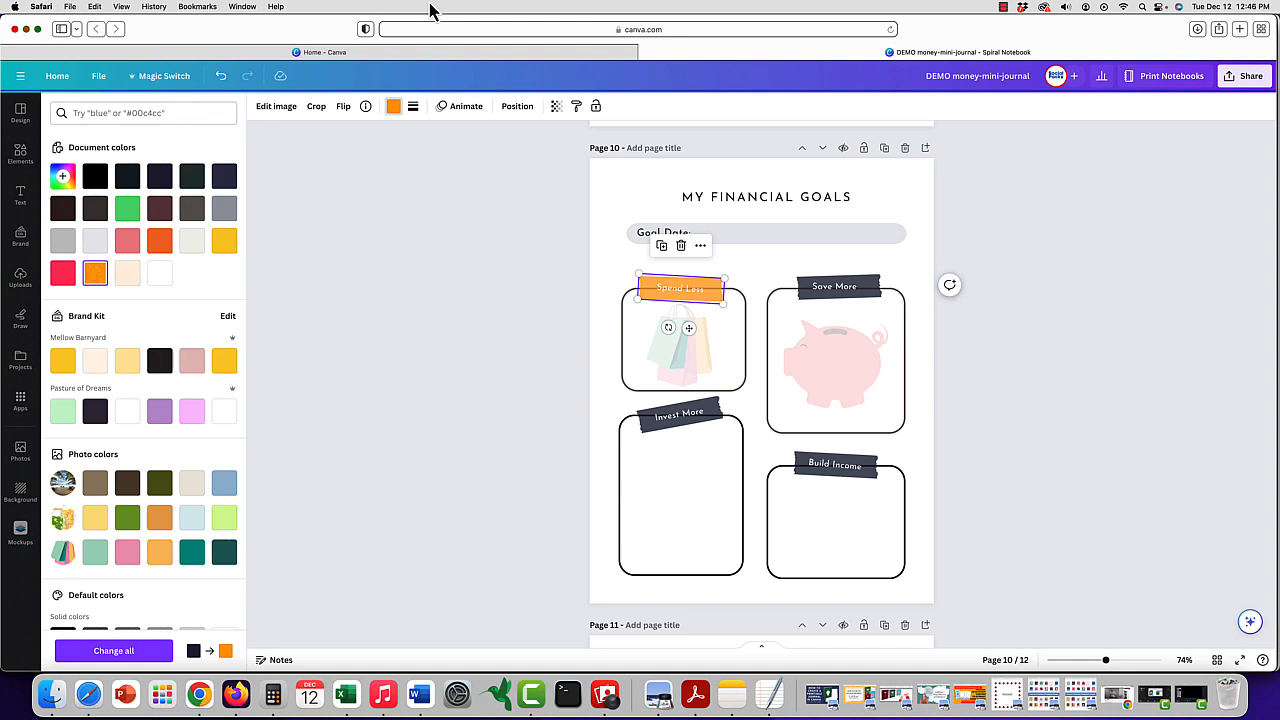
{"action": "left_click", "coordinate": [113, 651]}
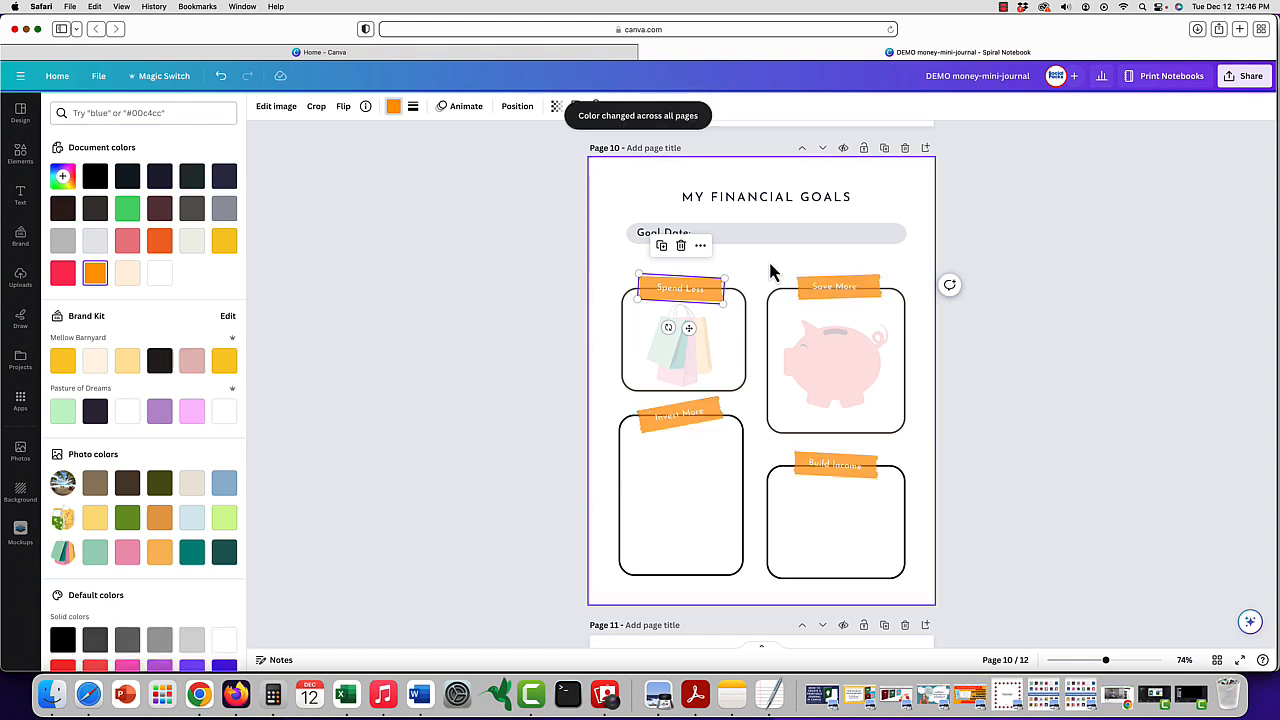
{"action": "left_click", "coordinate": [784, 266]}
- Change the MY FINANCIAL GOALS title font to Playfair Display and replace Josefin Sans with it throughout the design
{"action": "left_click", "coordinate": [775, 198]}
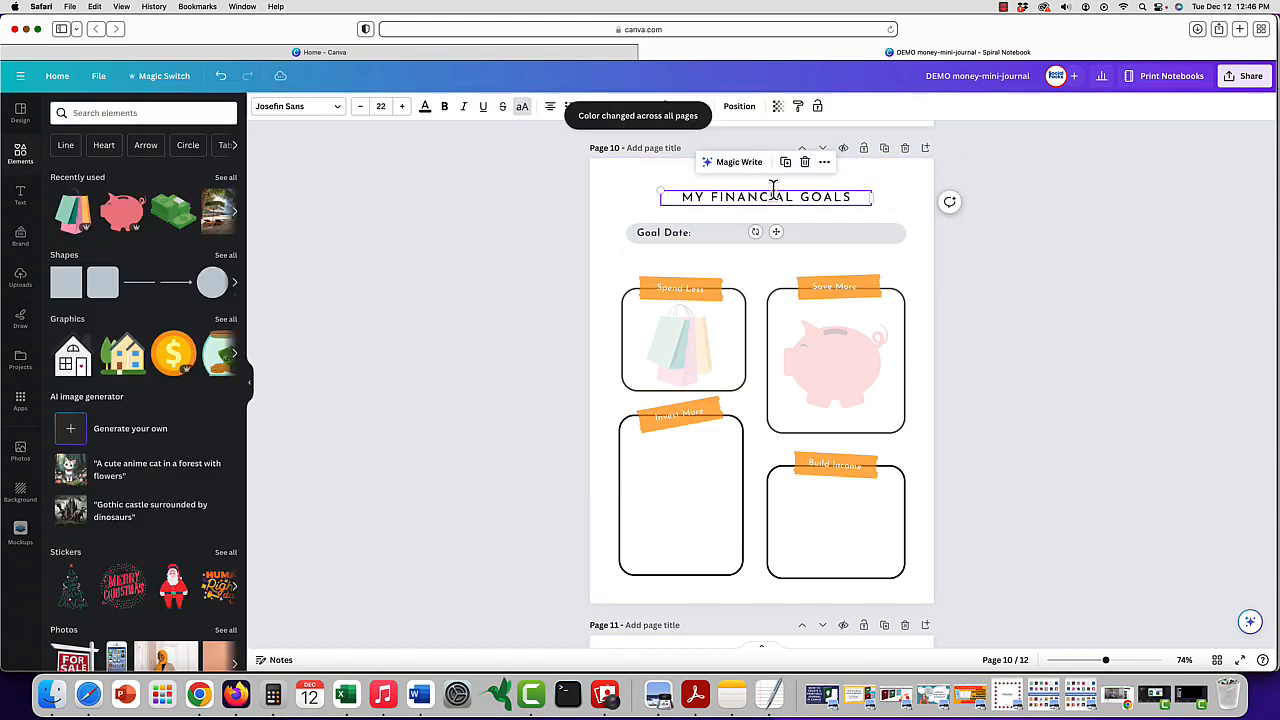
{"action": "left_click", "coordinate": [775, 196]}
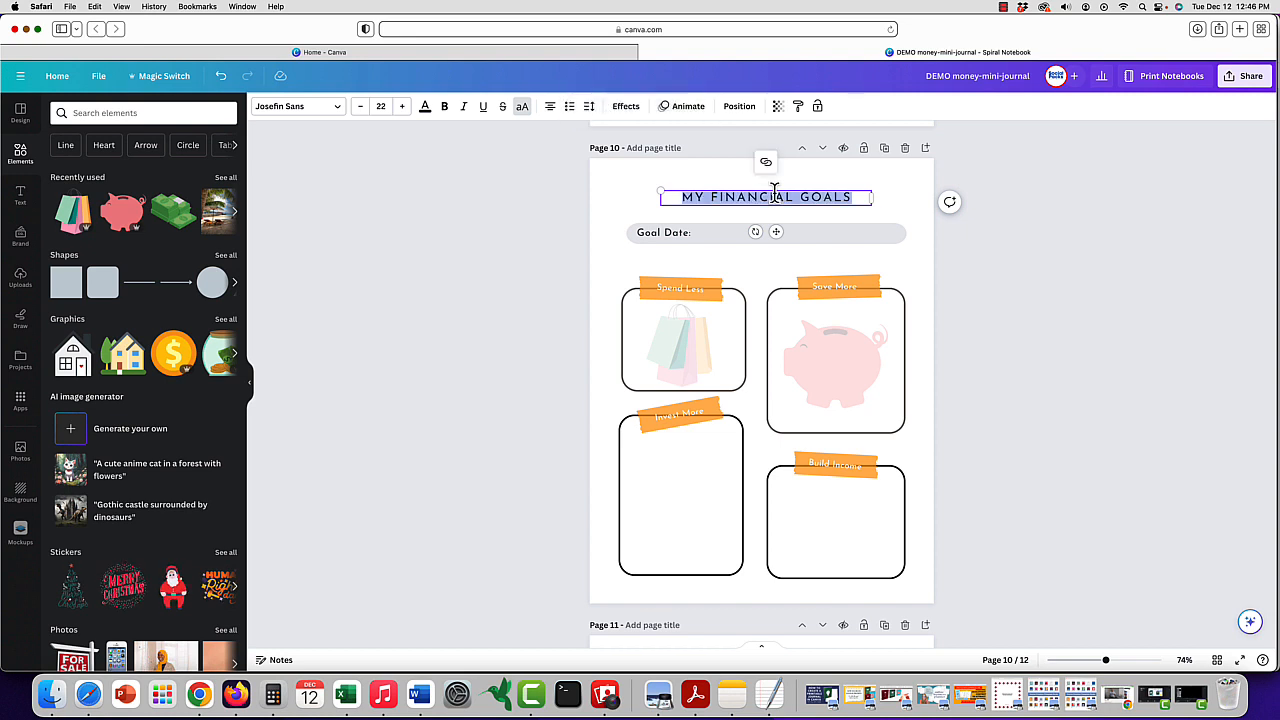
{"action": "left_click", "coordinate": [338, 108]}
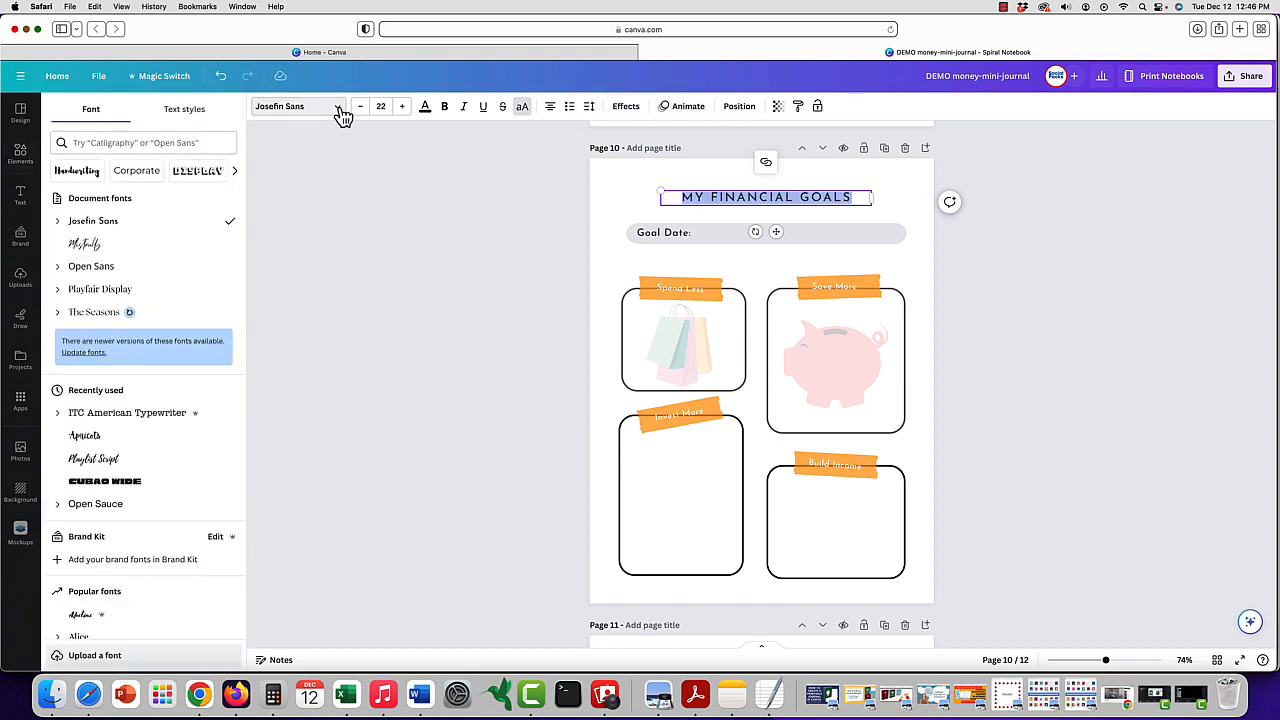
{"action": "left_click", "coordinate": [128, 291]}
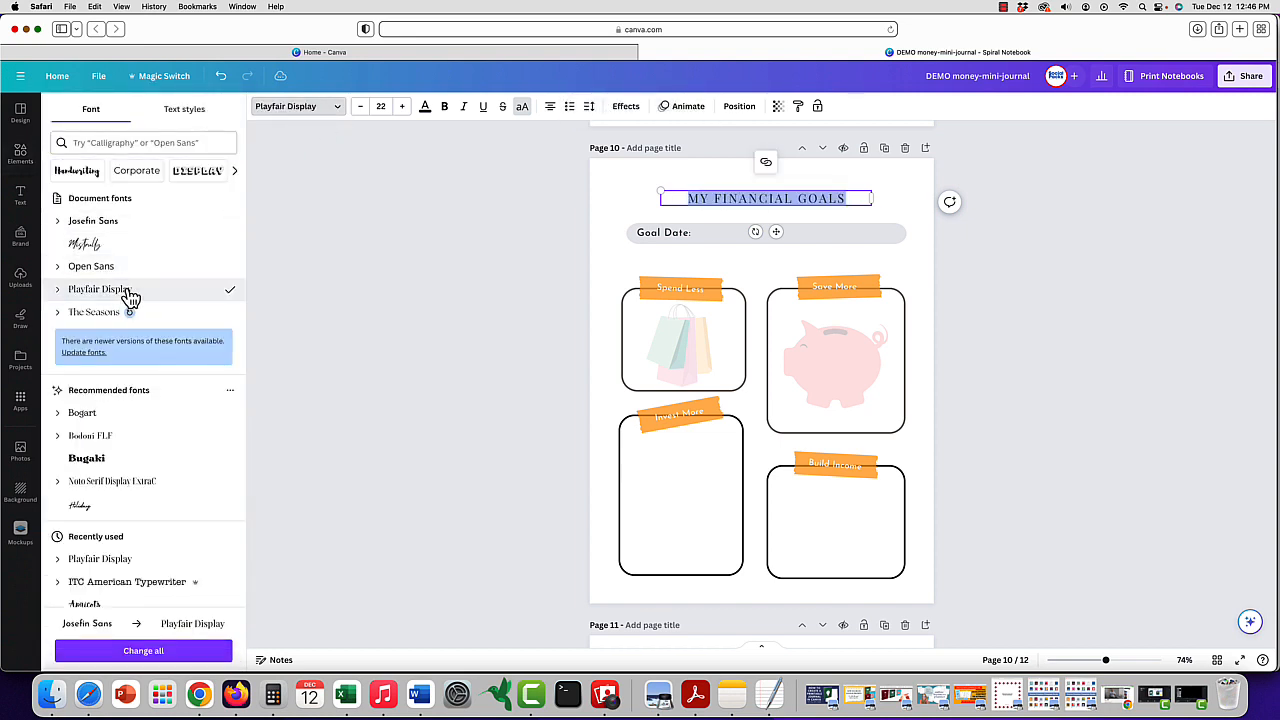
{"action": "left_click", "coordinate": [178, 651]}
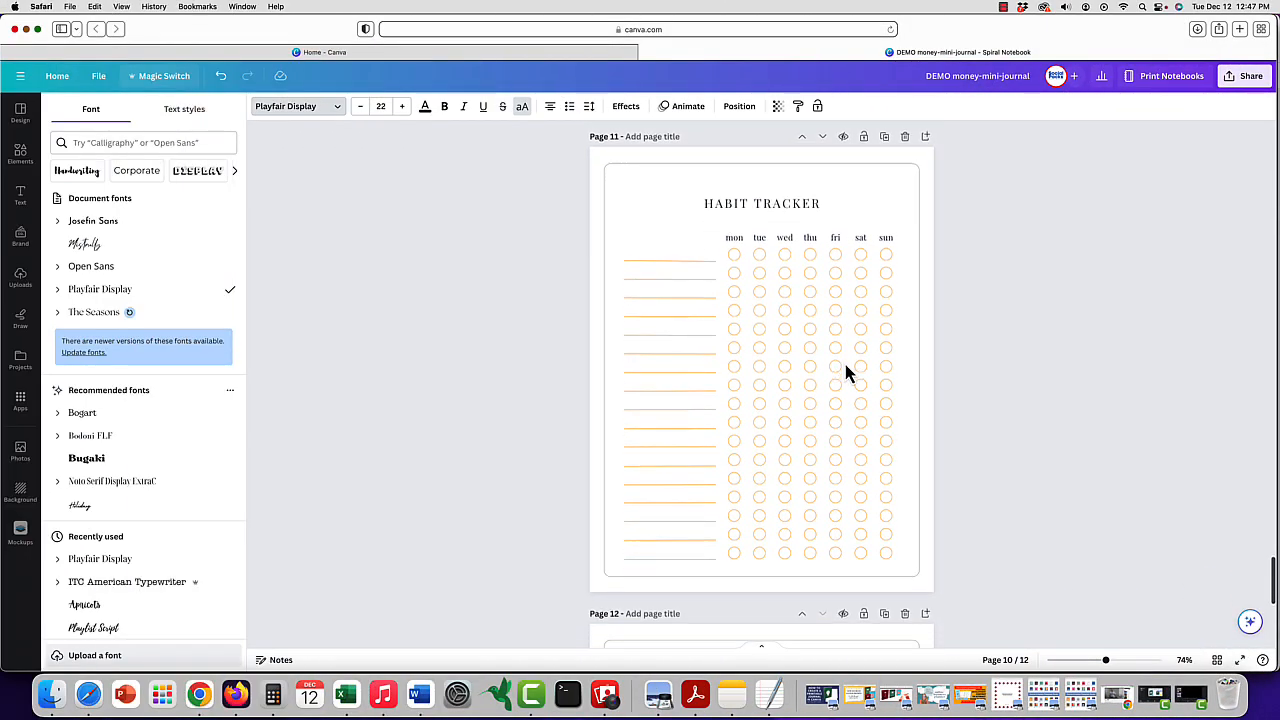
- Move the rounded border frame on the page 11 Habit Tracker sideways off the page to uncover the tracker elements
{"action": "scroll", "coordinate": [844, 372], "scroll_direction": "down", "scroll_amount": 2}
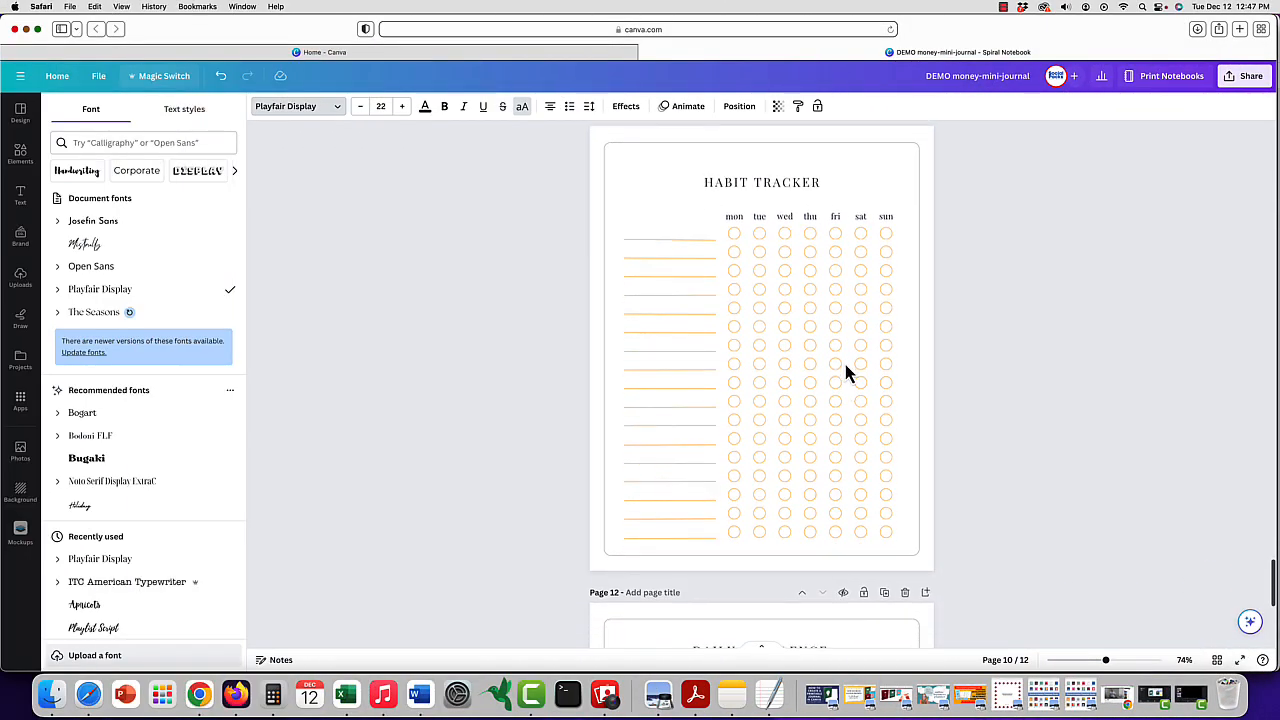
{"action": "scroll", "coordinate": [845, 370], "scroll_direction": "down", "scroll_amount": 3}
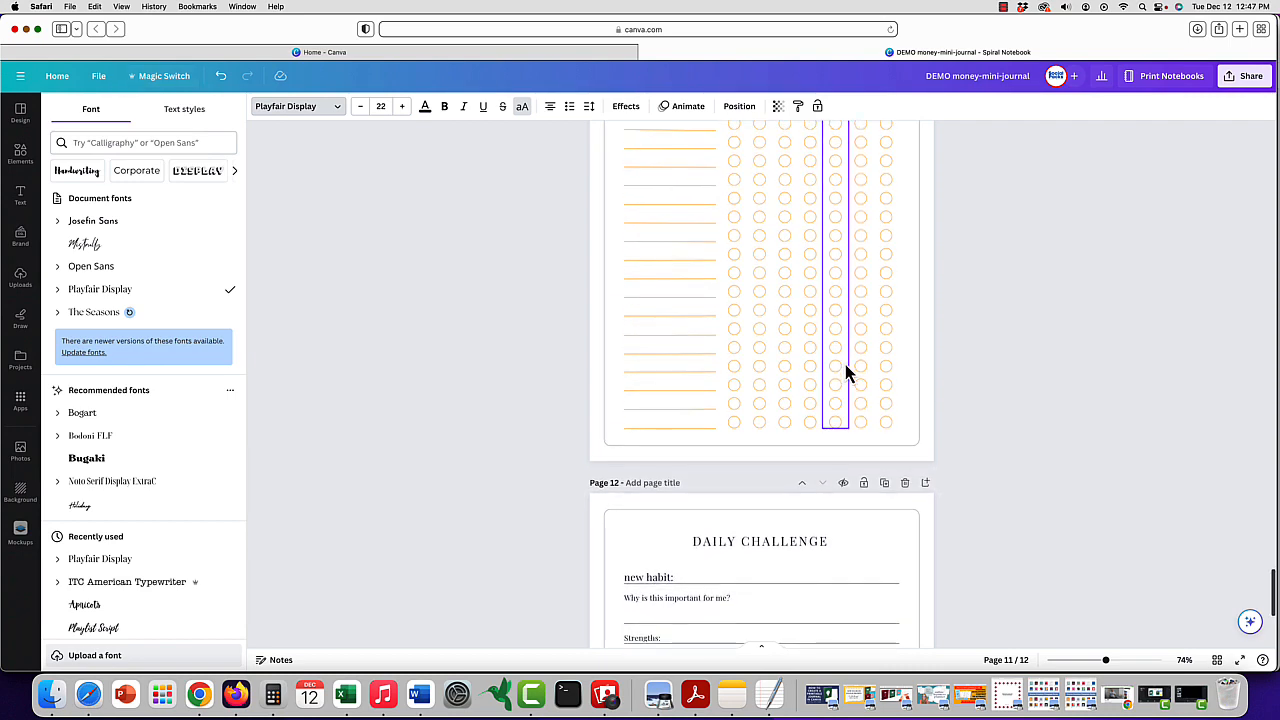
{"action": "scroll", "coordinate": [915, 410], "scroll_direction": "up", "scroll_amount": 5}
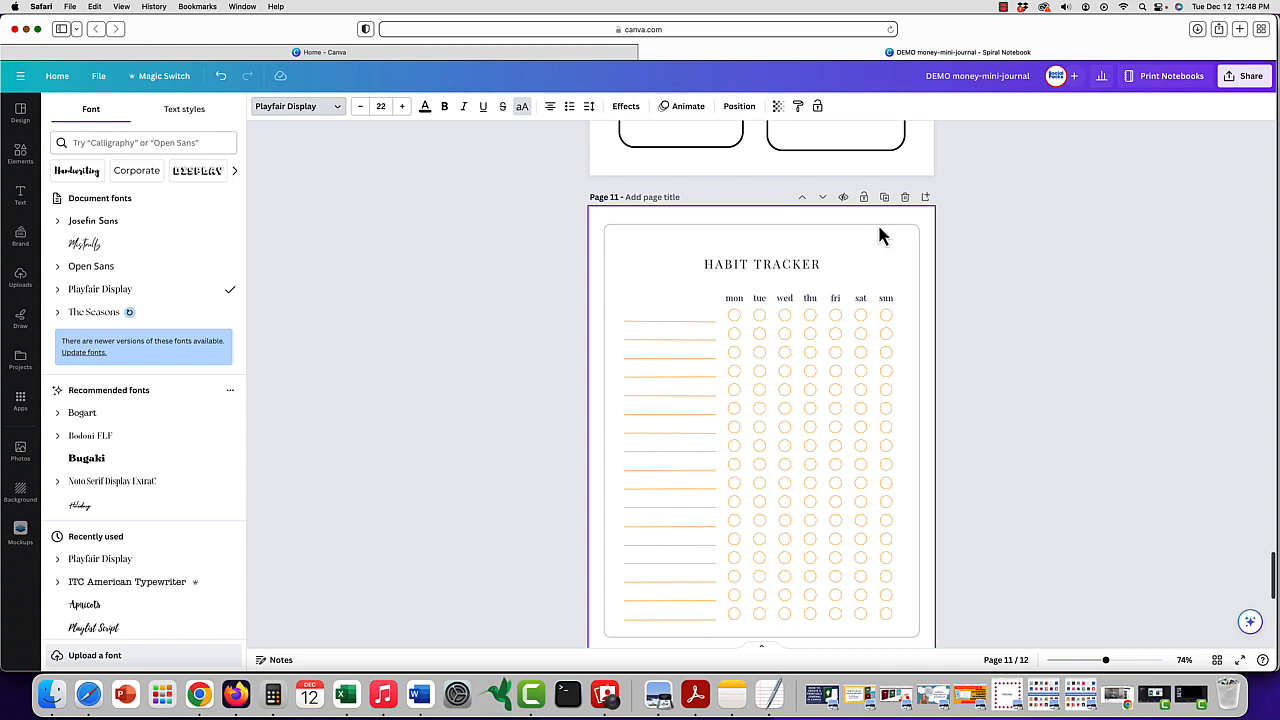
{"action": "left_click_drag", "start_coordinate": [615, 322], "coordinate": [934, 311]}
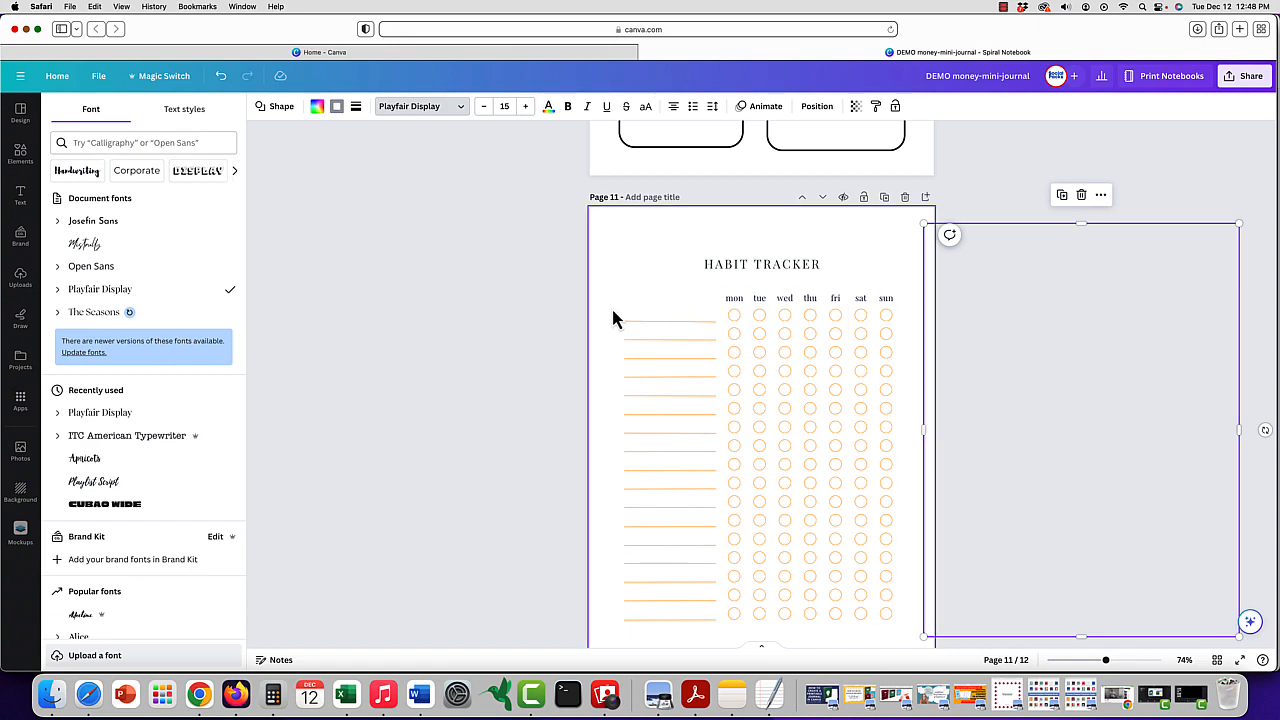
- Recolor the Habit Tracker's orange lines and day circles black, and move the border frame back around the tracker
{"action": "left_click_drag", "start_coordinate": [610, 322], "coordinate": [896, 615]}
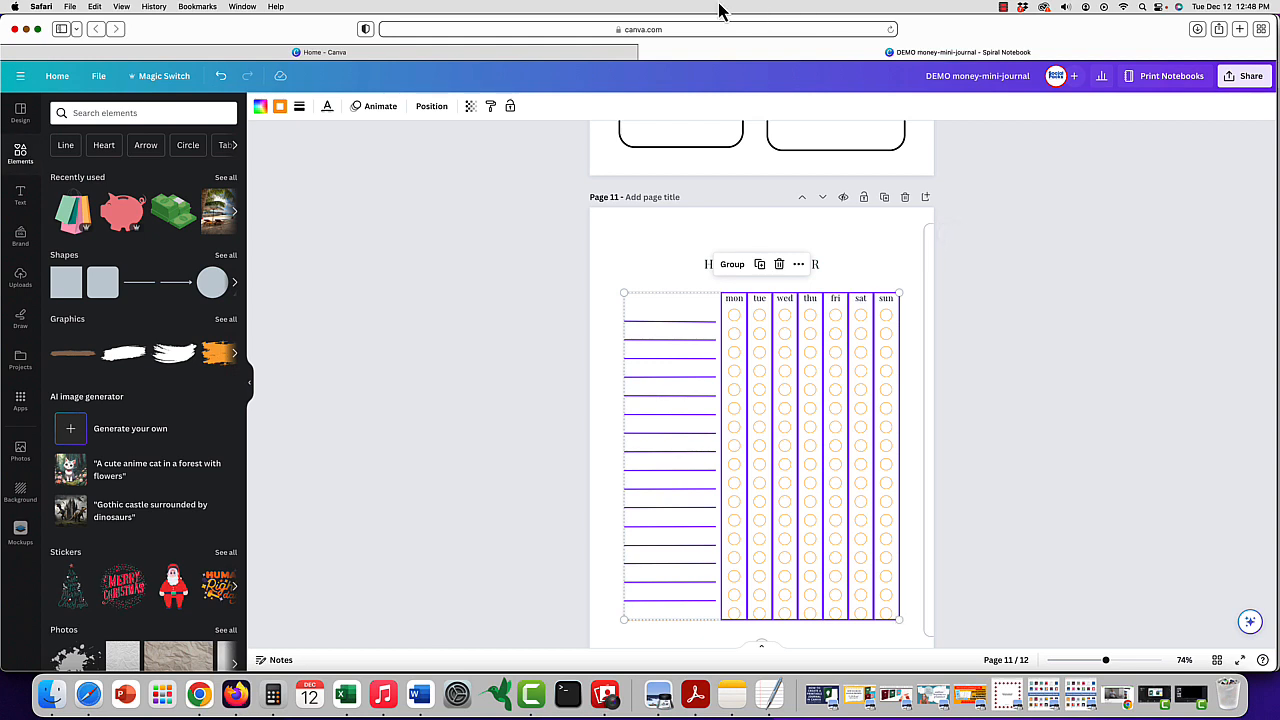
{"action": "left_click", "coordinate": [280, 107]}
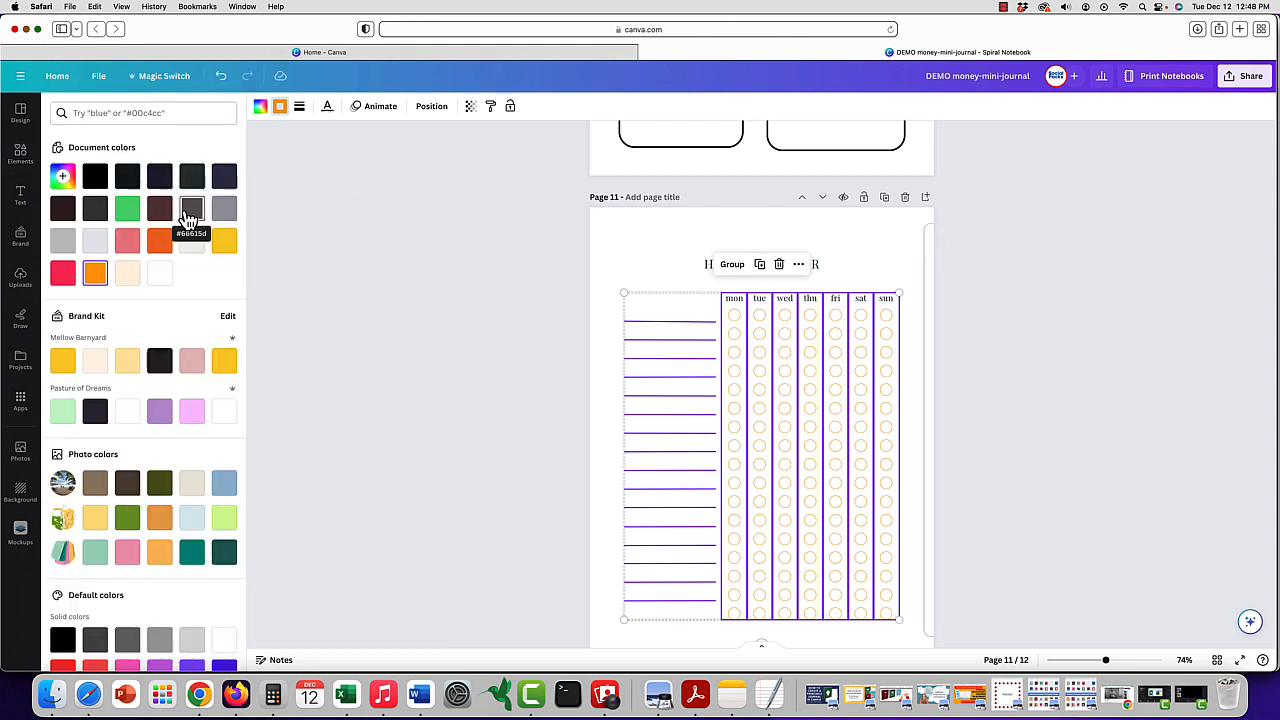
{"action": "left_click", "coordinate": [95, 177]}
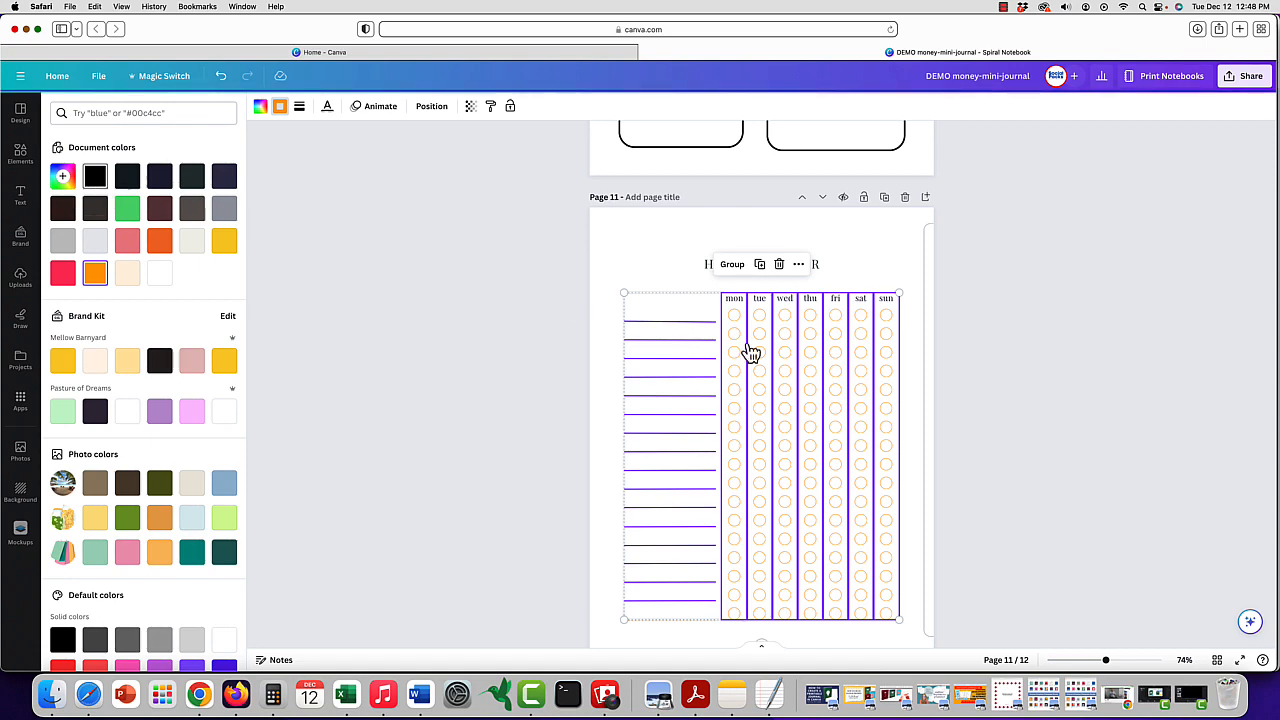
{"action": "left_click_drag", "start_coordinate": [926, 432], "coordinate": [605, 434]}
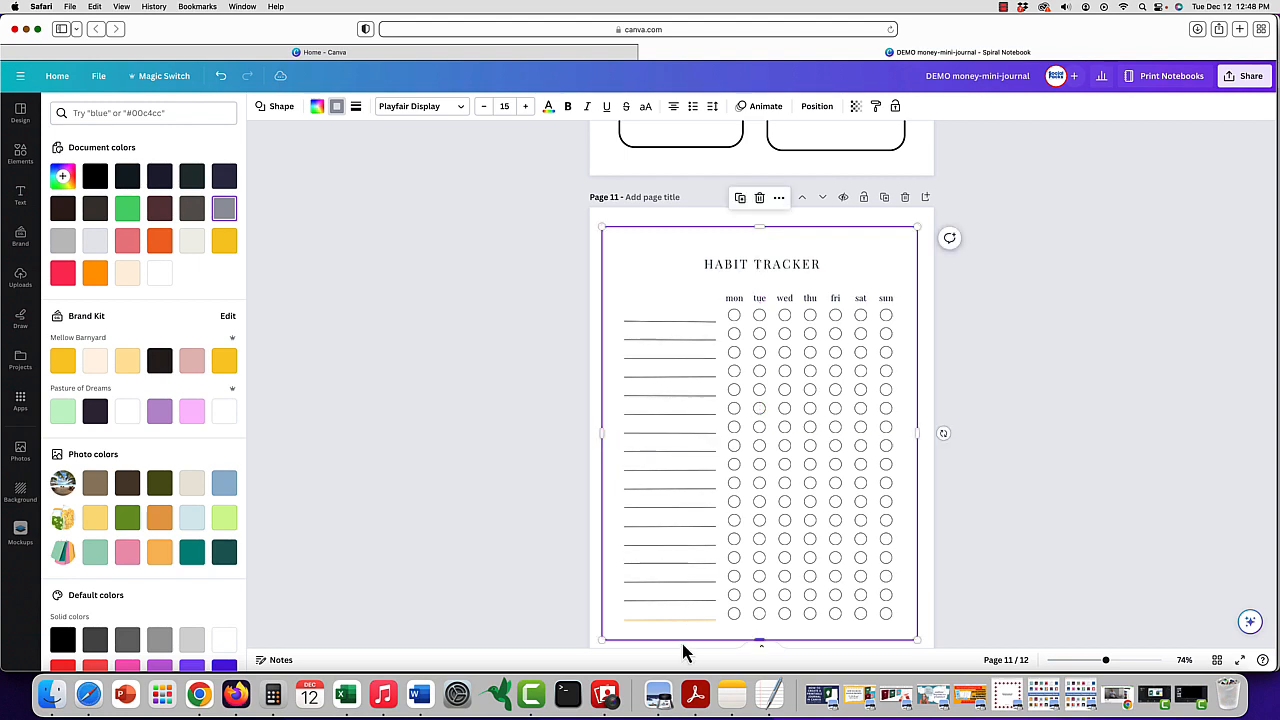
- Recolor the remaining orange line at the bottom of the habit list black
{"action": "left_click", "coordinate": [672, 620]}
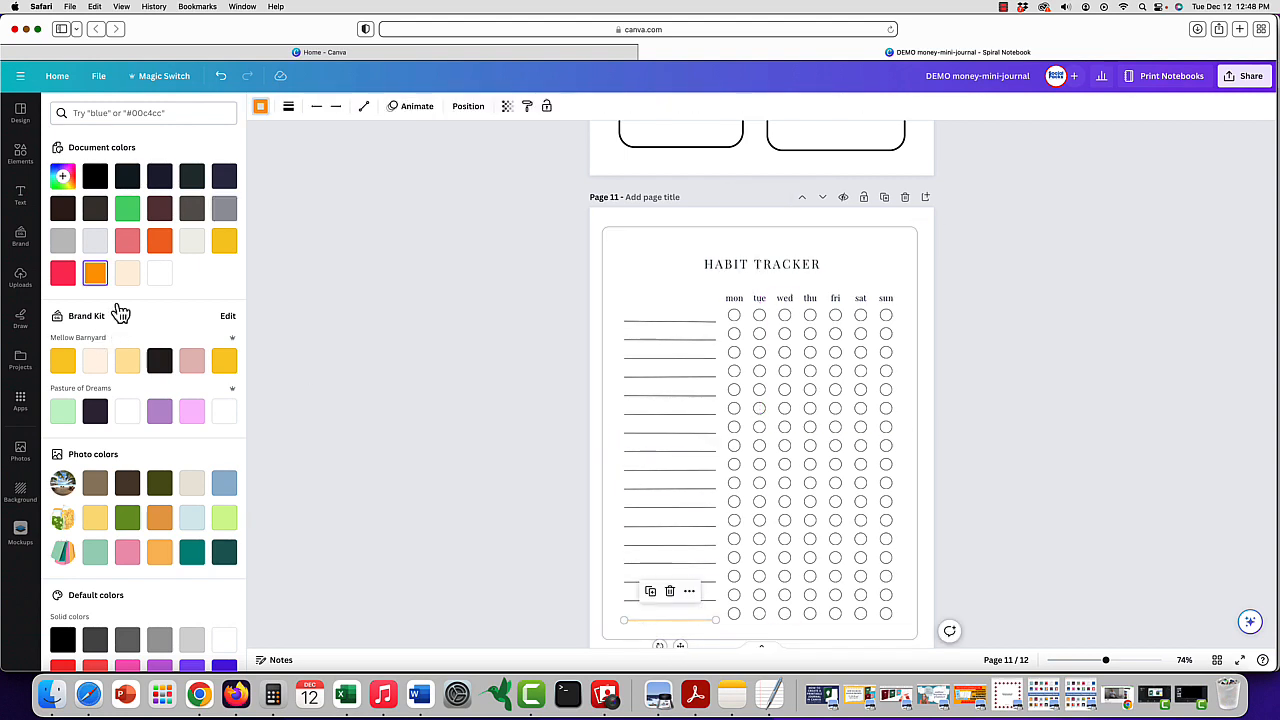
{"action": "left_click", "coordinate": [95, 176]}
{"action": "key", "text": "Escape"}
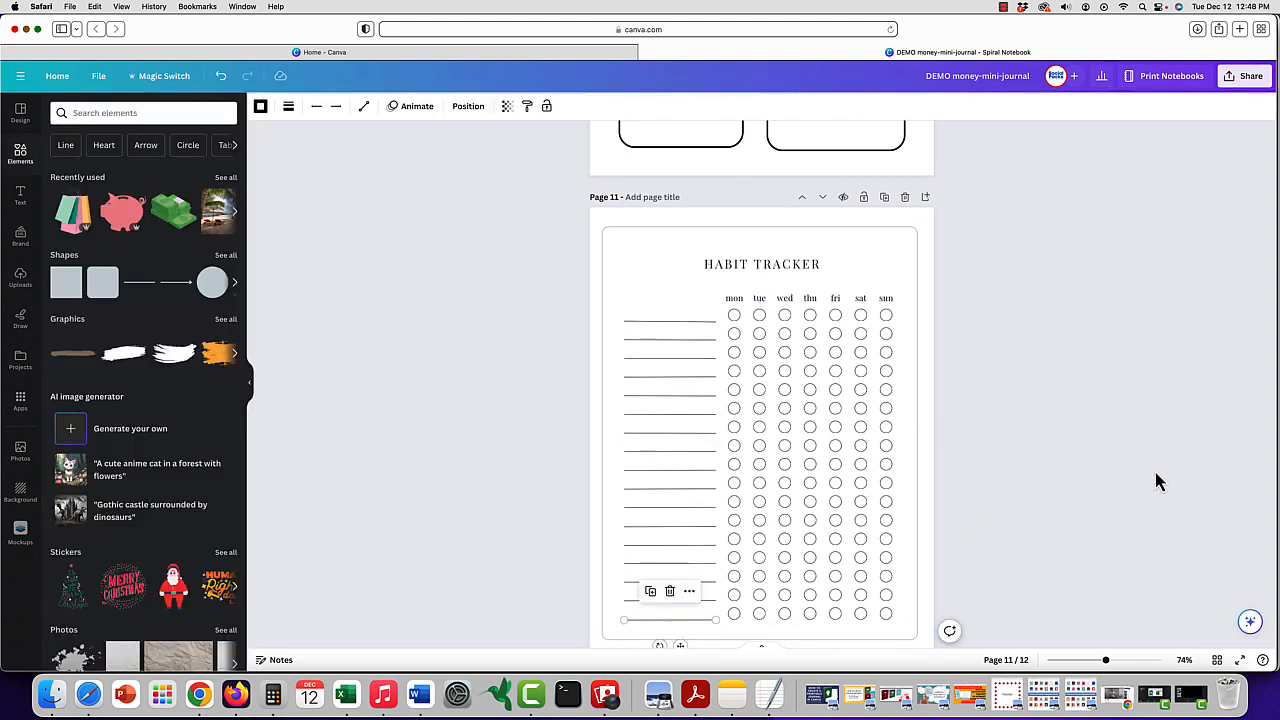
- Review the Daily Challenge and Habit Tracker pages, and look back through the earlier journal pages up to the lined budget page 4
{"action": "scroll", "coordinate": [1157, 478], "scroll_direction": "down", "scroll_amount": 2}
{"action": "scroll", "coordinate": [1157, 482], "scroll_direction": "down", "scroll_amount": 4}
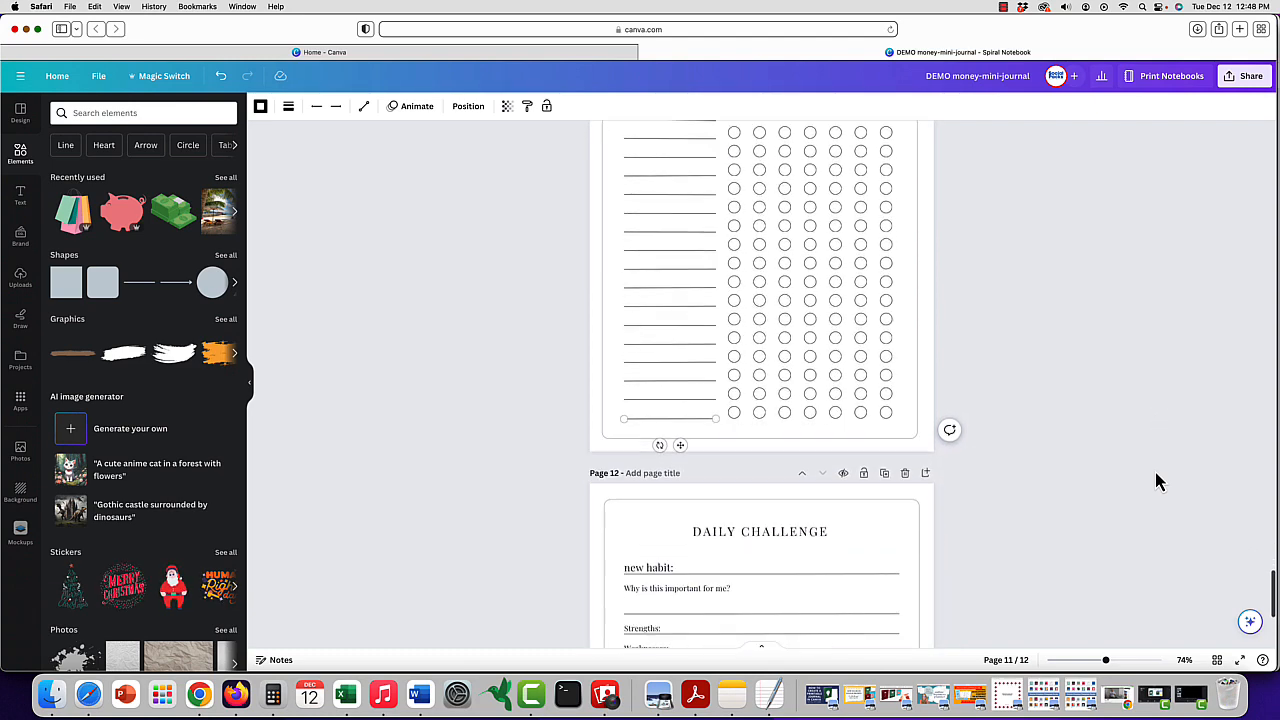
{"action": "scroll", "coordinate": [1157, 480], "scroll_direction": "down", "scroll_amount": 3}
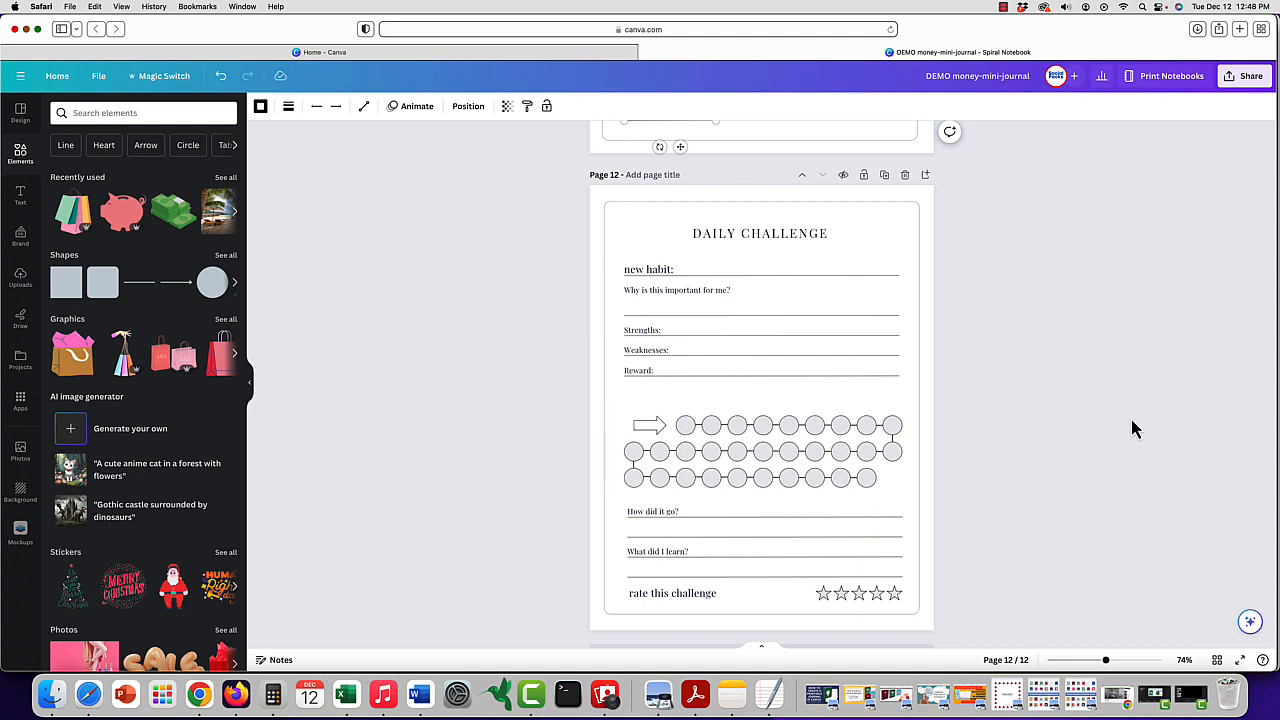
{"action": "scroll", "coordinate": [1133, 428], "scroll_direction": "down", "scroll_amount": 1}
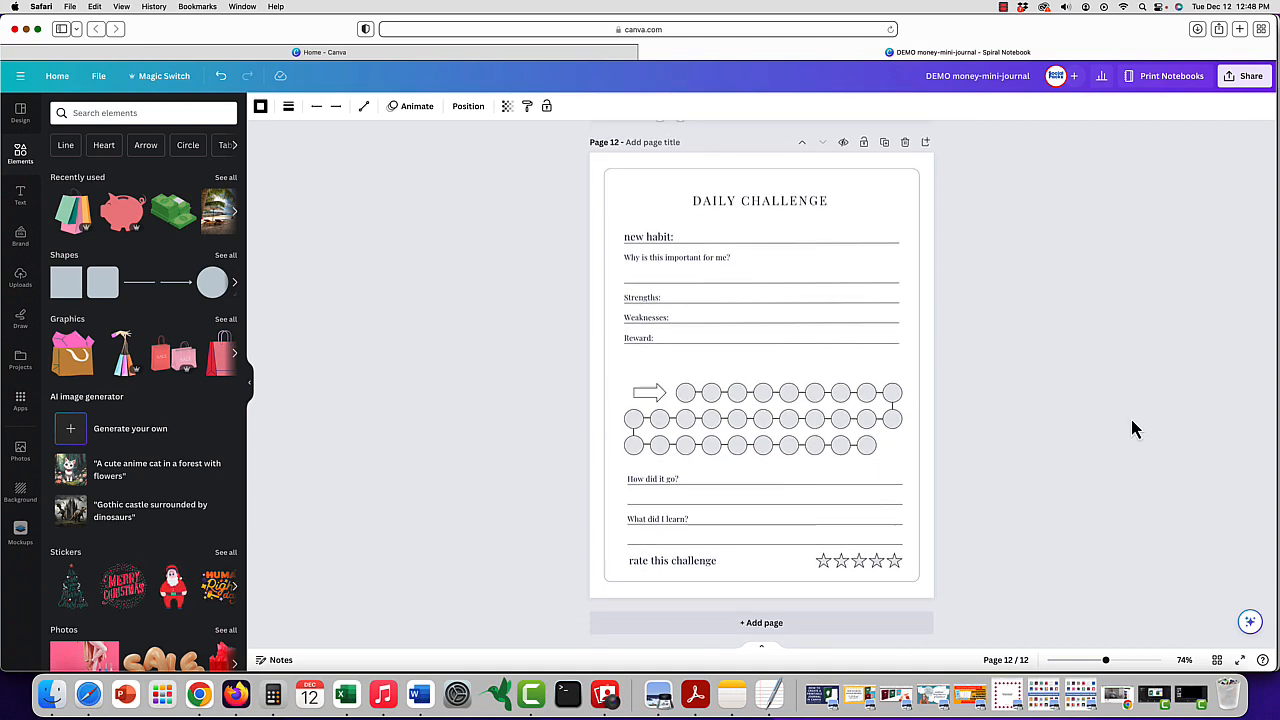
{"action": "scroll", "coordinate": [1133, 428], "scroll_direction": "up", "scroll_amount": 1}
{"action": "scroll", "coordinate": [1133, 428], "scroll_direction": "up", "scroll_amount": 1}
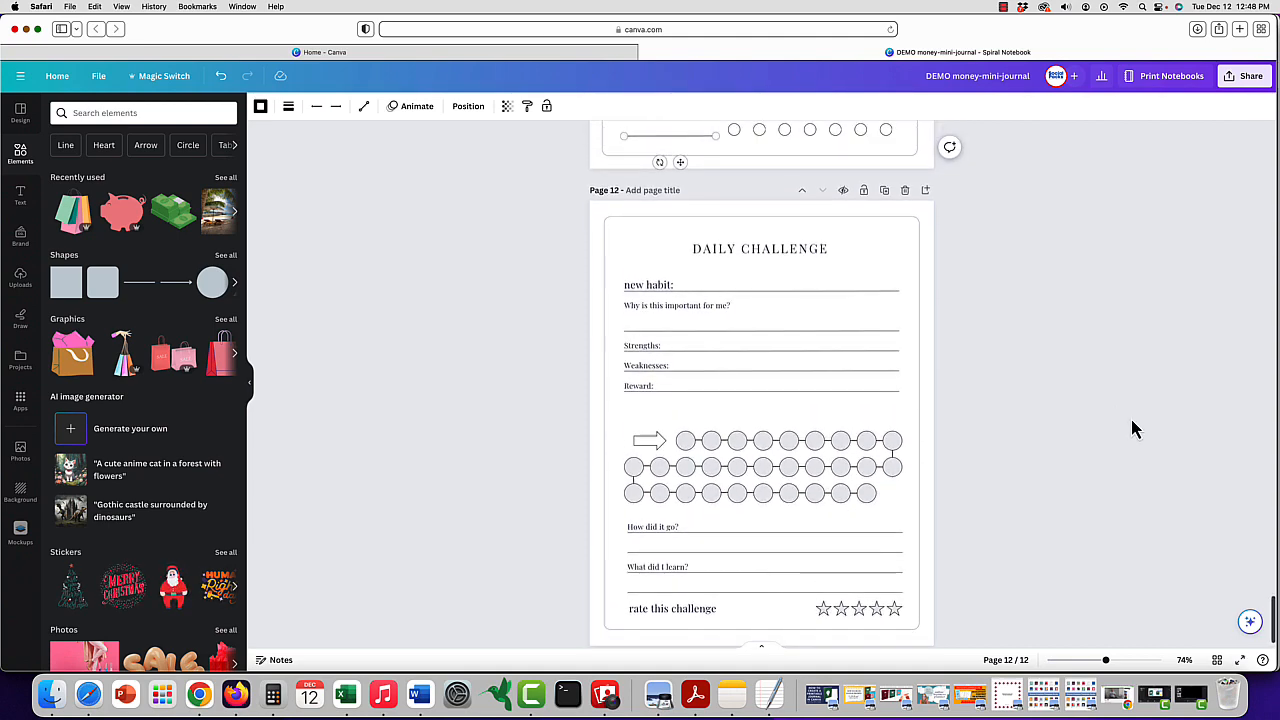
{"action": "scroll", "coordinate": [1133, 428], "scroll_direction": "down", "scroll_amount": 1}
{"action": "scroll", "coordinate": [1133, 428], "scroll_direction": "up", "scroll_amount": 15}
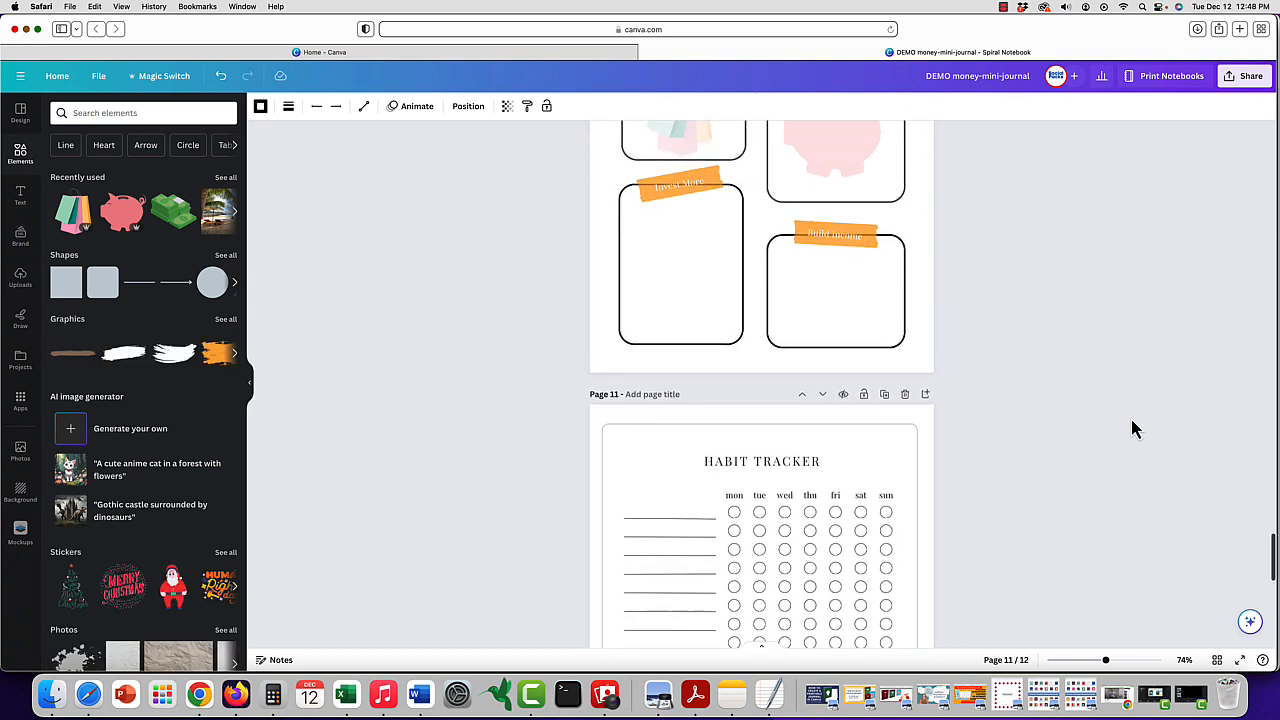
{"action": "scroll", "coordinate": [1133, 428], "scroll_direction": "down", "scroll_amount": 2}
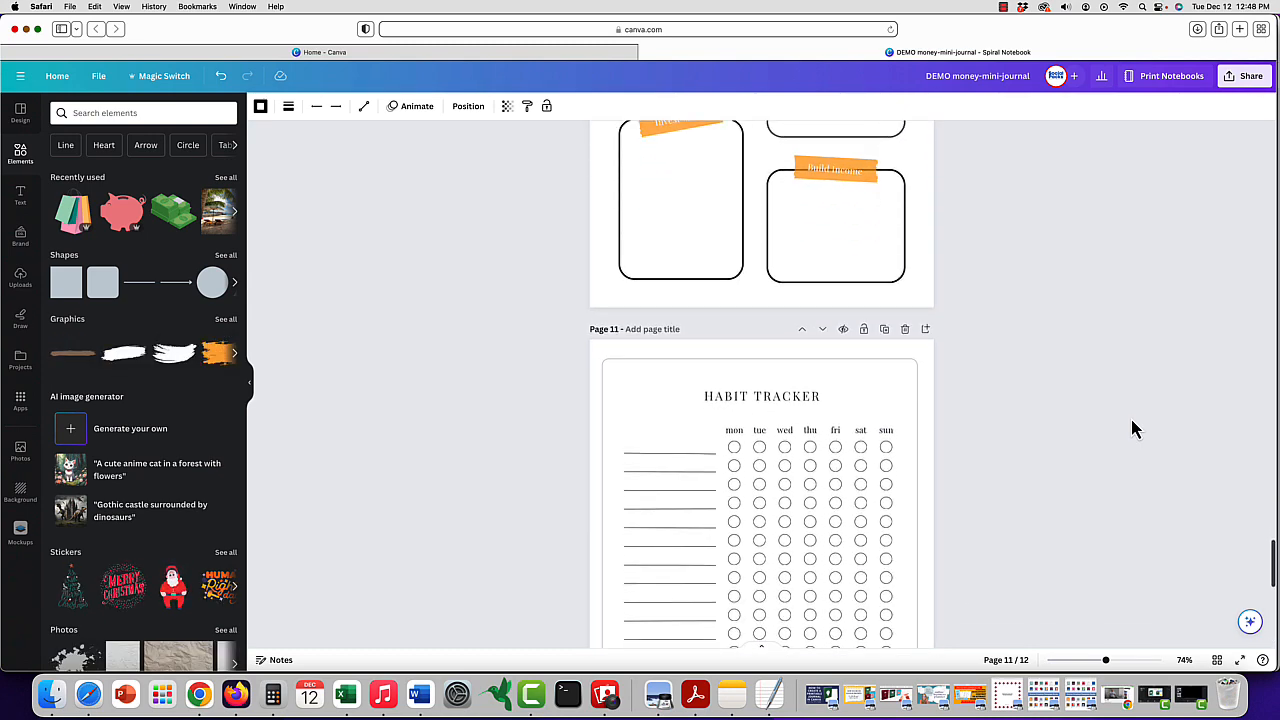
{"action": "scroll", "coordinate": [1133, 428], "scroll_direction": "down", "scroll_amount": 2}
{"action": "scroll", "coordinate": [1133, 428], "scroll_direction": "down", "scroll_amount": 2}
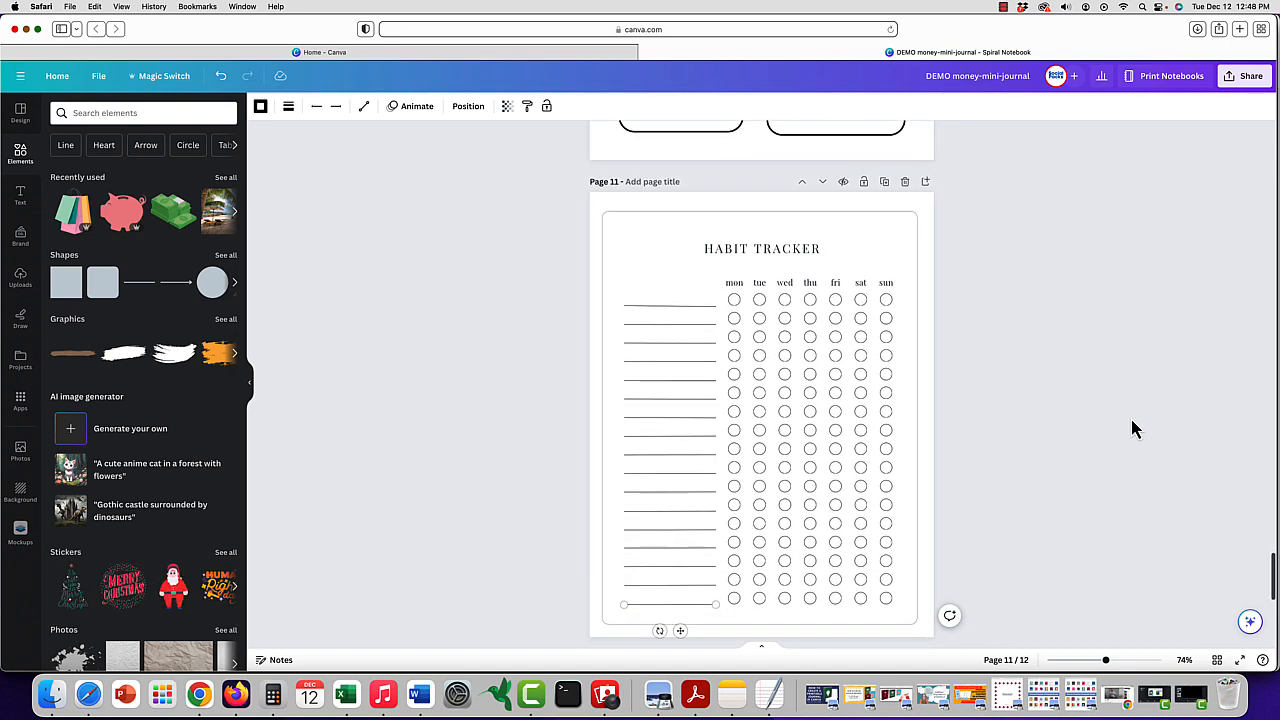
{"action": "scroll", "coordinate": [1133, 428], "scroll_direction": "up", "scroll_amount": 10}
{"action": "scroll", "coordinate": [1133, 428], "scroll_direction": "up", "scroll_amount": 20}
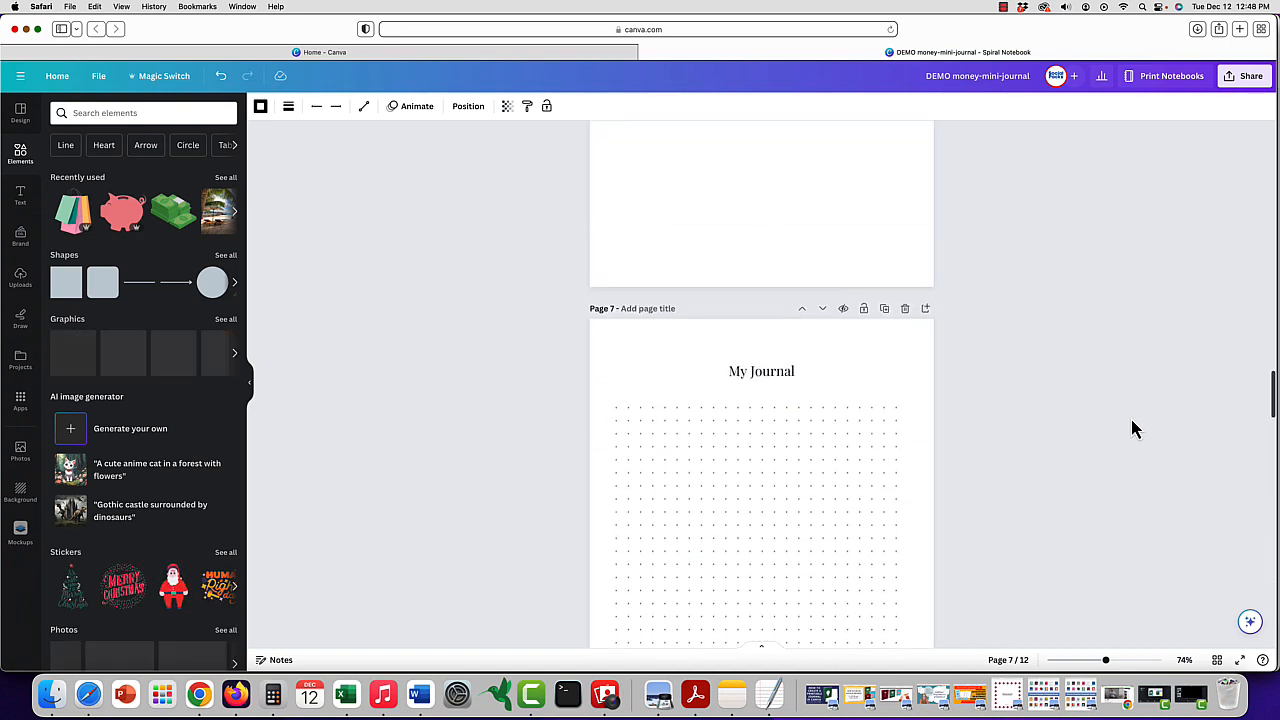
{"action": "scroll", "coordinate": [1133, 428], "scroll_direction": "up", "scroll_amount": 6}
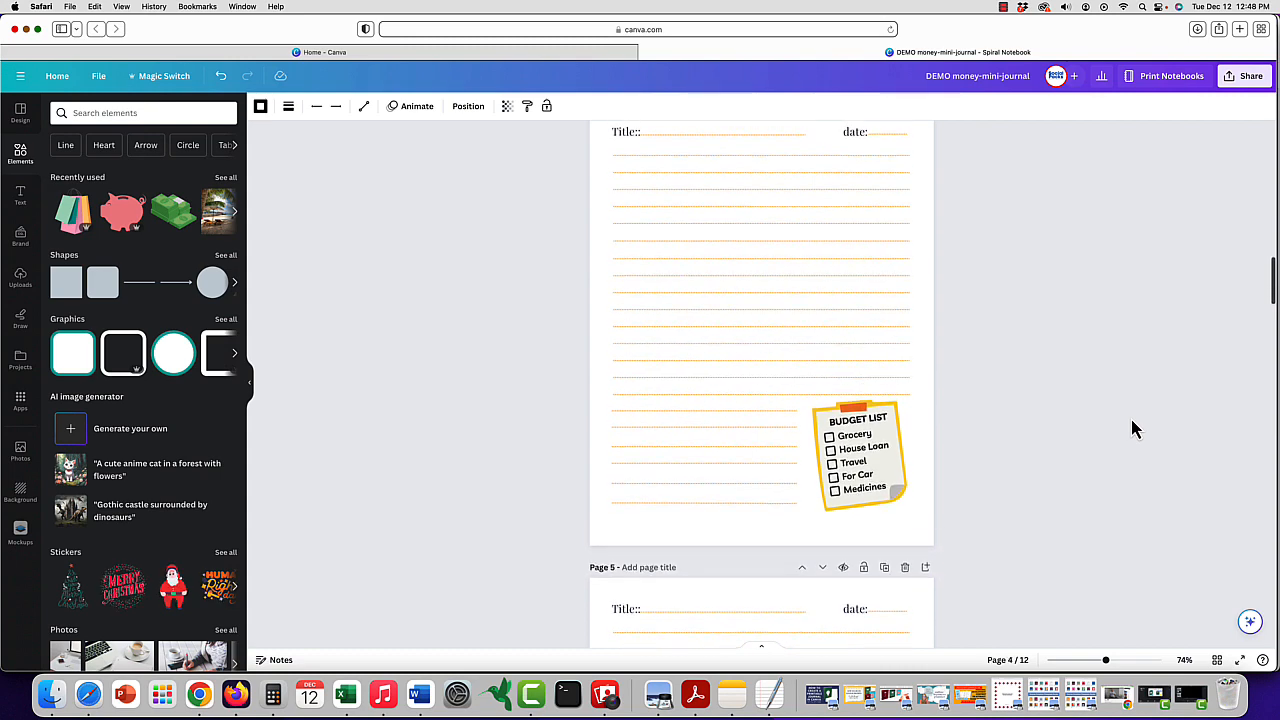